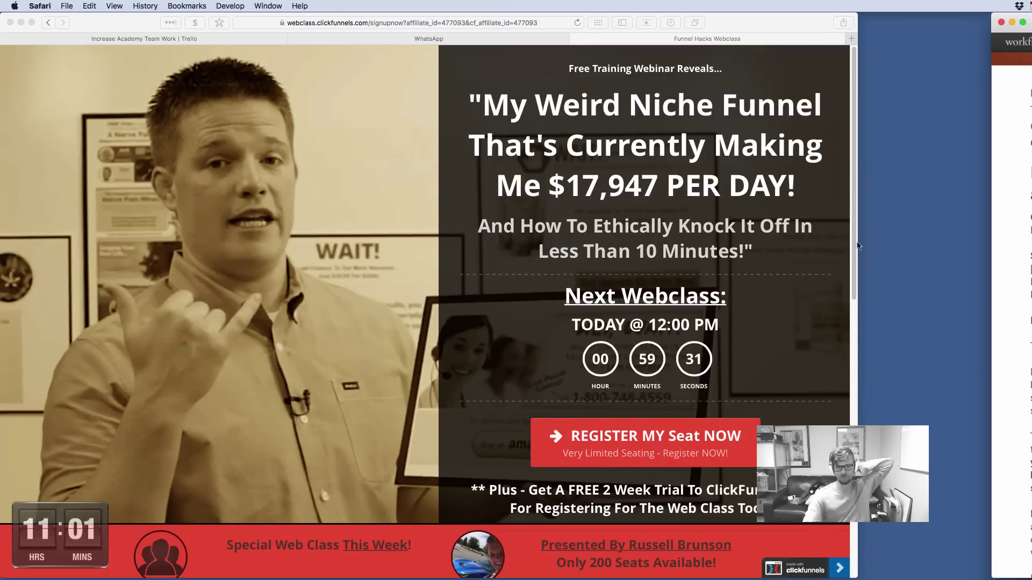
Resize and shift the Safari window, then preview and close the webinar registration popup
left_click_drag(858, 245, 978, 212)
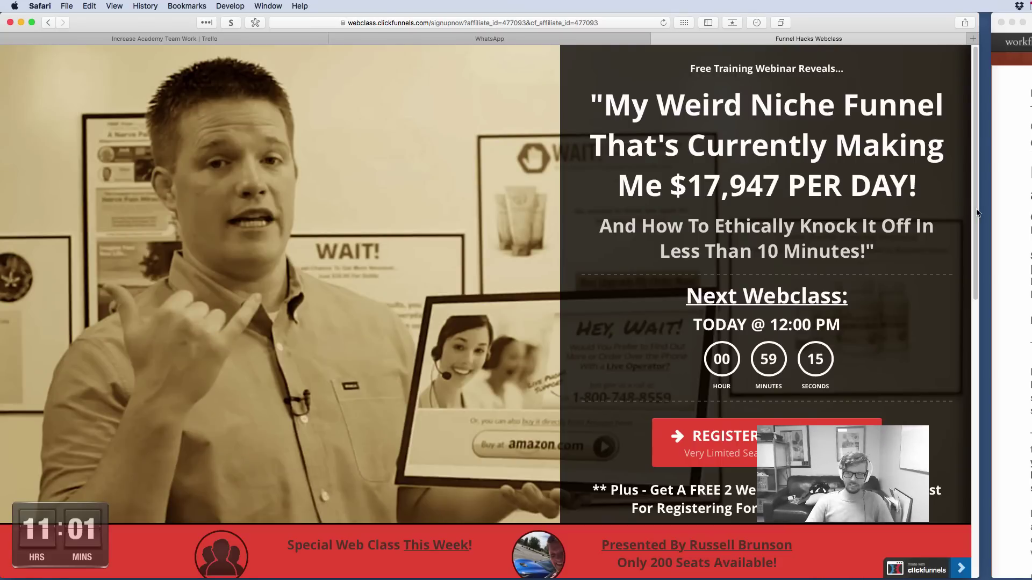
left_click_drag(1, 151, 151, 165)
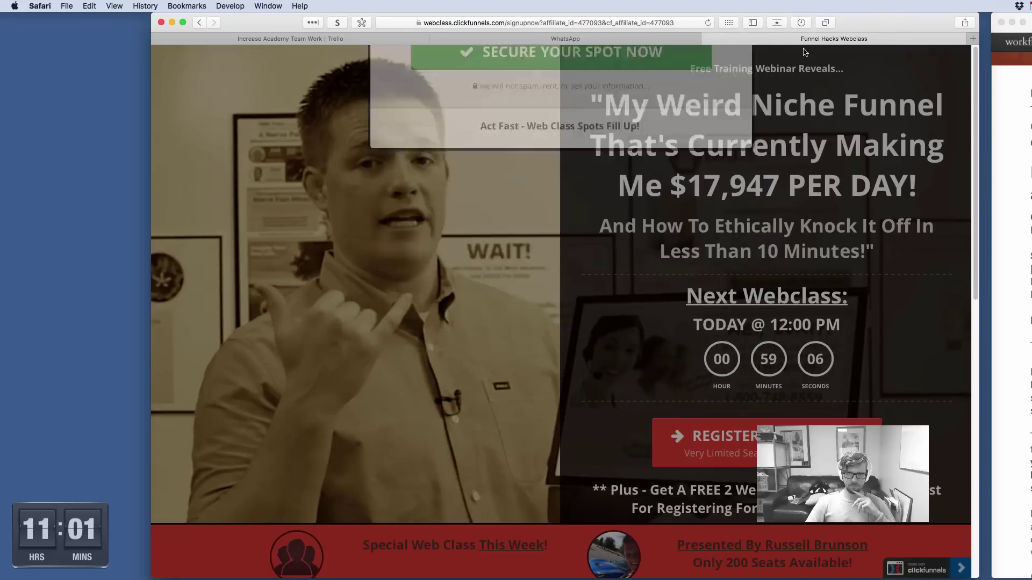
left_click_drag(849, 25, 815, 25)
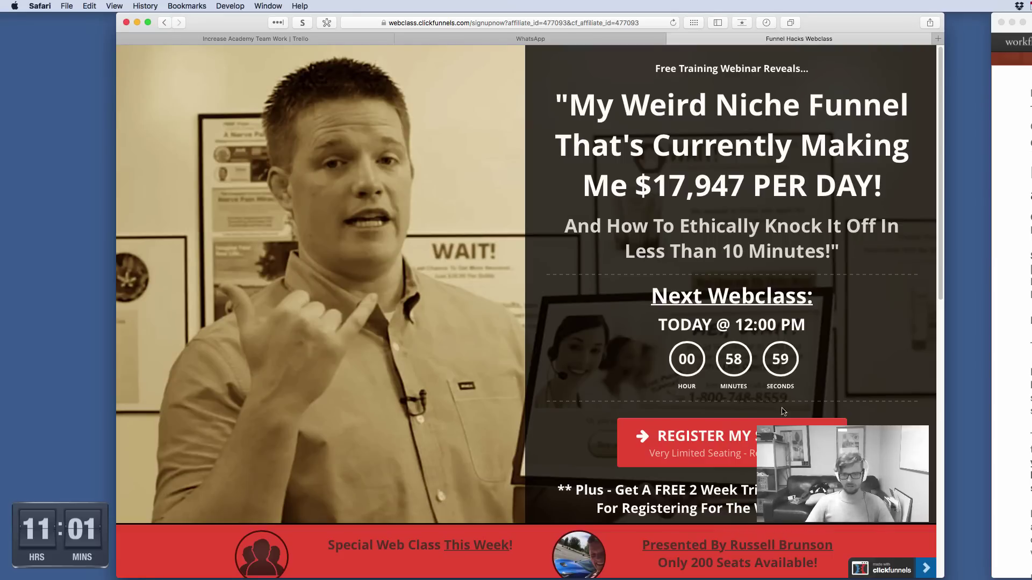
left_click(699, 444)
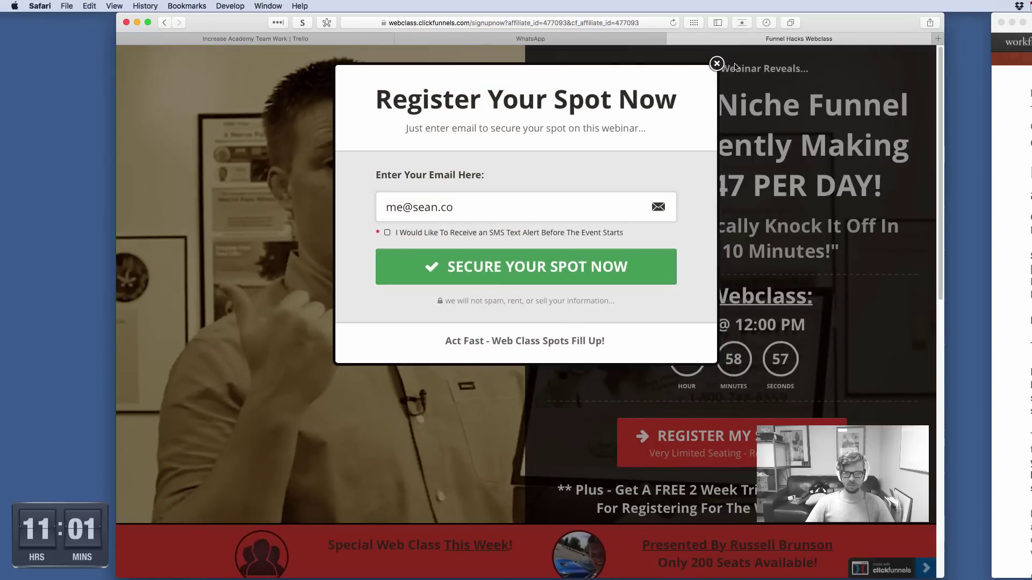
left_click(716, 64)
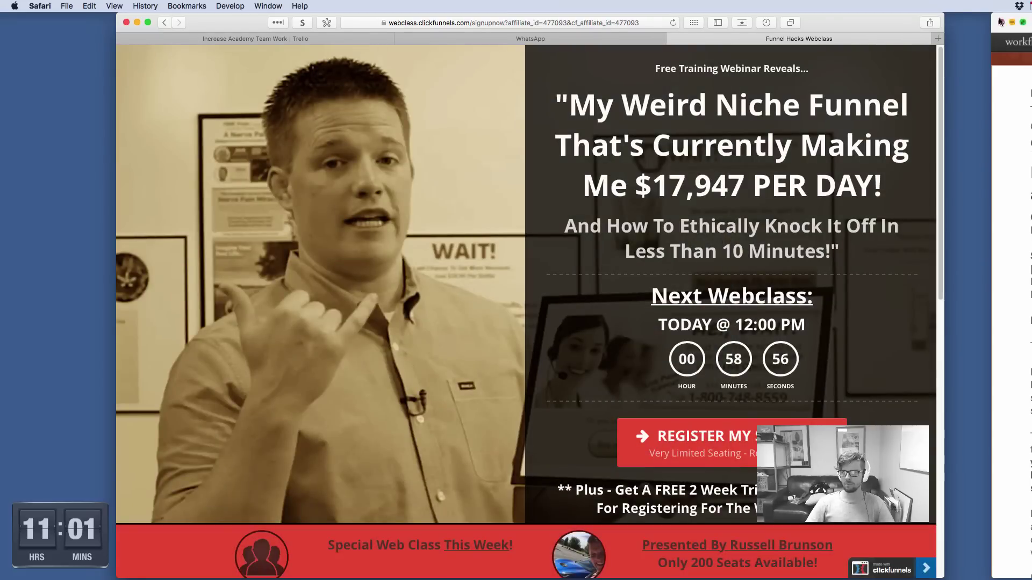
In a new tab, search Google for 'droplr' and open the Droplr: Home result
left_click(938, 39)
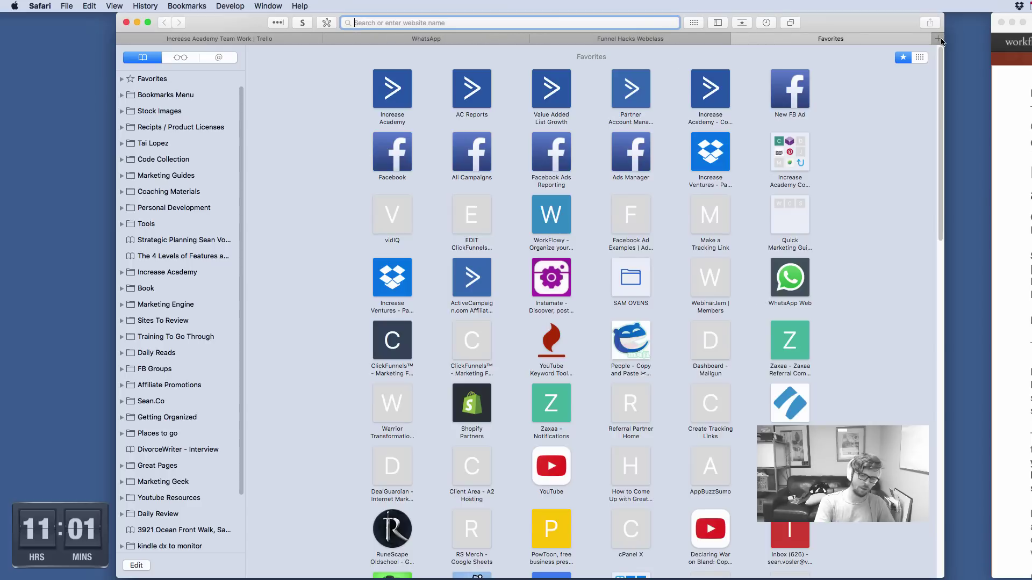
type("droplr")
key("Delete")
key("Return")
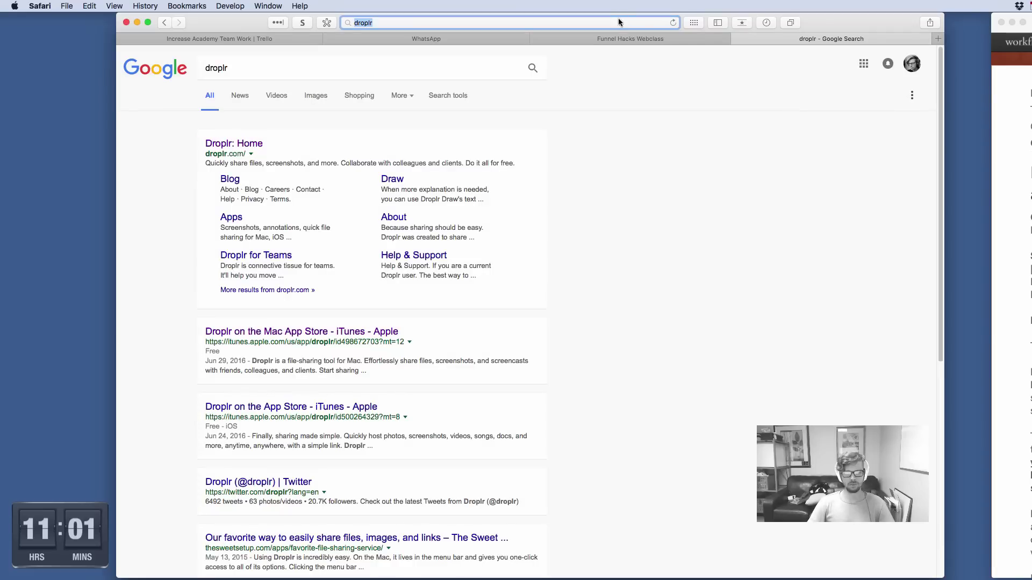
left_click(239, 144)
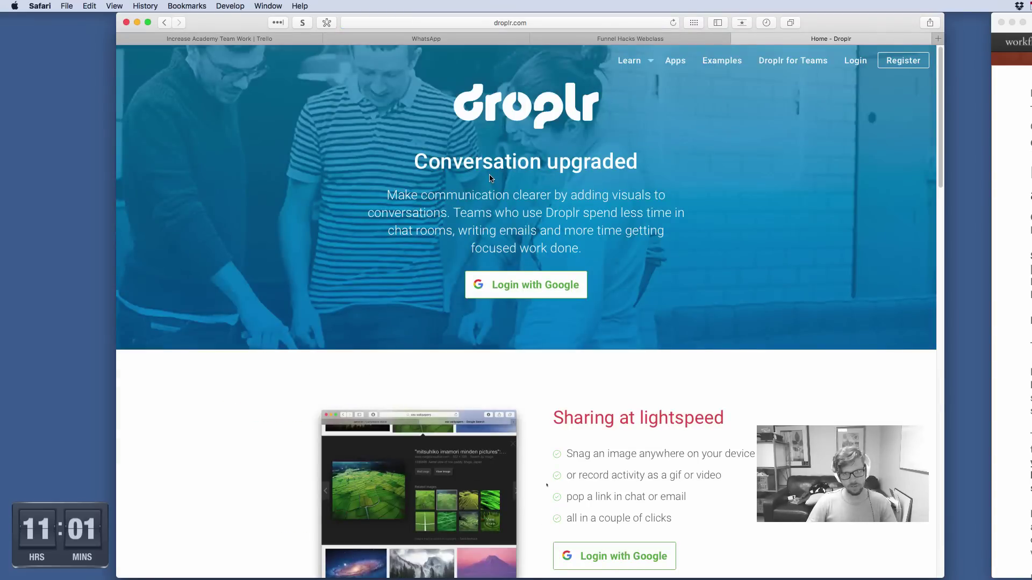
Scroll through the Droplr homepage's feature overview
scroll(498, 224, "down", 4)
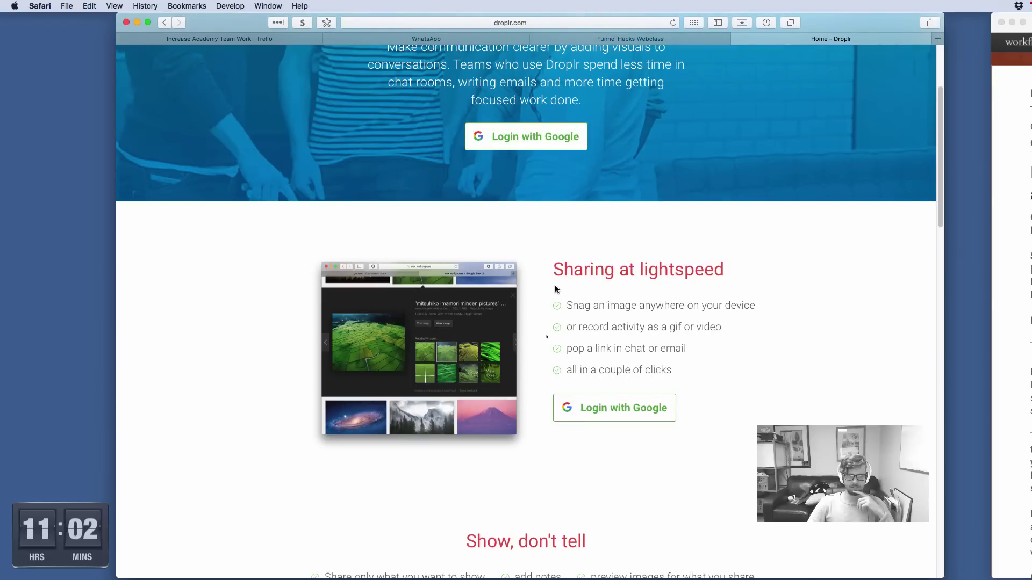
scroll(549, 285, "down", 3)
scroll(608, 353, "down", 10)
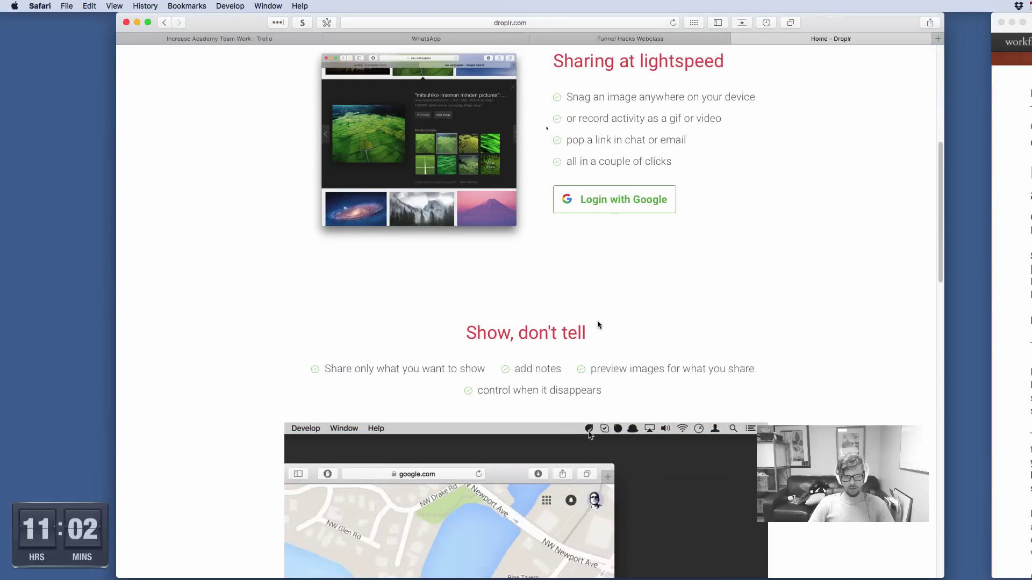
scroll(741, 351, "up", 15)
scroll(886, 409, "down", 10)
scroll(886, 406, "up", 10)
scroll(884, 407, "down", 15)
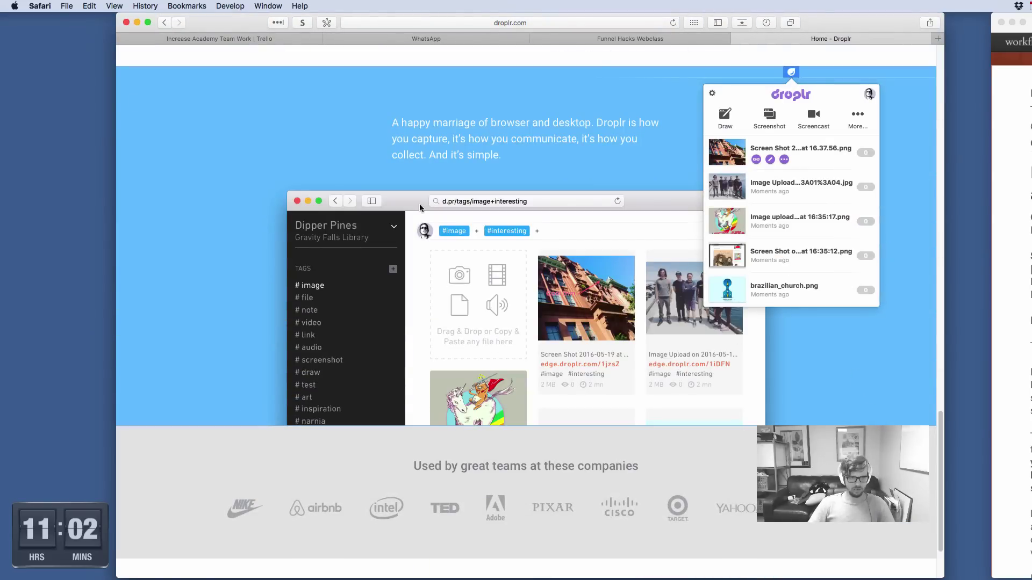
scroll(420, 341, "down", 3)
scroll(420, 342, "up", 20)
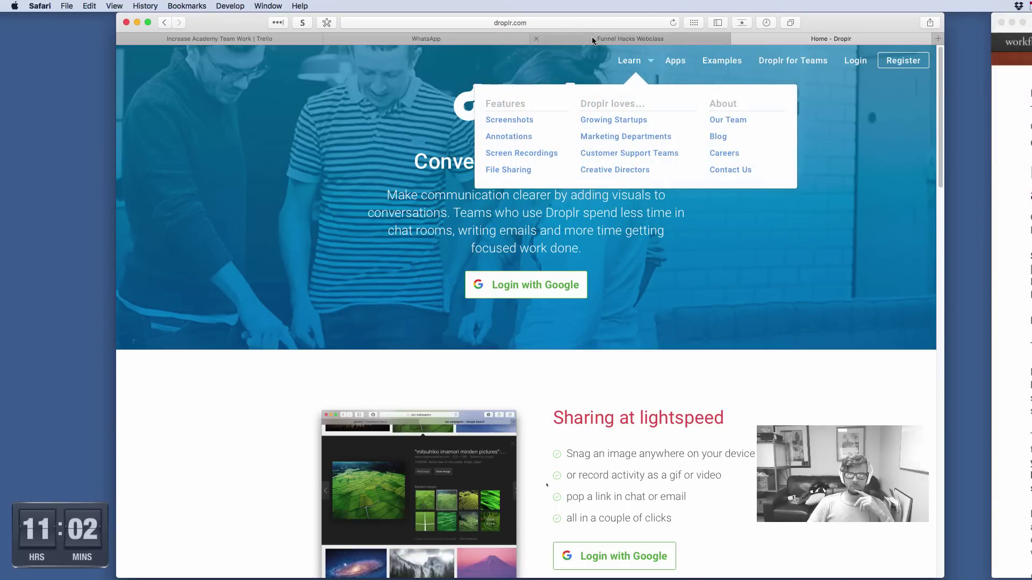
Switch back to the Funnel Hacks Webclass tab, narrow the window from the left, and open and close the Dropbox gear menu
left_click(606, 40)
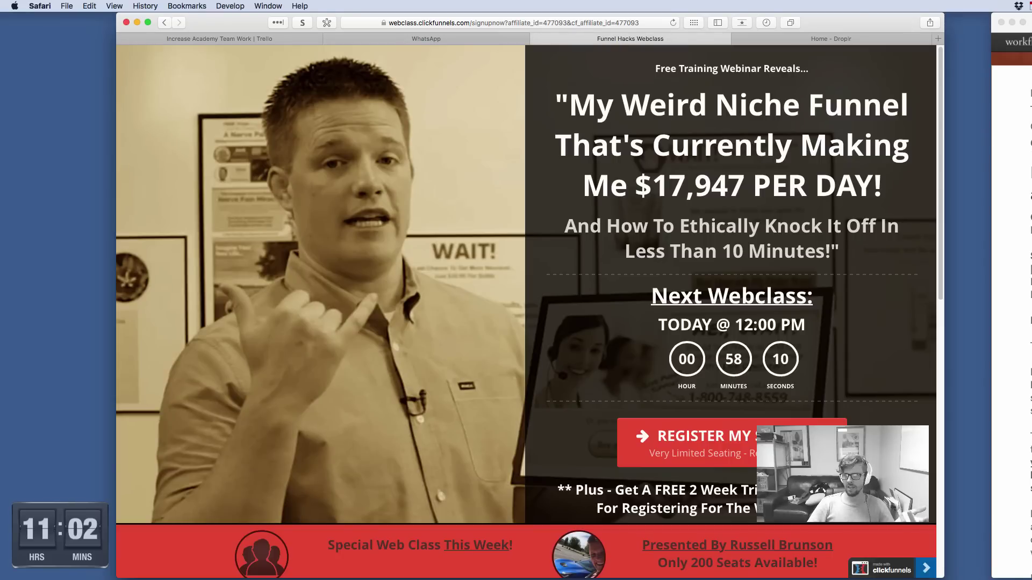
mouse_move(950, 579)
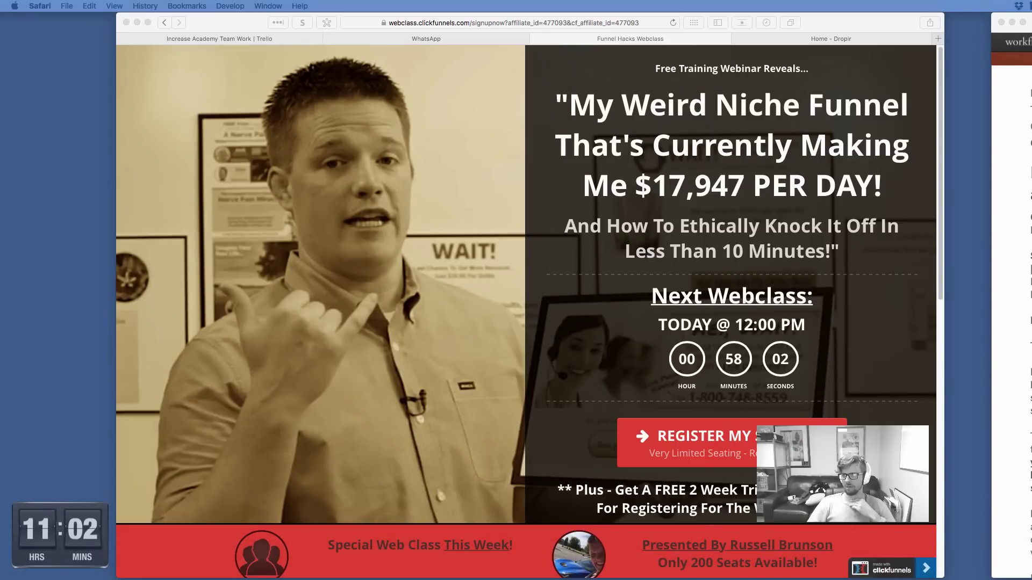
left_click_drag(117, 197, 191, 198)
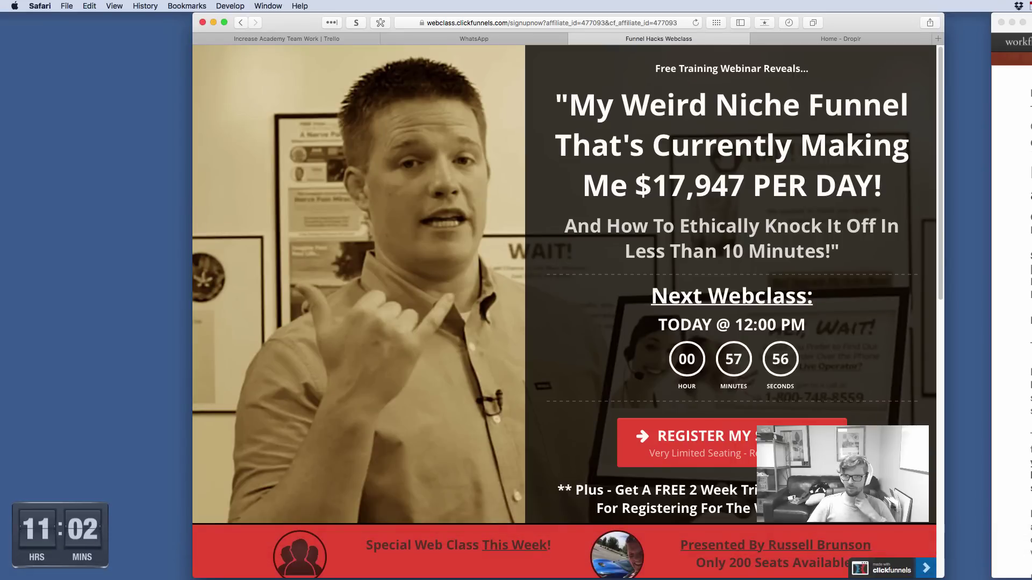
left_click(1003, 29)
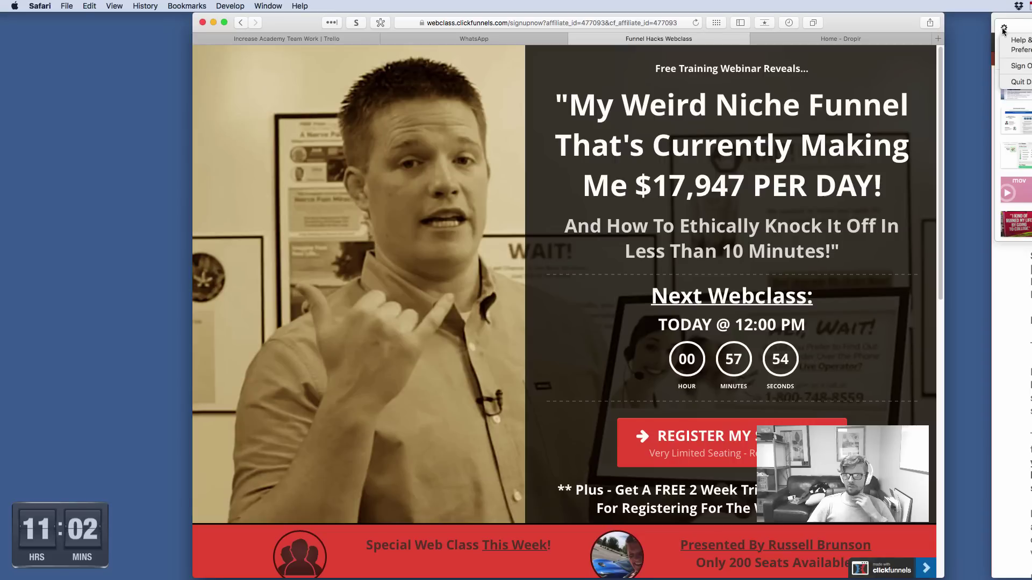
left_click(1008, 26)
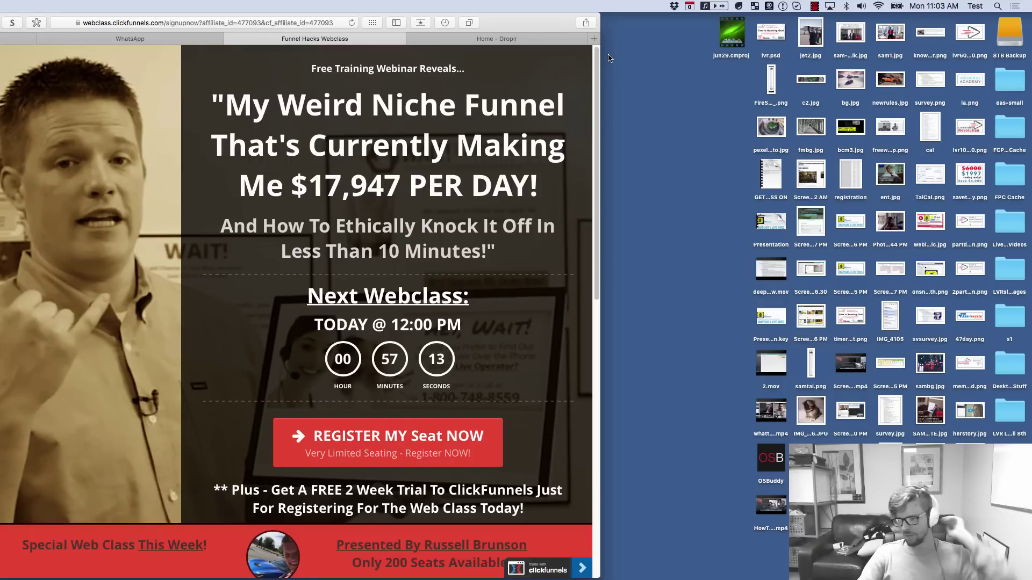
Start a Droplr screencast covering the browser page
left_click(693, 129)
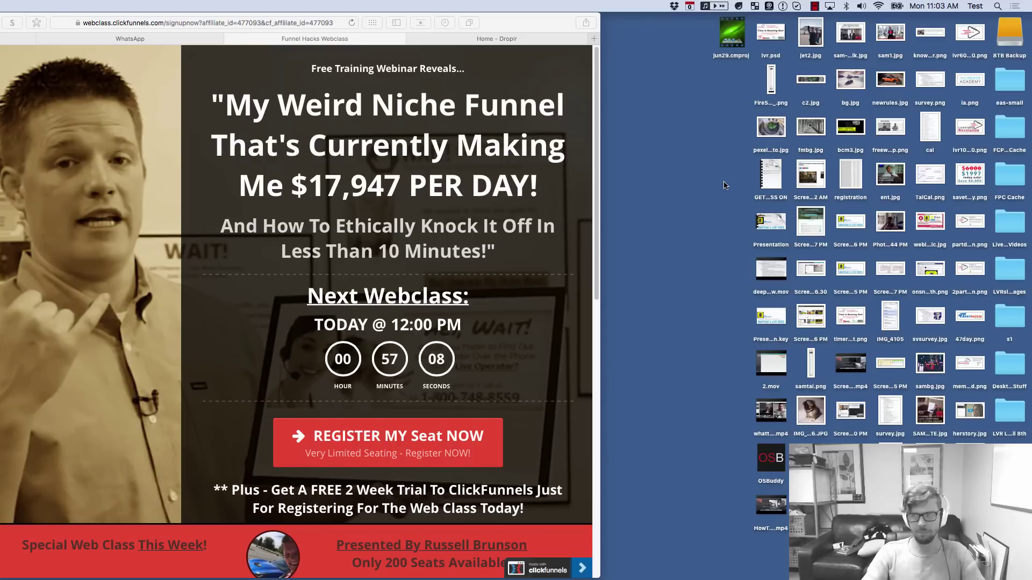
left_click(740, 6)
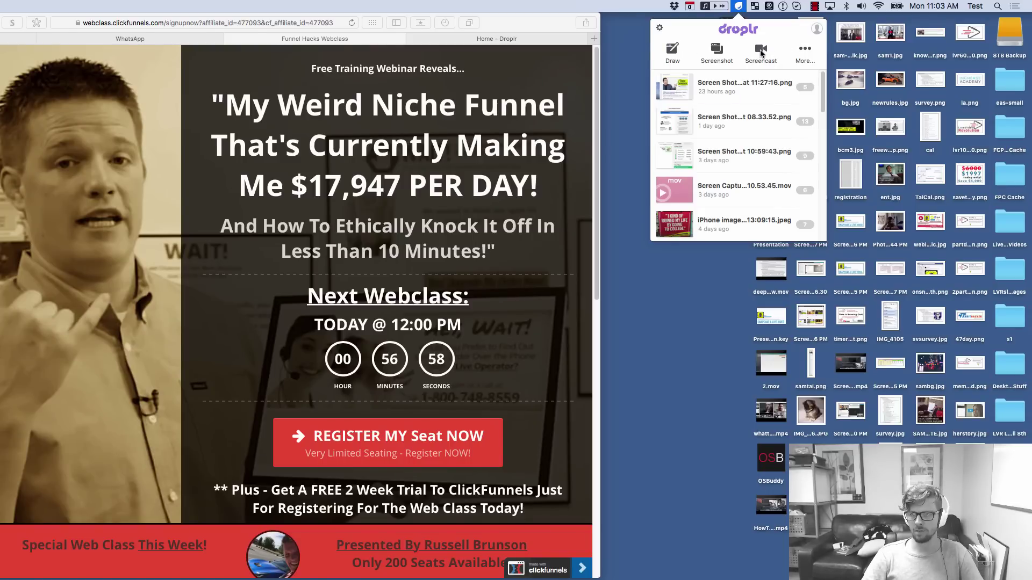
left_click(760, 52)
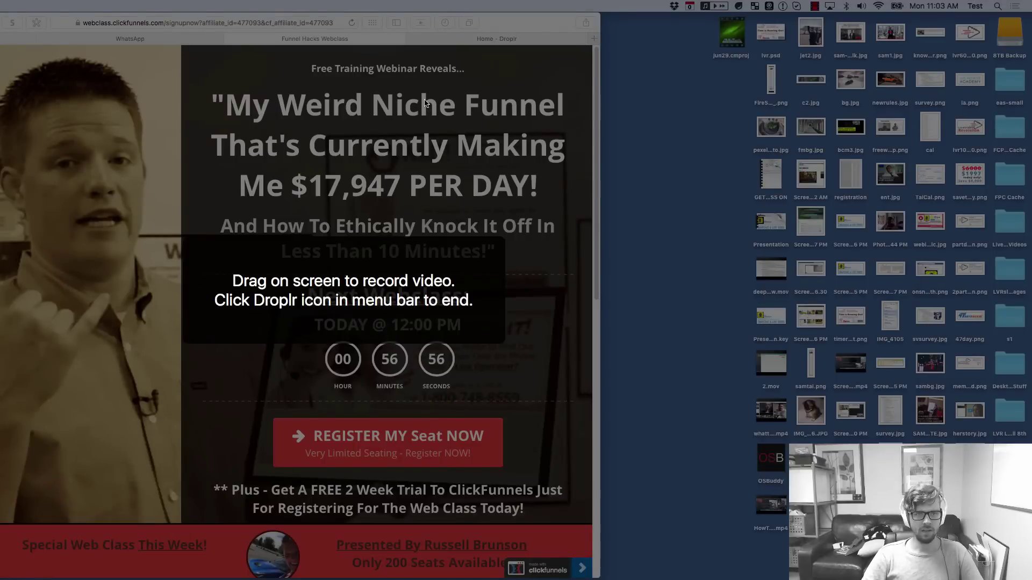
left_click_drag(581, 57, 1, 523)
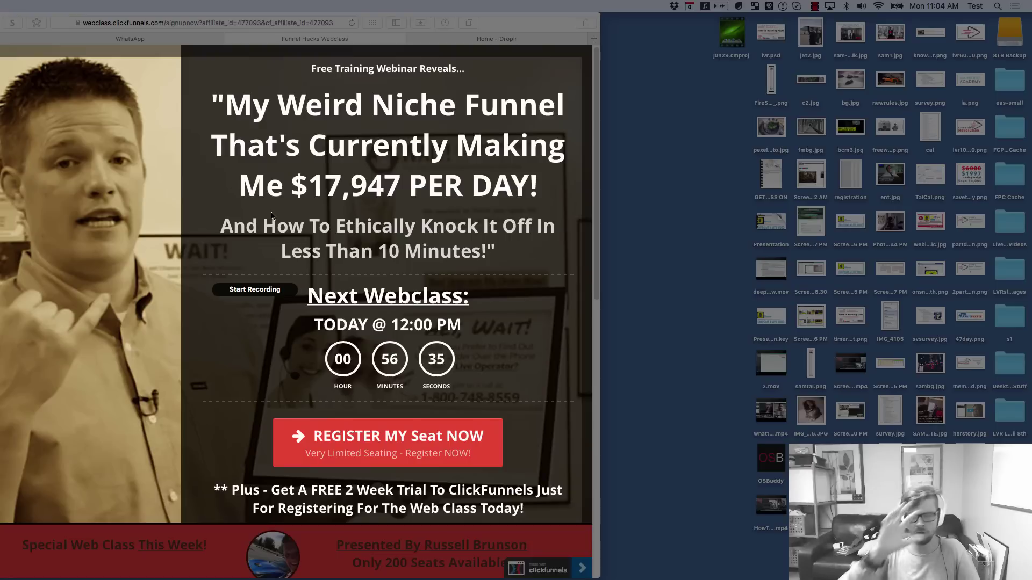
left_click(275, 294)
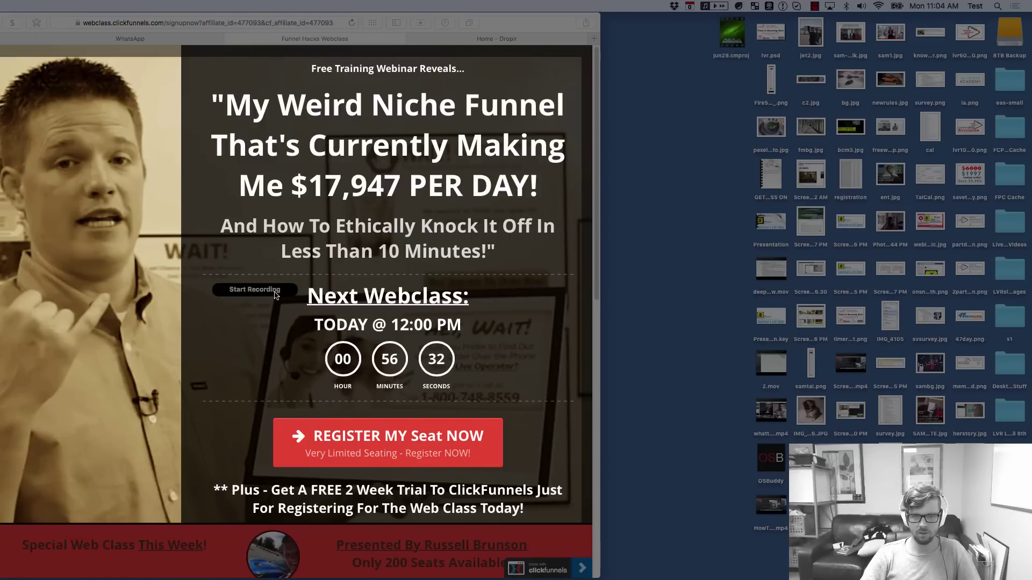
While recording, open the registration popup, toggle SMS alerts, clear the email, and close it
left_click(403, 451)
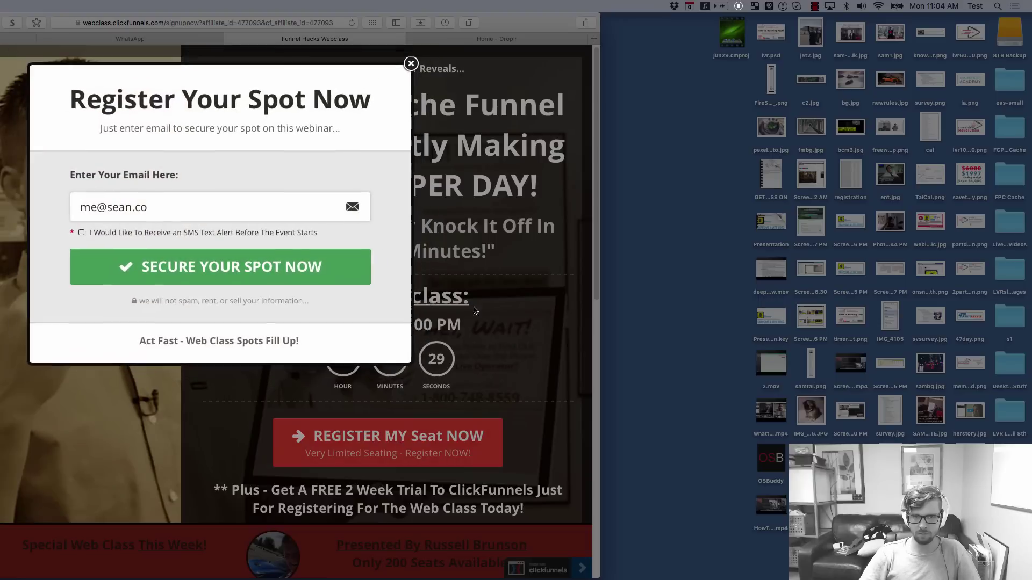
left_click(81, 233)
triple_click(178, 204)
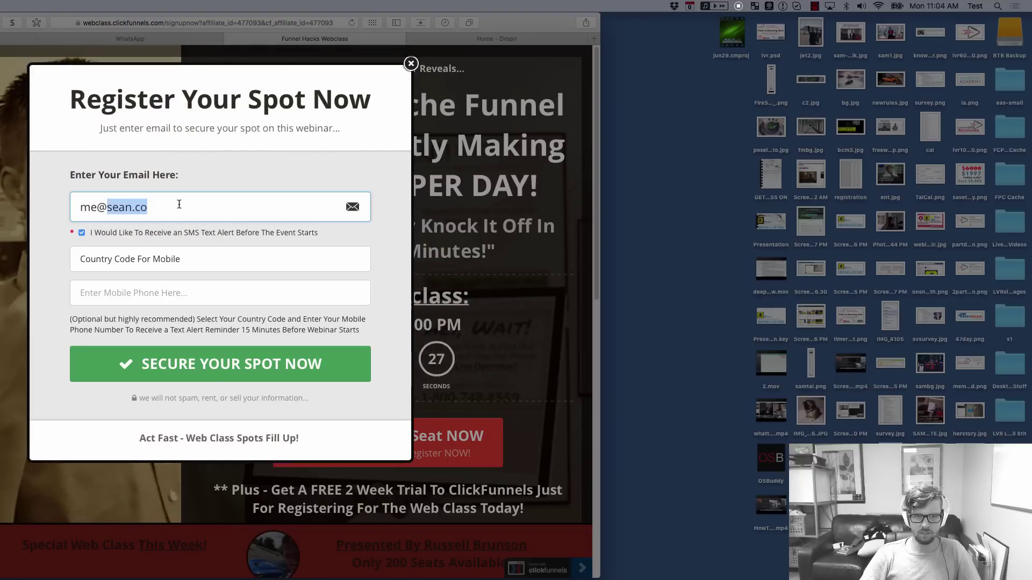
key("BackSpace")
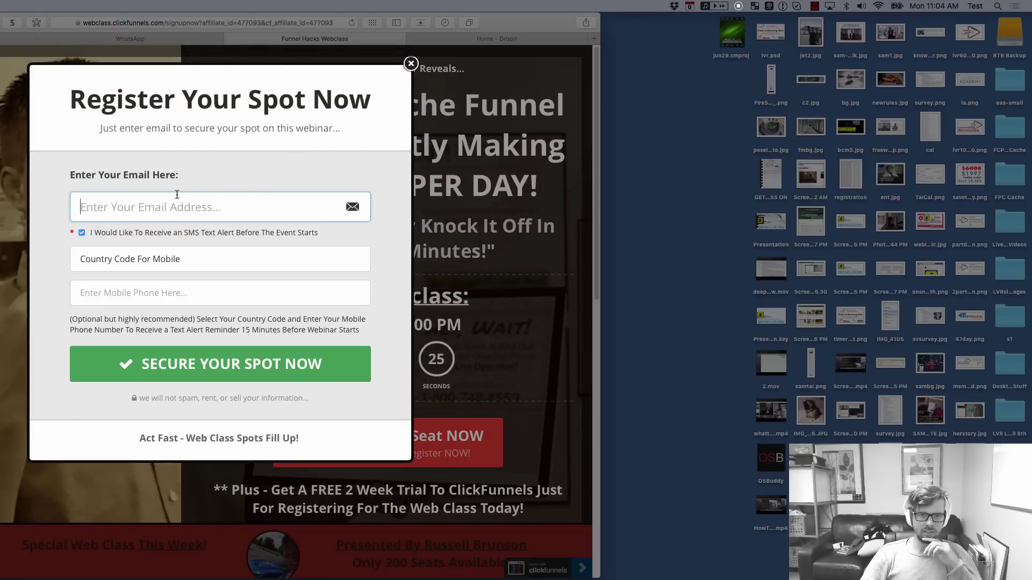
left_click(435, 191)
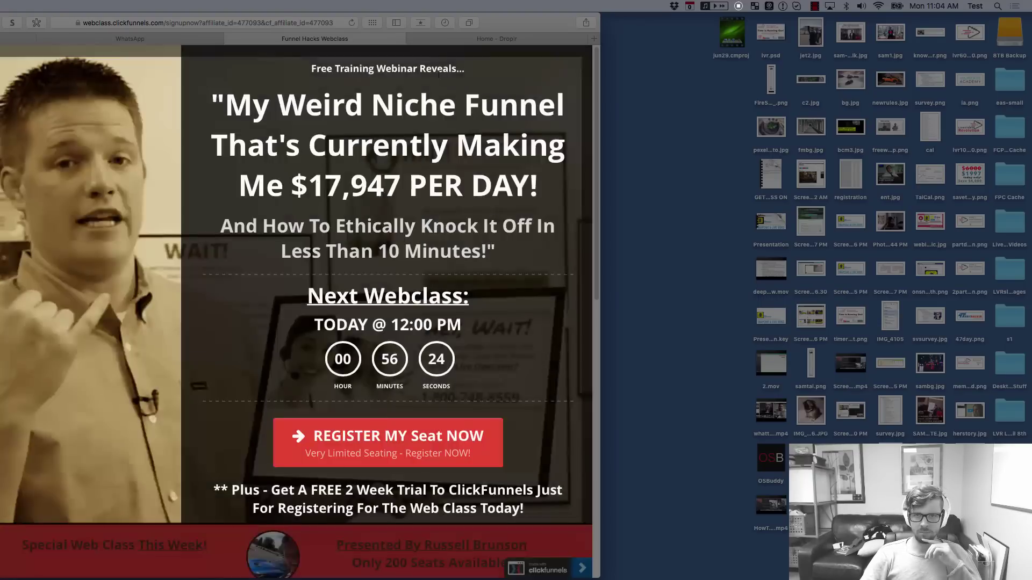
left_click(380, 447)
left_click(457, 446)
left_click(441, 444)
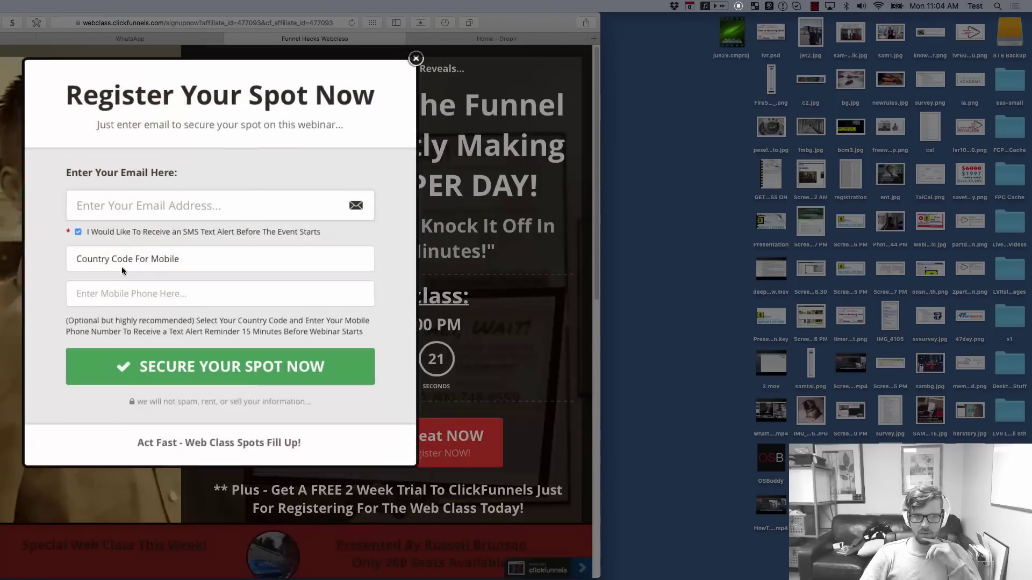
left_click(80, 232)
left_click(413, 62)
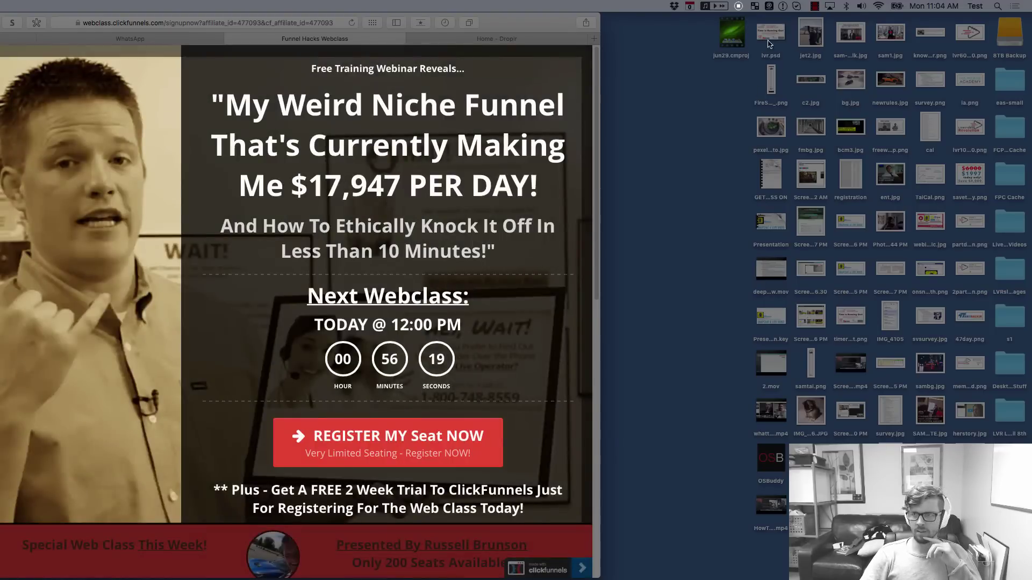
Stop the previous recording and capture a short screencast of opening and closing the registration form
left_click(739, 7)
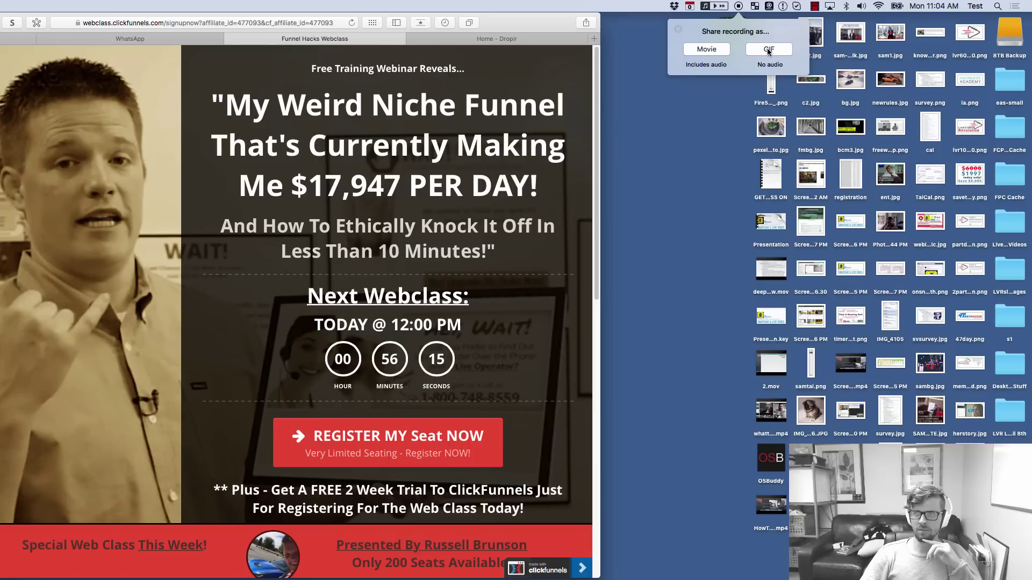
left_click(681, 31)
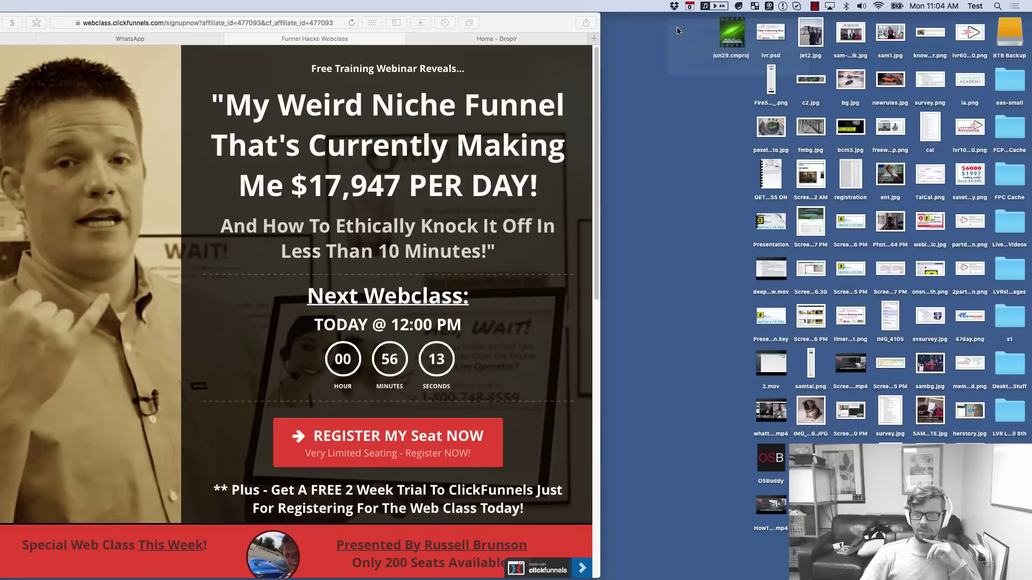
left_click(739, 7)
left_click(760, 52)
left_click_drag(1, 52, 208, 276)
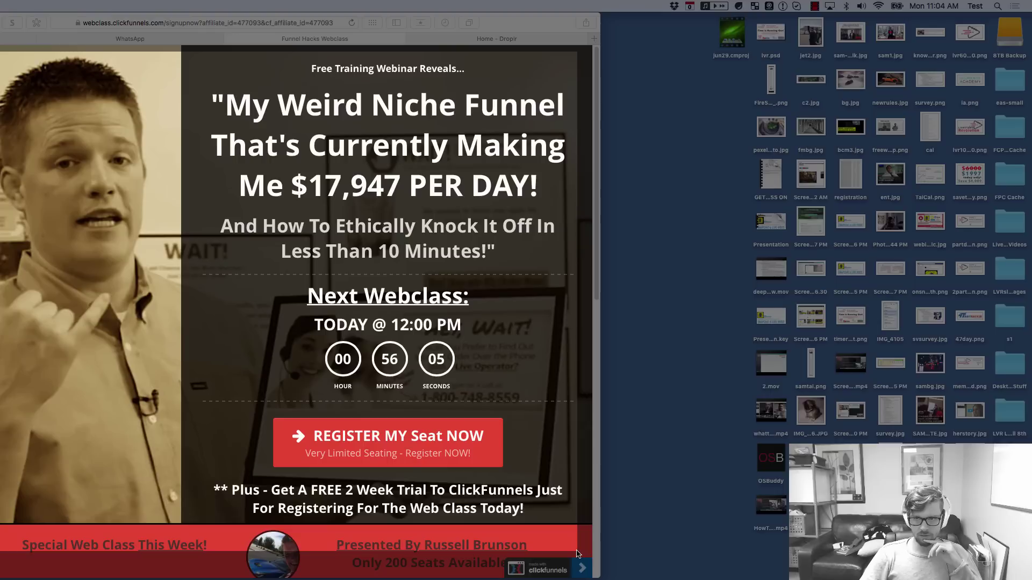
left_click(223, 304)
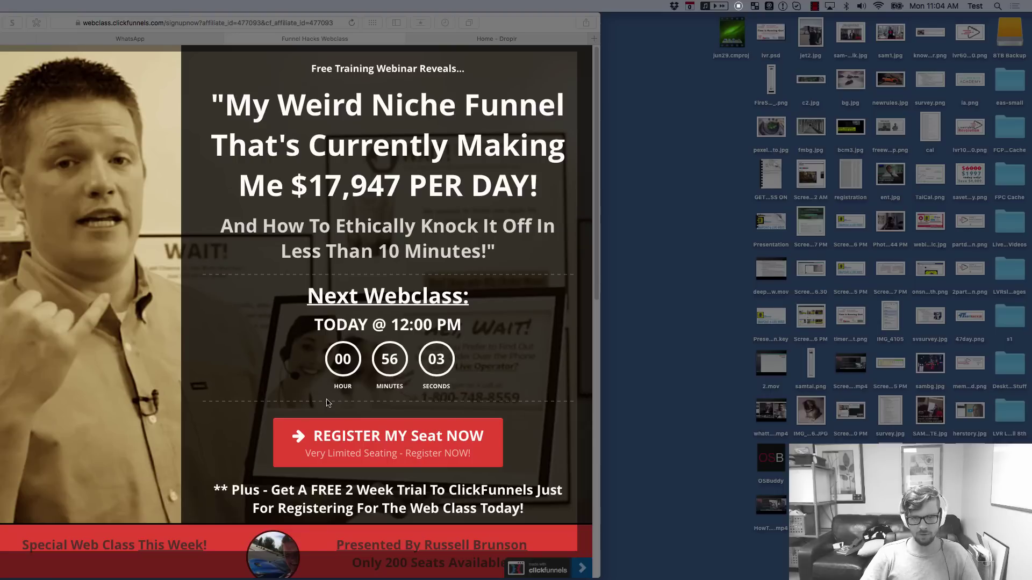
left_click(336, 440)
left_click(328, 387)
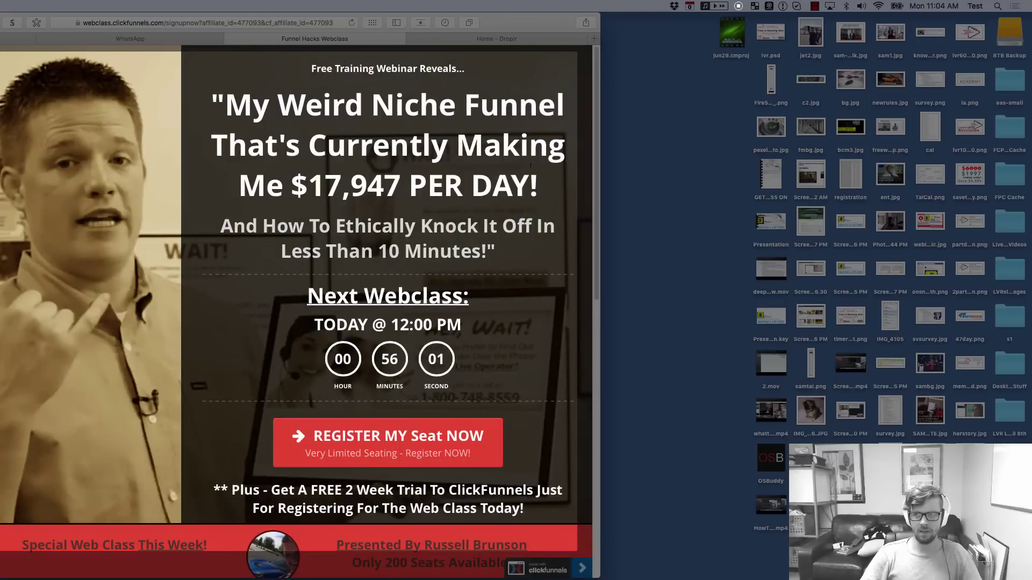
left_click(738, 6)
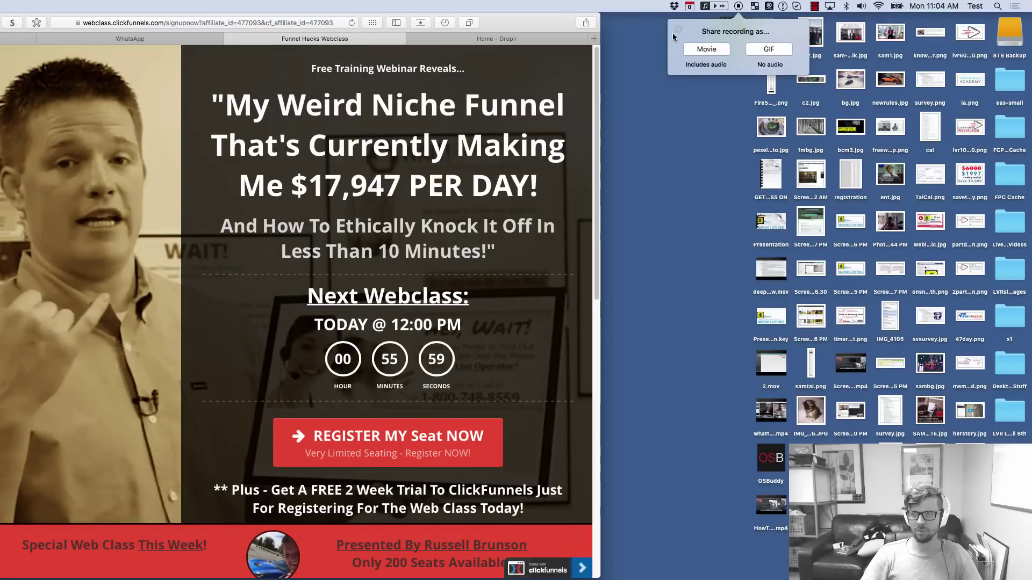
Record another screencast entering 'add your email here' in the form and trying to submit it
left_click(739, 6)
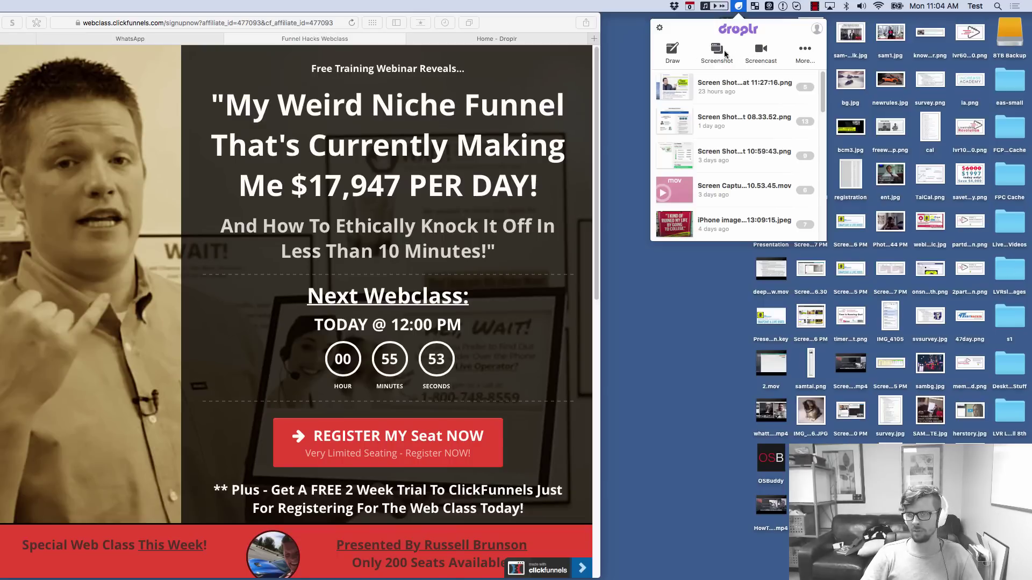
left_click(758, 52)
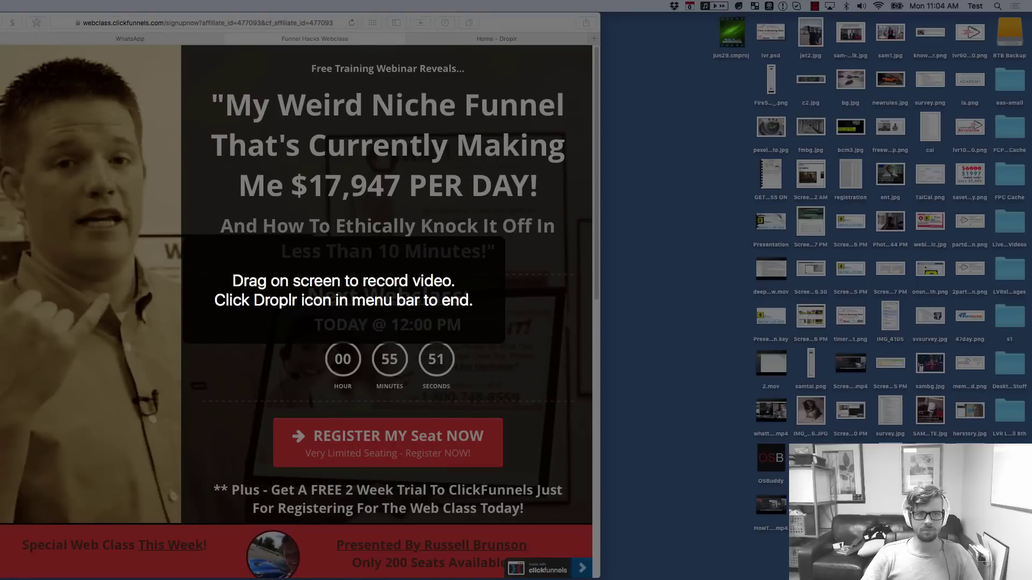
left_click_drag(1, 51, 578, 523)
left_click(262, 285)
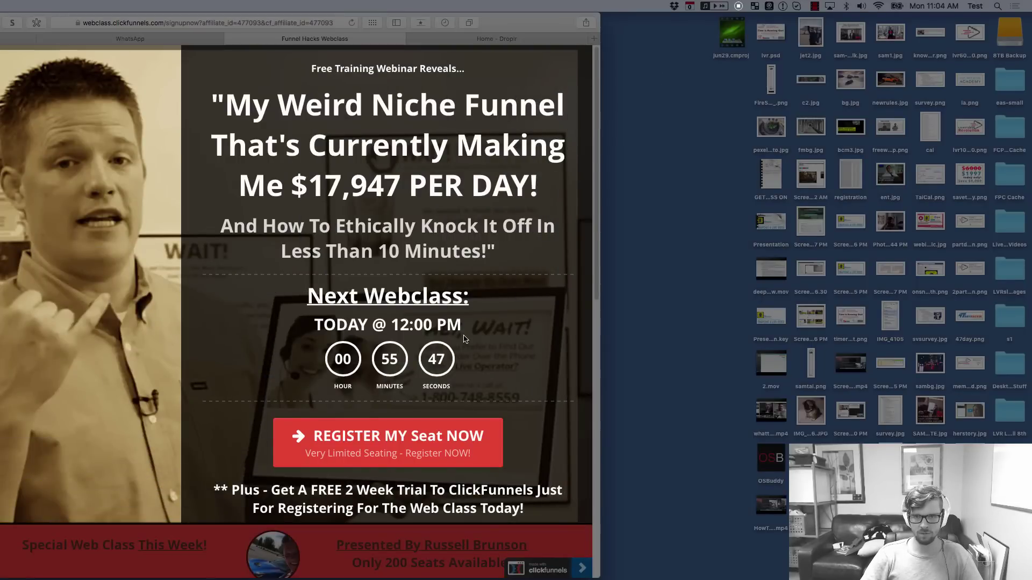
left_click(401, 446)
left_click(121, 206)
type("add your emai")
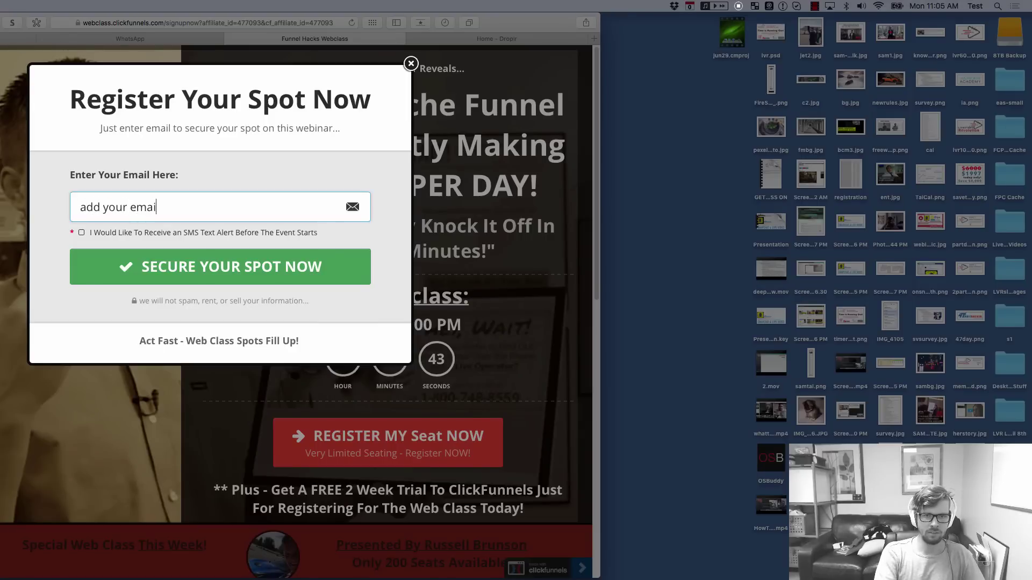
type("l here")
left_click(220, 267)
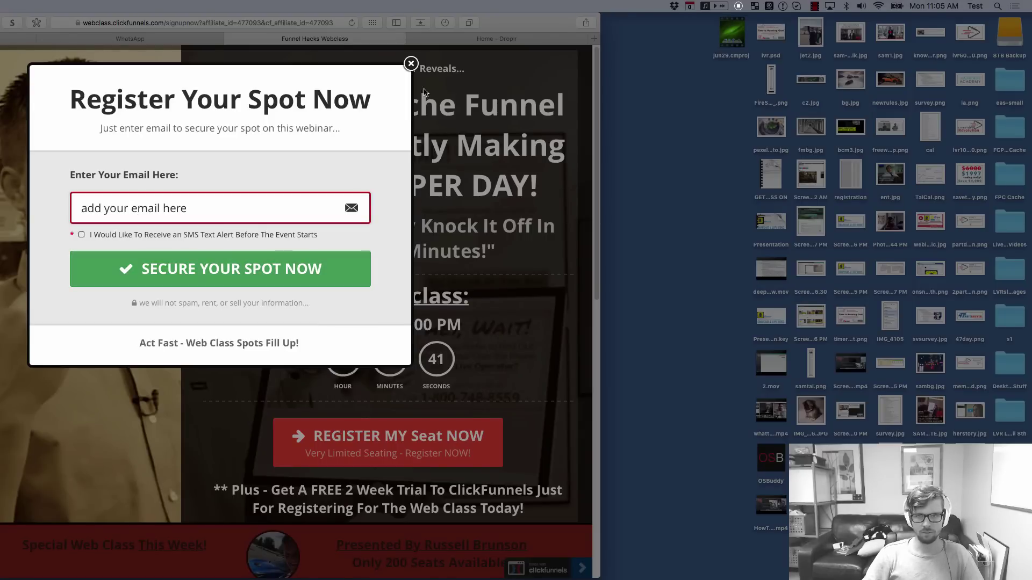
left_click(739, 6)
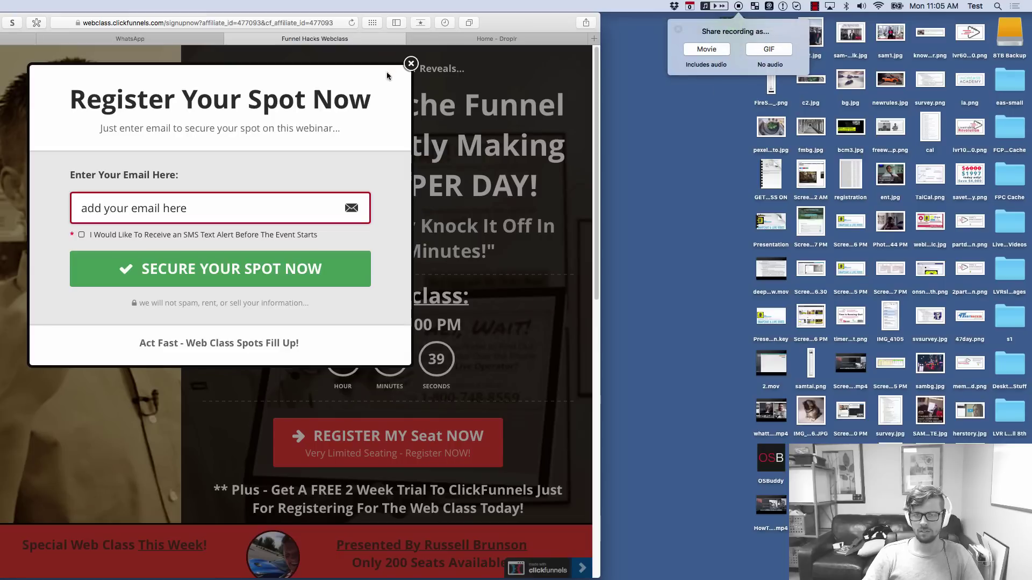
left_click(410, 64)
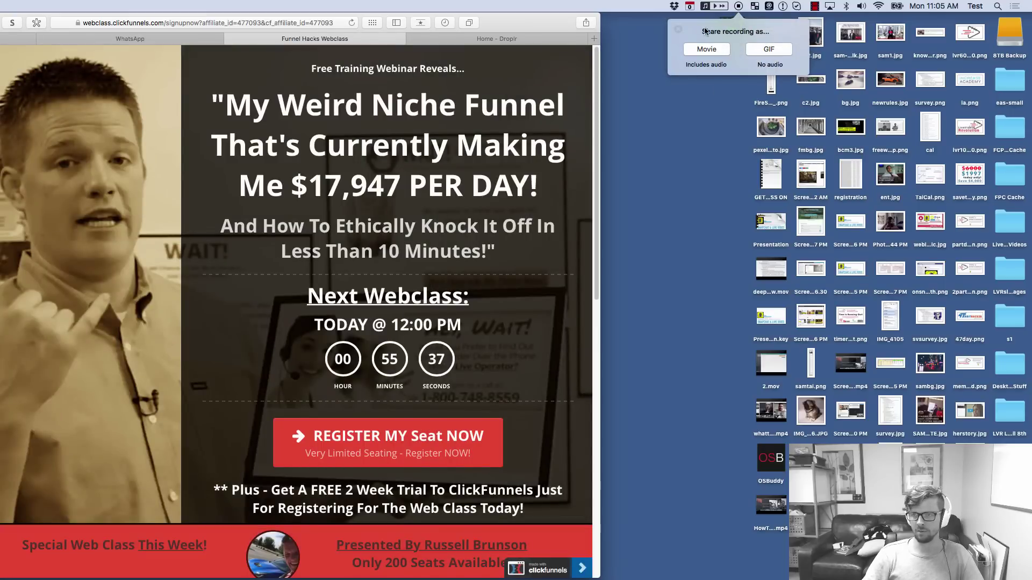
Start a third screencast of the browser page and open the registration form
left_click(739, 6)
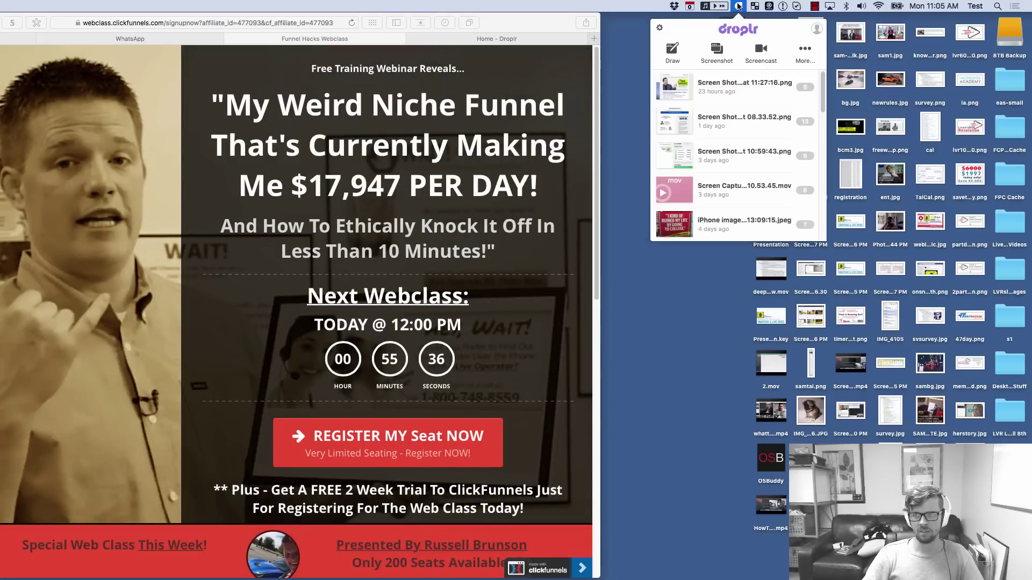
left_click(761, 54)
left_click_drag(1, 51, 564, 519)
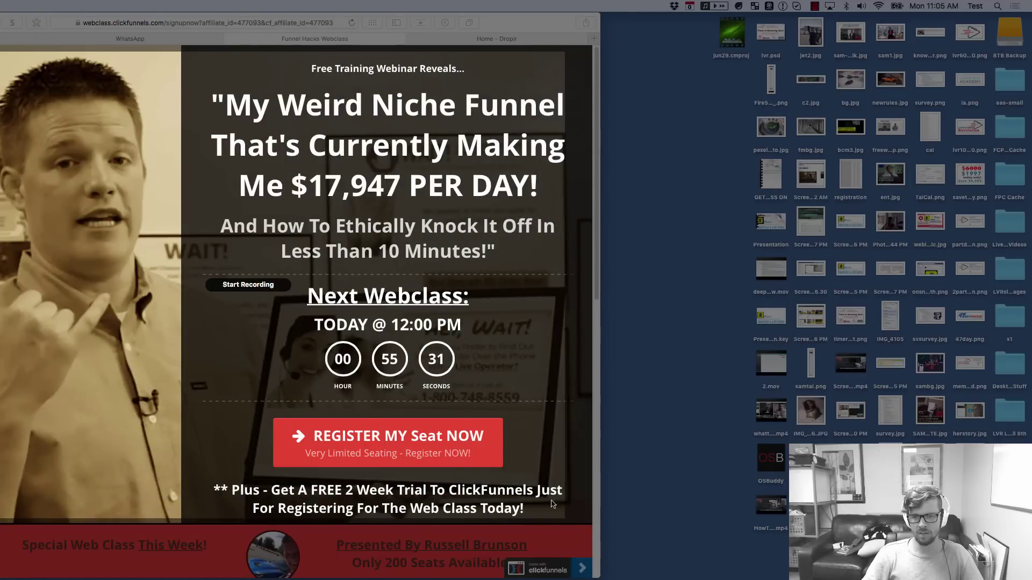
left_click(240, 286)
left_click(387, 438)
Enter a sample e-mail address, submit the form, stop recording and save it as a GIF
double_click(205, 212)
triple_click(206, 212)
type("addyour@em")
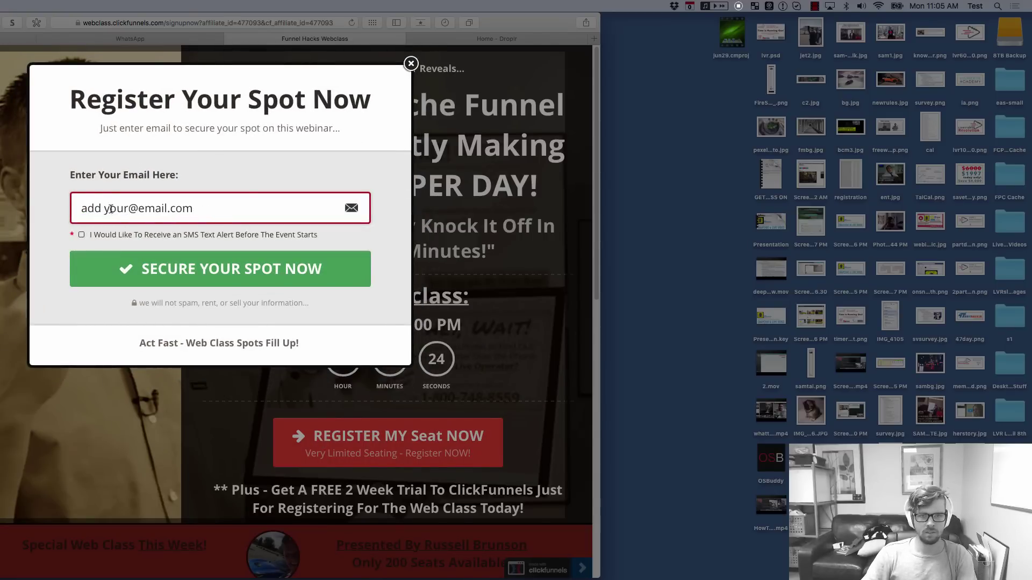
type("ail.com")
left_click(110, 209)
key("BackSpace")
left_click(171, 264)
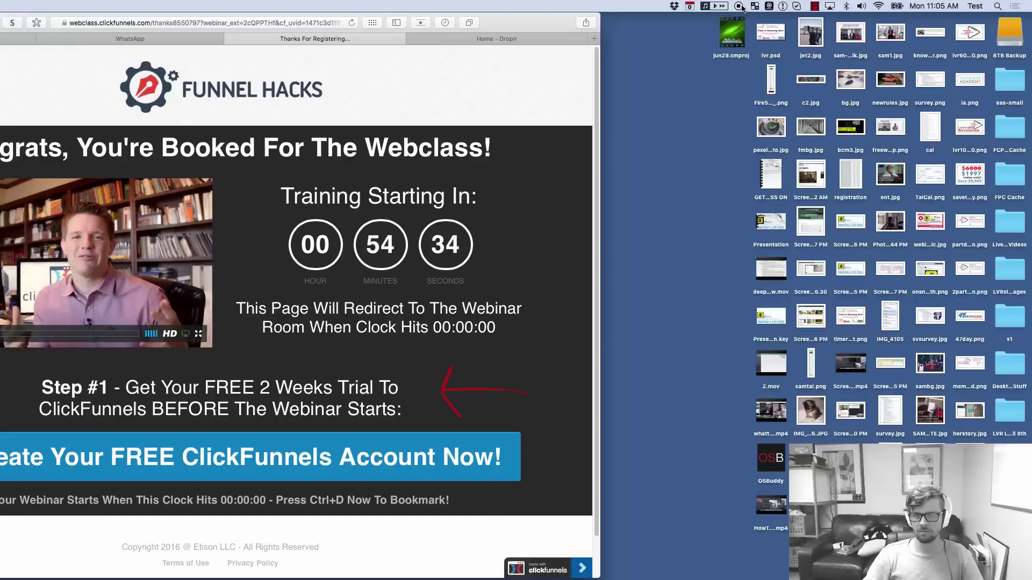
left_click(740, 7)
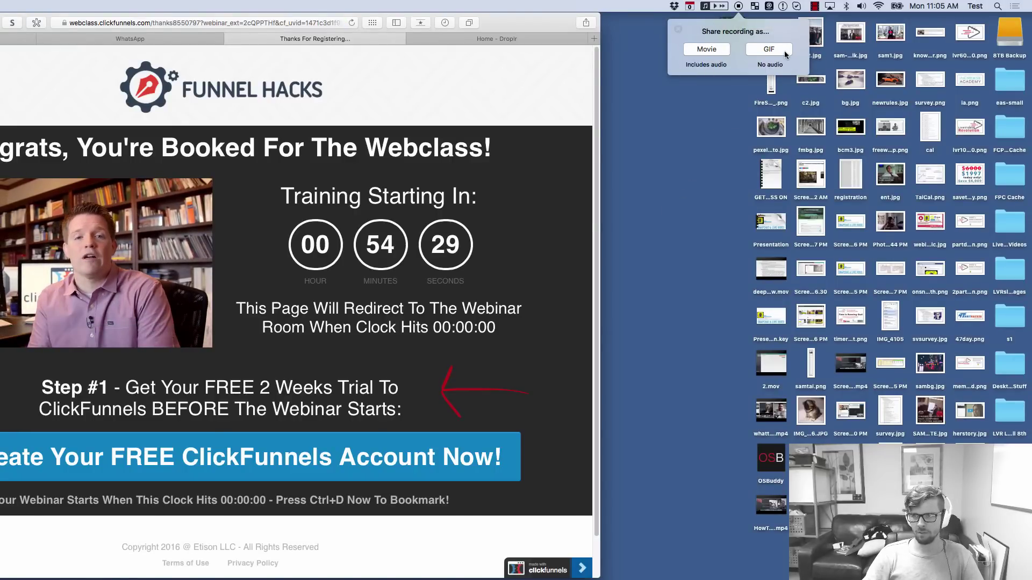
left_click(770, 50)
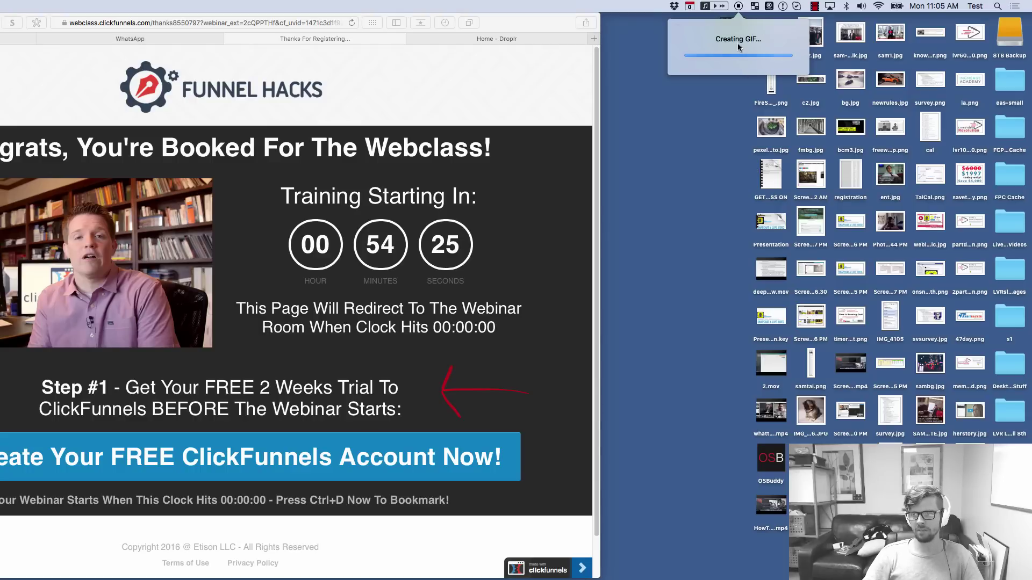
left_click(815, 6)
Open the finished screen-capture GIF in the Droplr viewer and widen its window
left_click(829, 30)
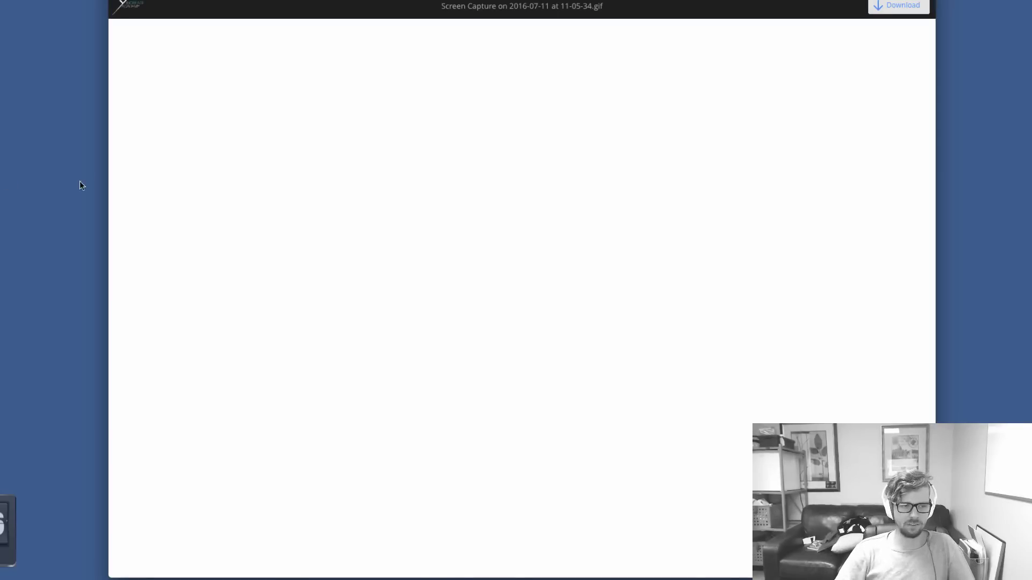
left_click_drag(111, 182, 25, 168)
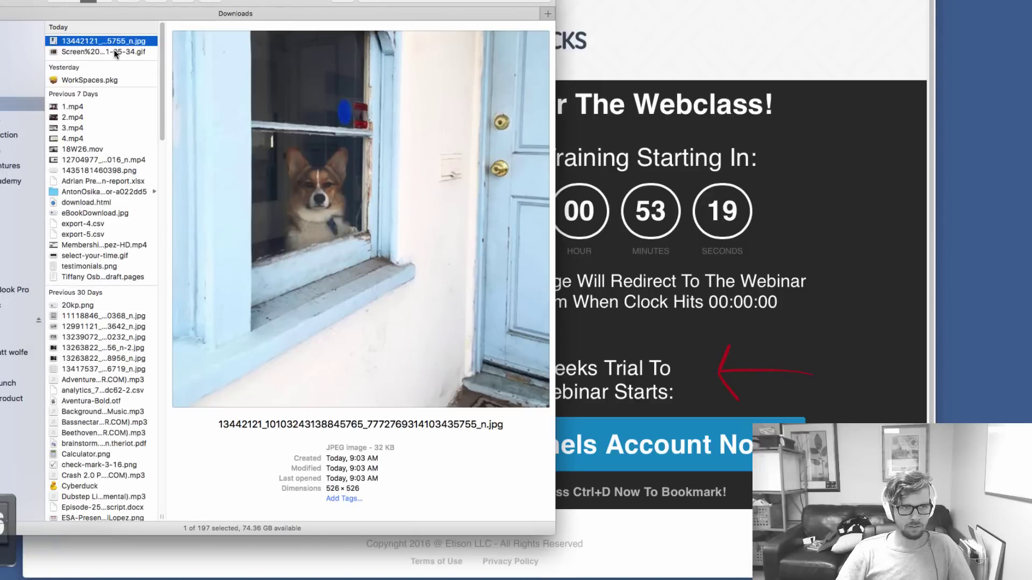
Preview the Screen Capture GIF in Finder to confirm its 4.7 MB size, then return to the browser
left_click(134, 52)
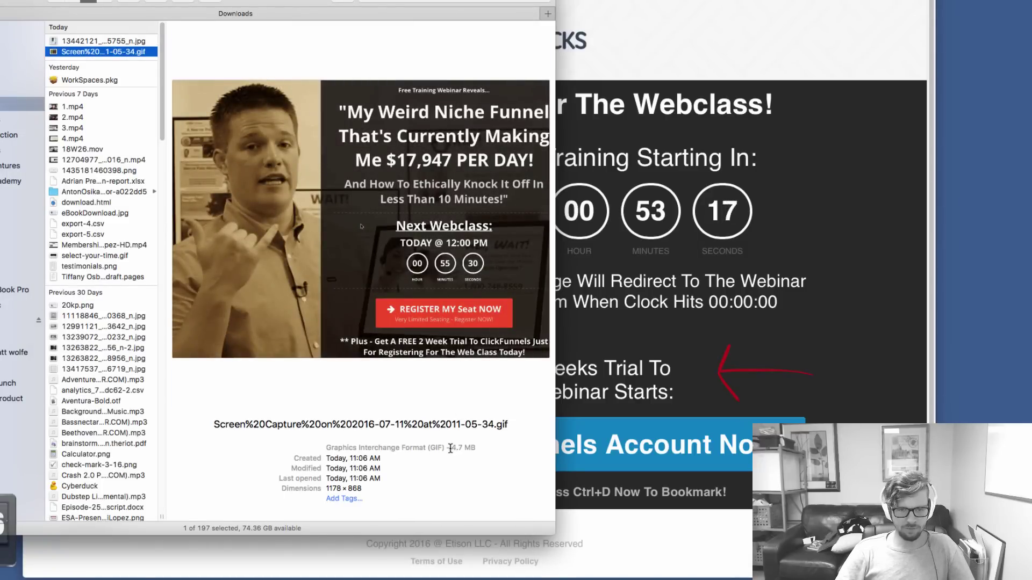
left_click_drag(450, 449, 471, 449)
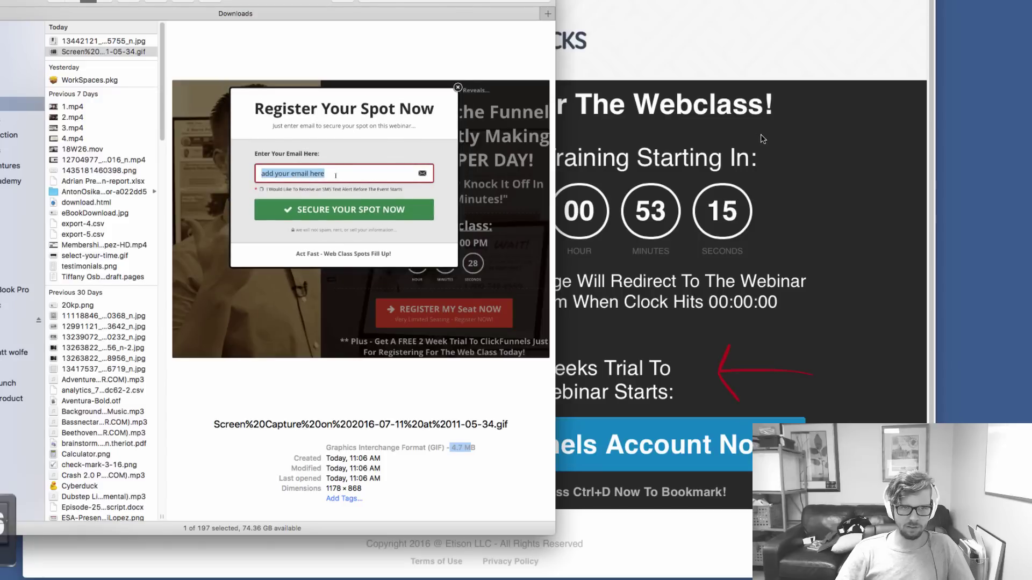
left_click(871, 51)
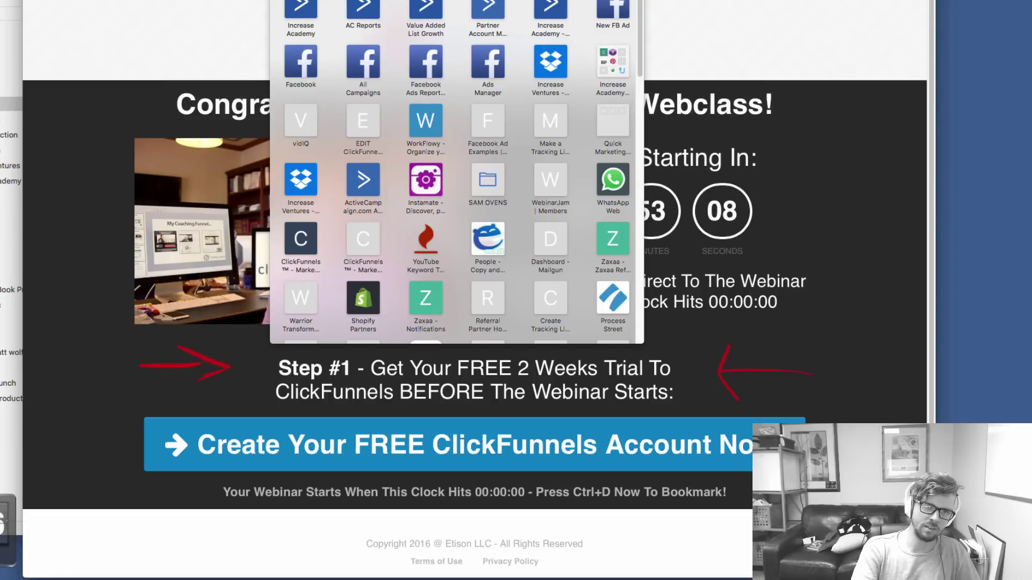
Open the GIFMaker.me resizer, check the GIF's 1178×868 dimensions, then return to the search results
key("Escape")
key("ctrl+Tab")
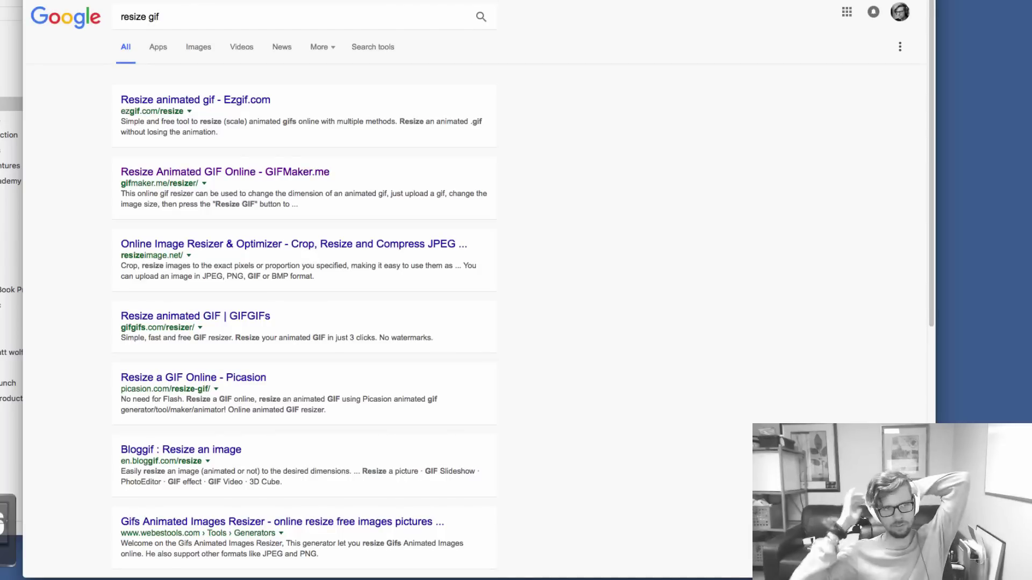
left_click(285, 172)
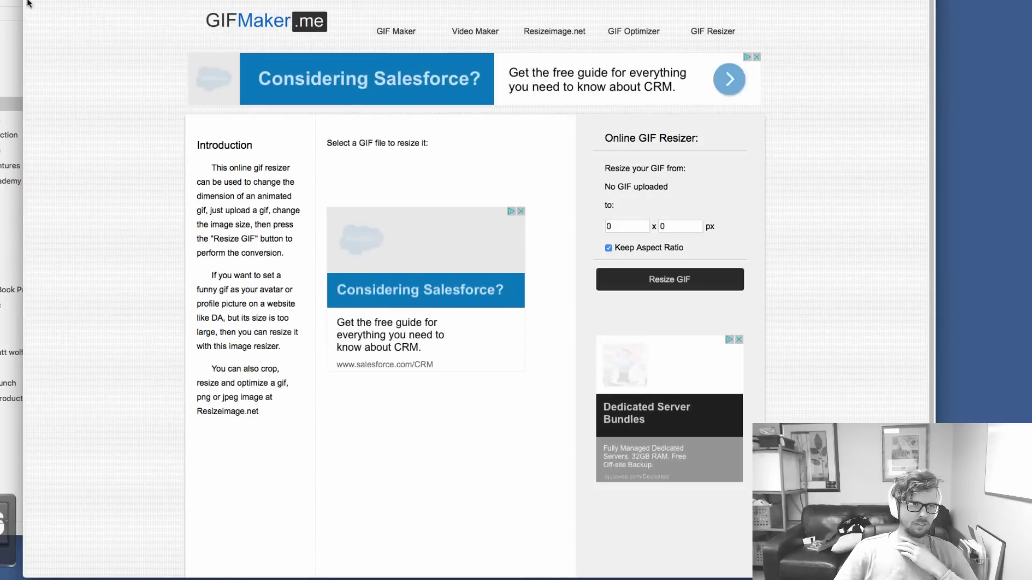
key("super+Tab")
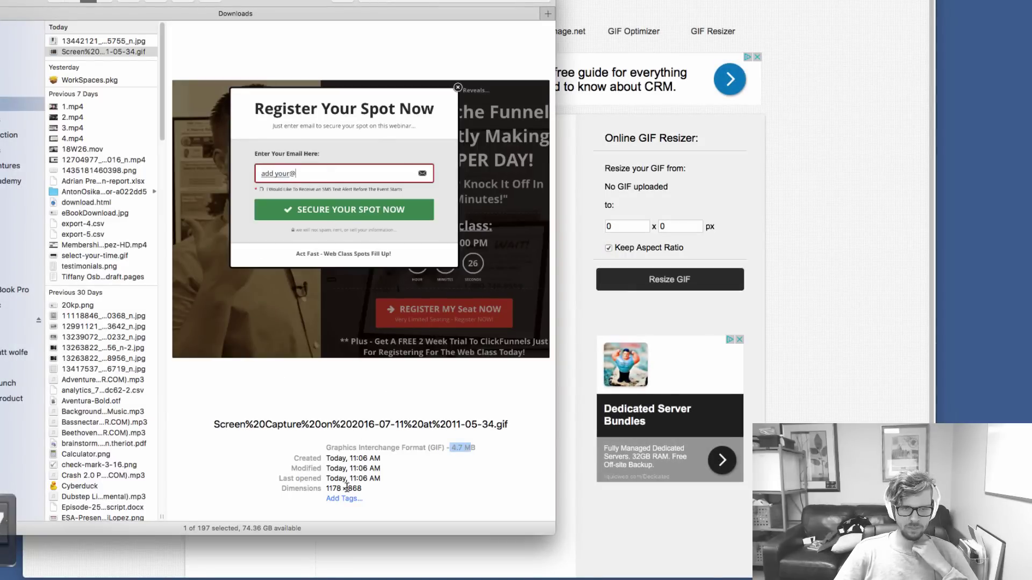
left_click(344, 488)
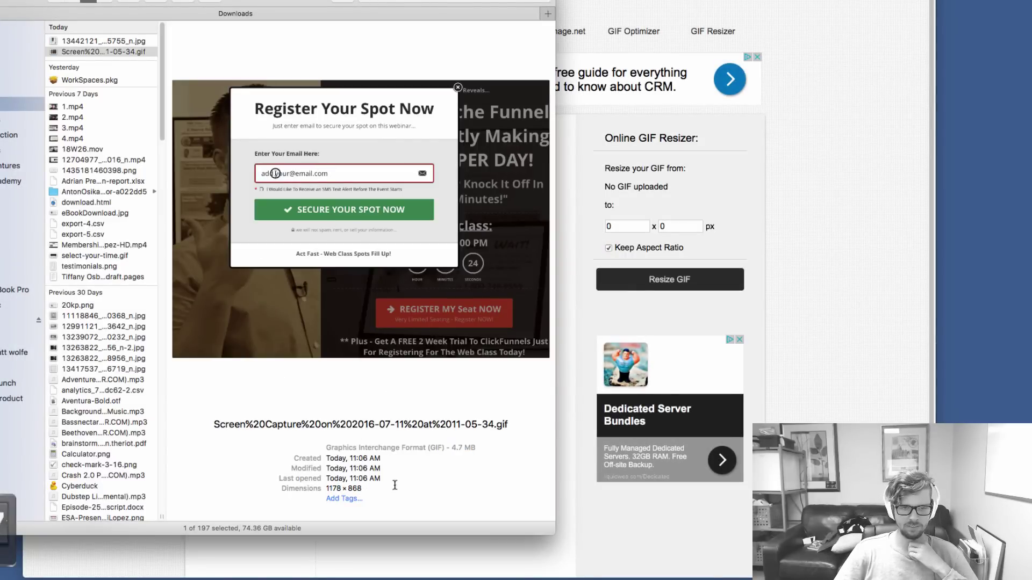
left_click(788, 253)
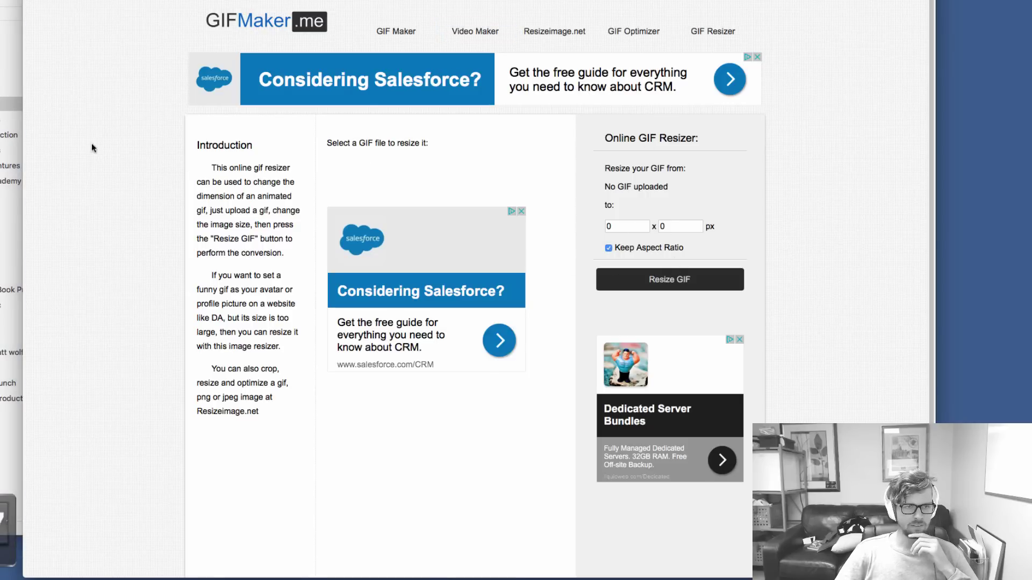
key("super+Left")
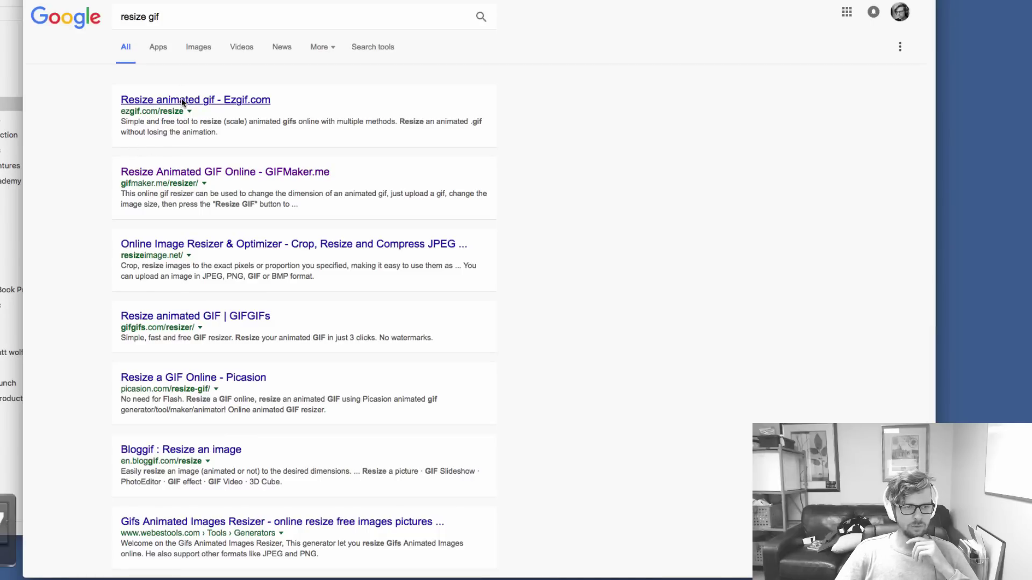
Open the Ezgif animated GIF resizer and upload the Screen Capture GIF from Downloads
left_click(182, 100)
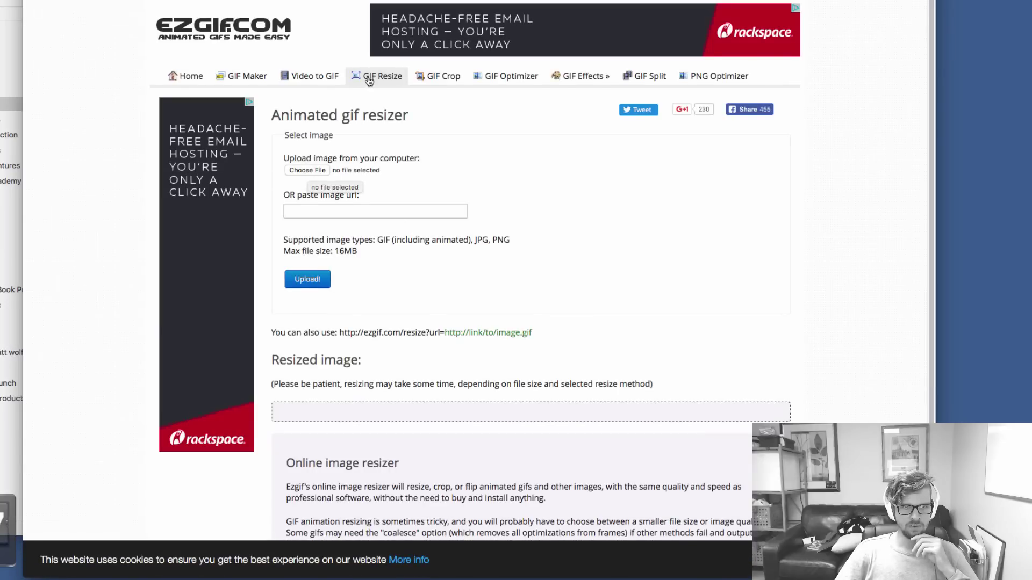
left_click(311, 170)
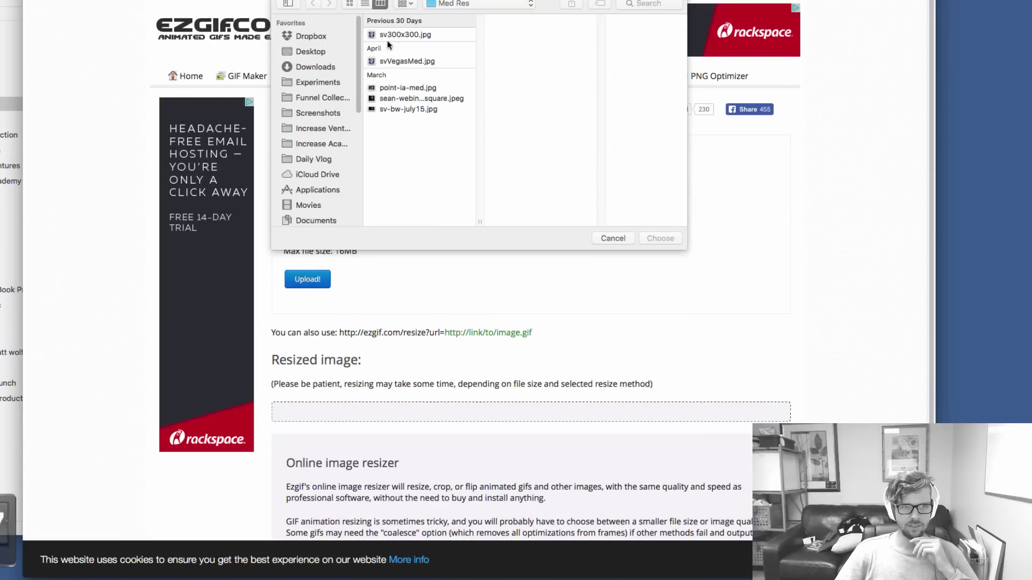
left_click(316, 67)
left_click(423, 45)
left_click(671, 238)
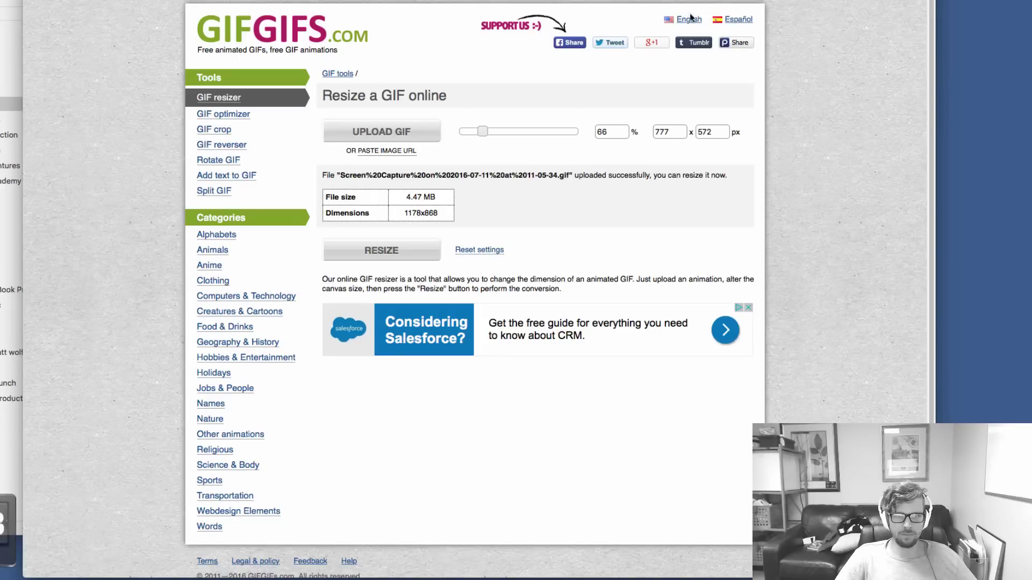
Set the resize slider to 51% (600x442) and resize the GIF
key("super+shift+a")
left_click(822, 152)
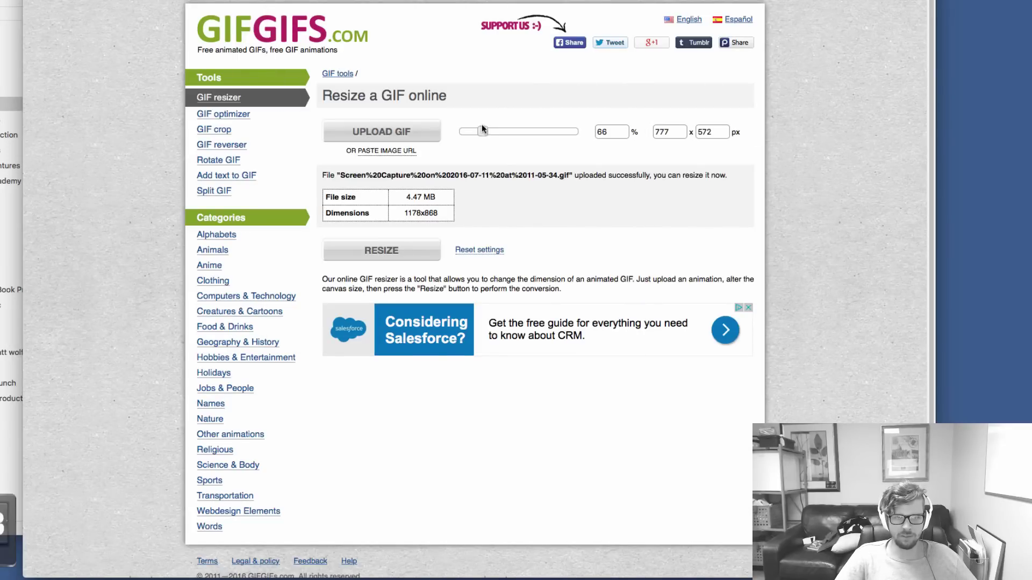
left_click_drag(484, 132, 480, 130)
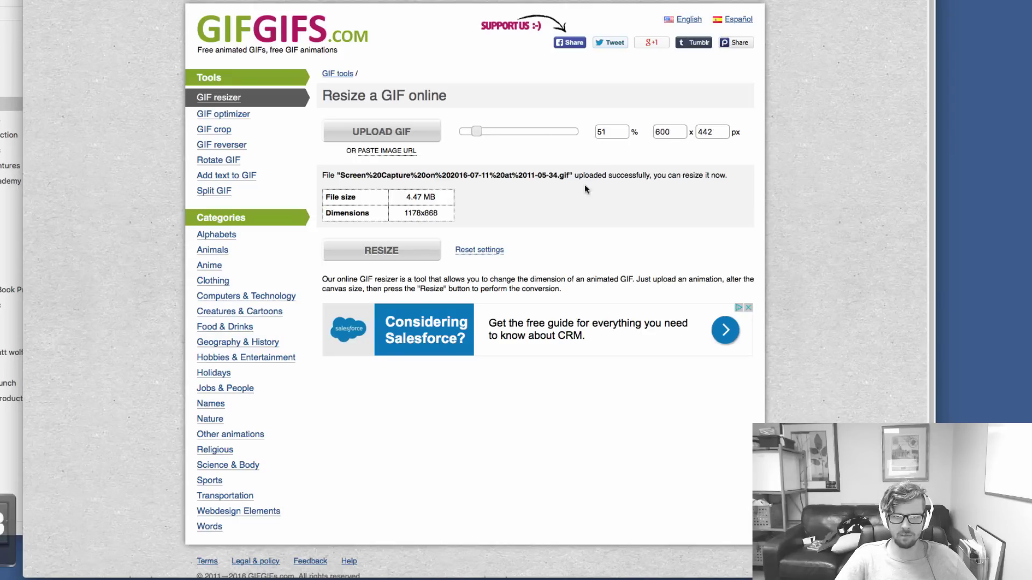
left_click_drag(403, 200, 437, 199)
left_click(437, 200)
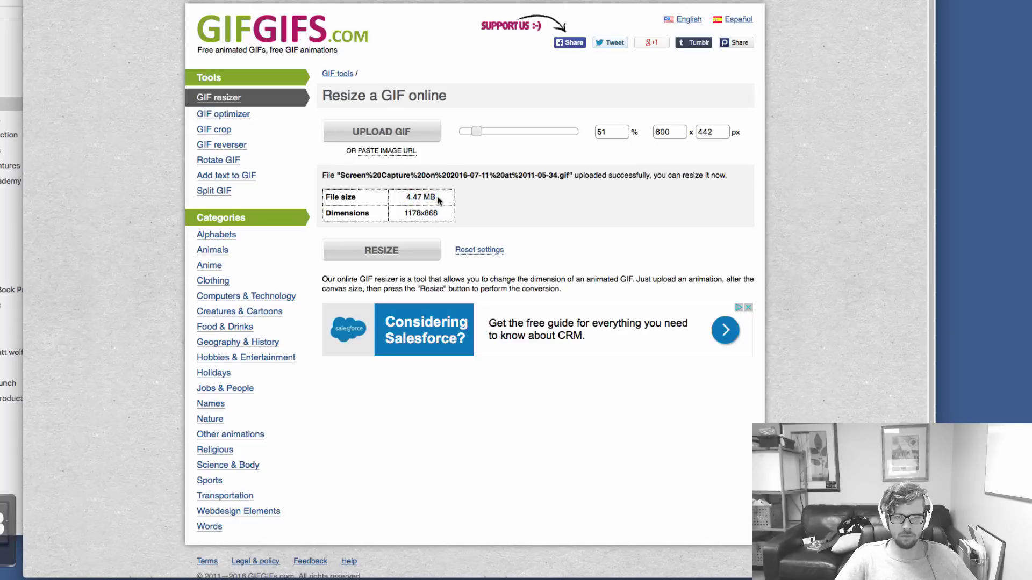
left_click(378, 252)
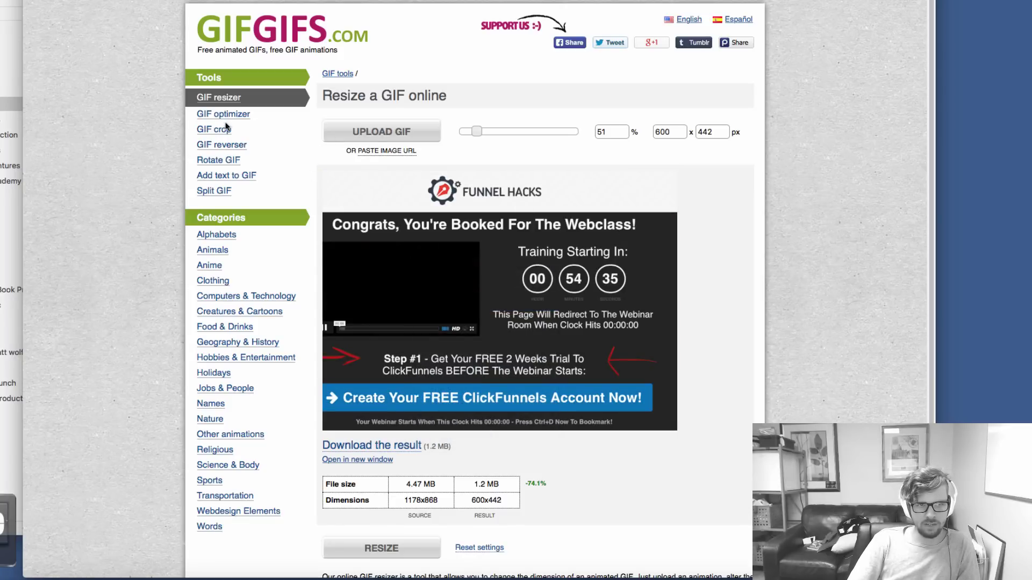
Open the GIF crop tool and upload the resized 600x442 GIF from Downloads
left_click(216, 129)
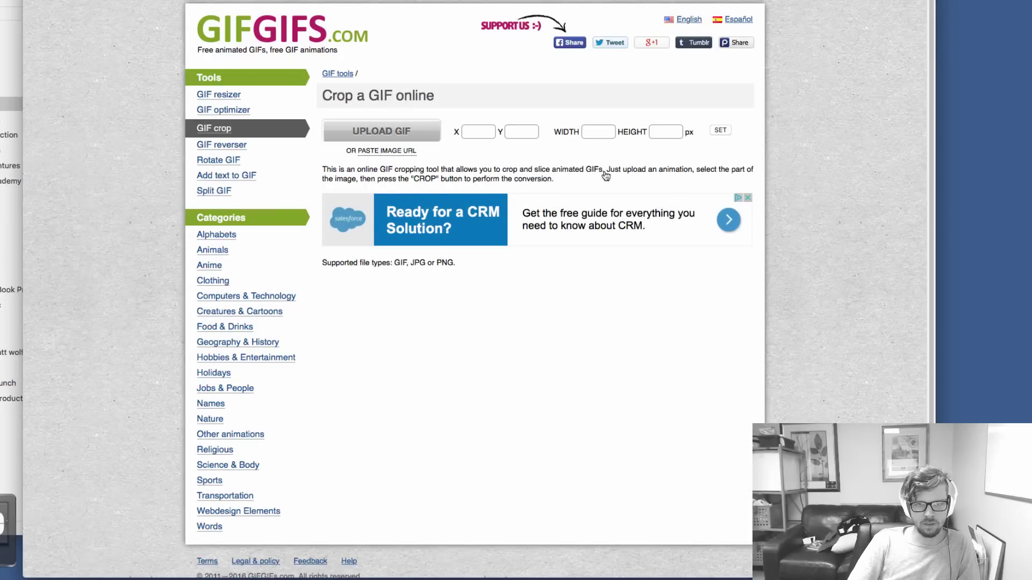
left_click(382, 131)
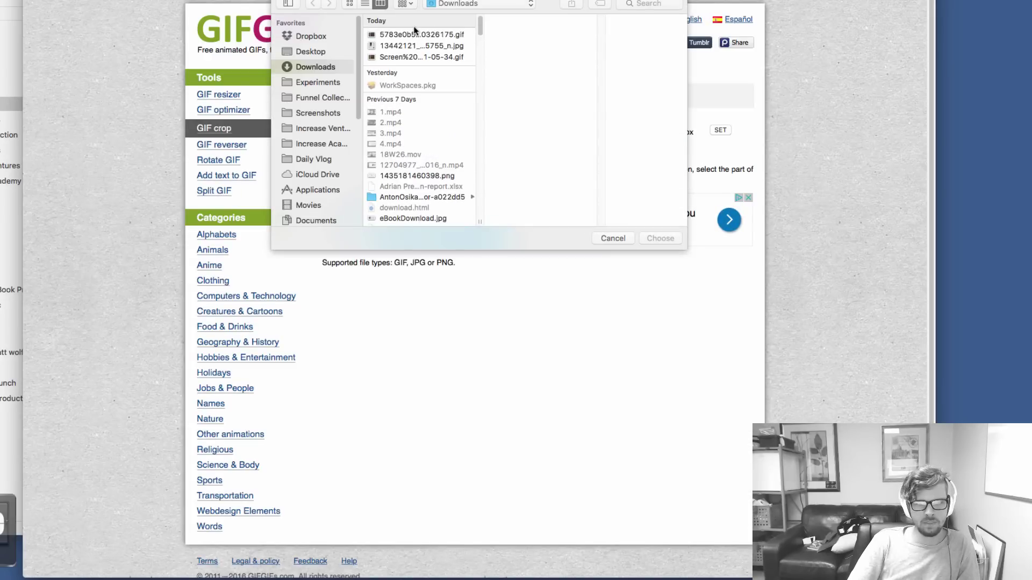
left_click(416, 35)
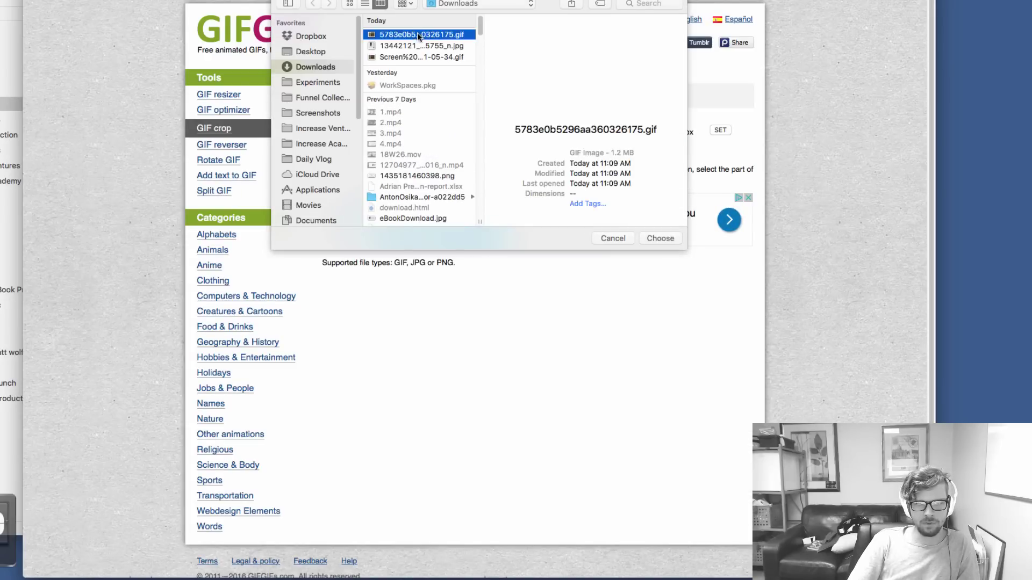
left_click(665, 240)
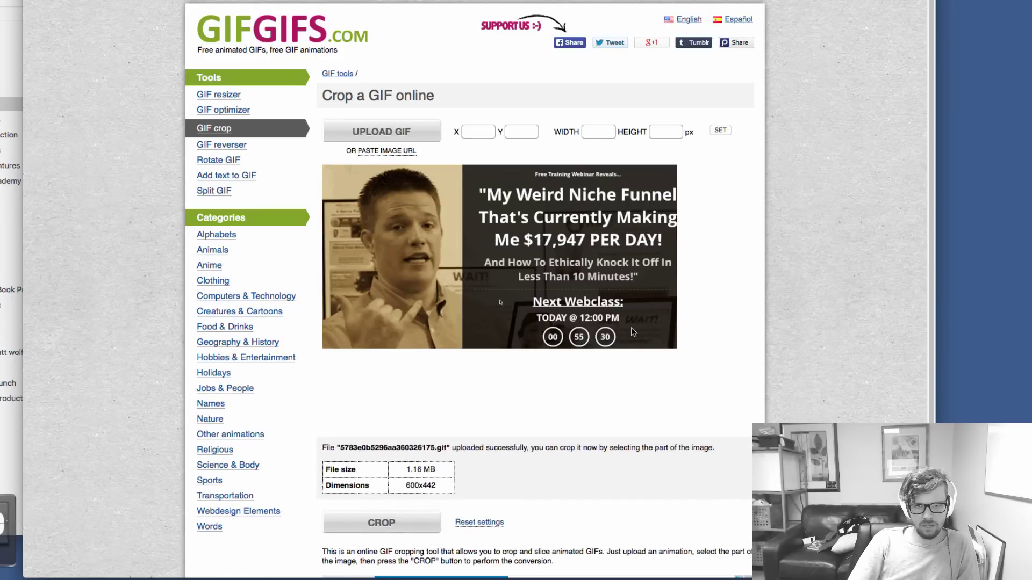
scroll(569, 292, "down", 3)
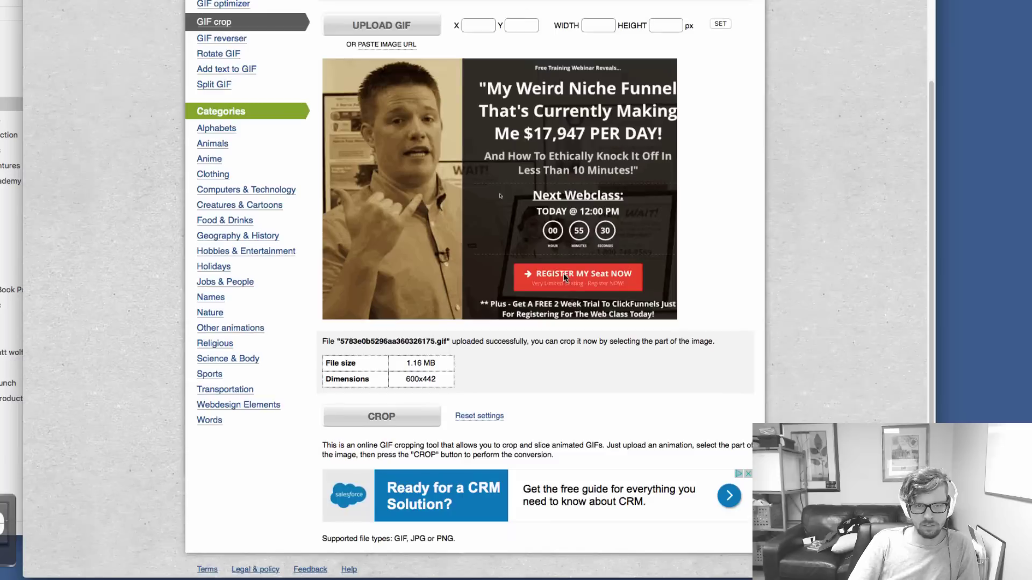
scroll(629, 263, "up", 3)
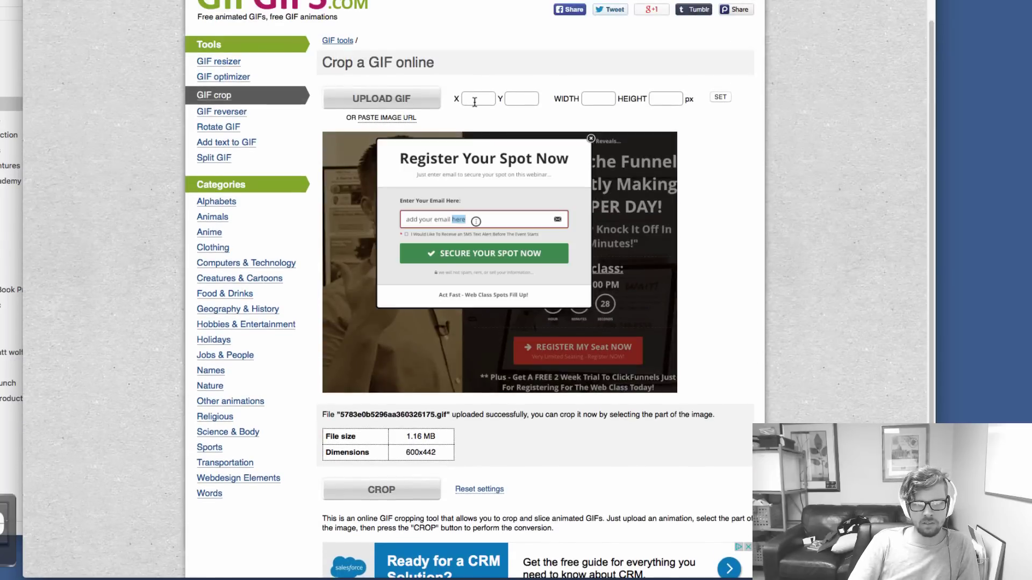
Set the crop size to width 550 and height 400, adjust the corner, and crop
left_click(601, 97)
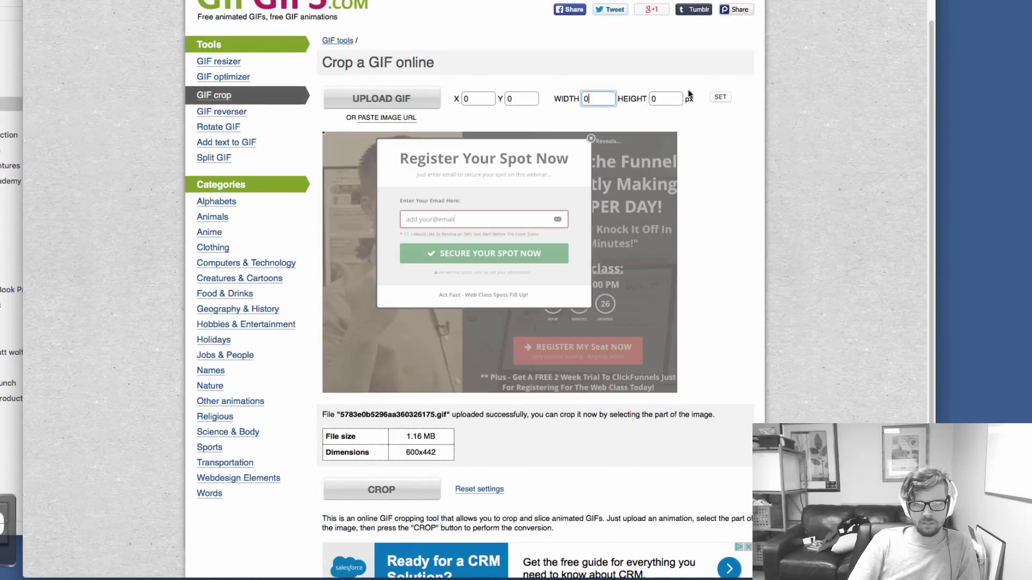
double_click(602, 99)
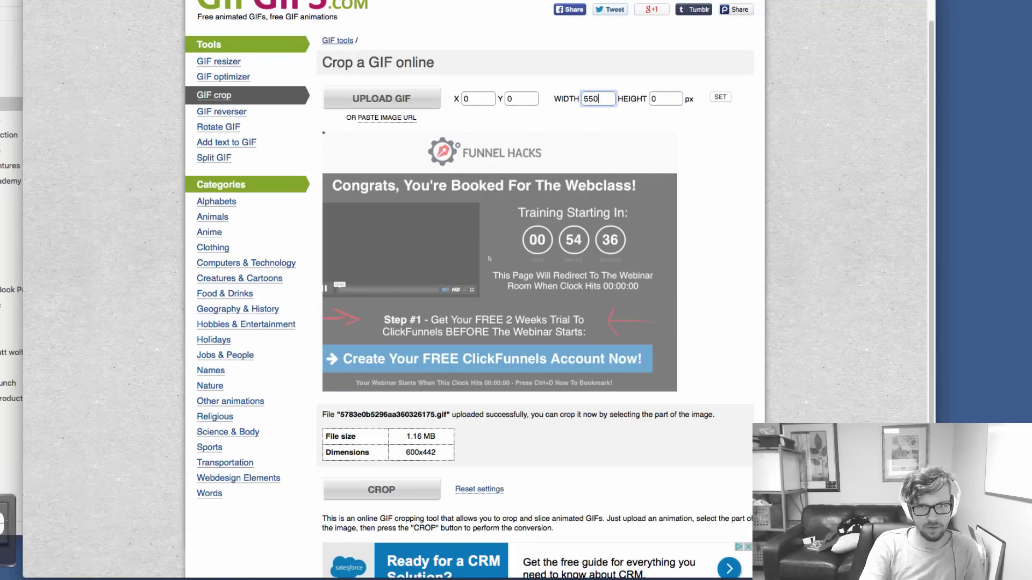
type("550")
key("Tab")
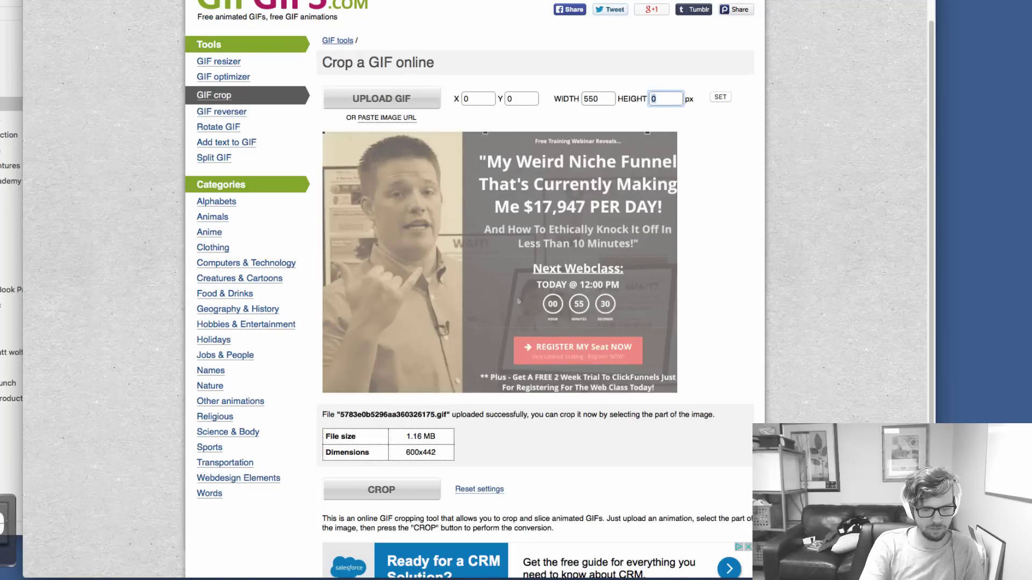
type("400")
left_click(720, 97)
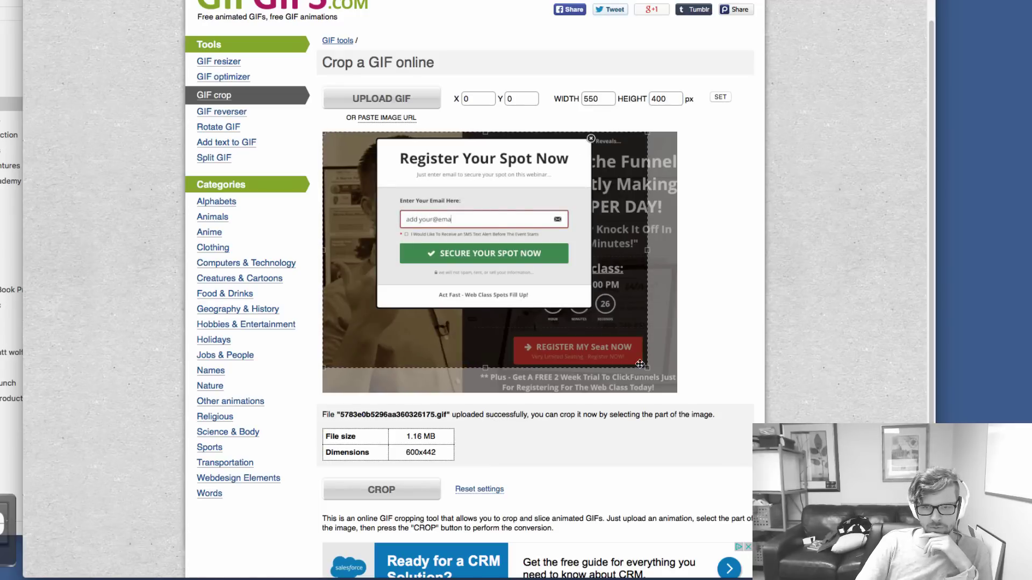
left_click_drag(649, 371, 646, 372)
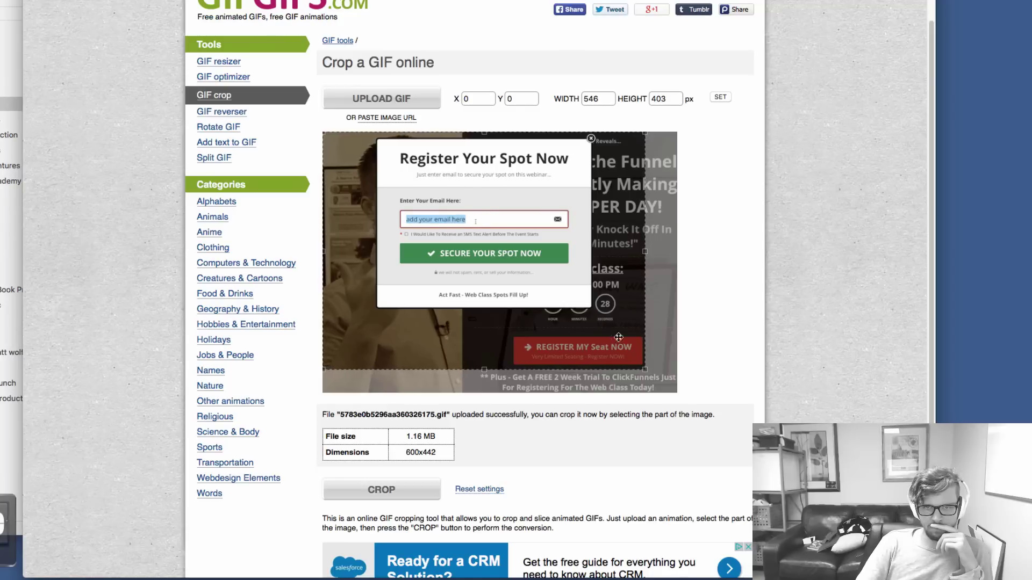
left_click(381, 490)
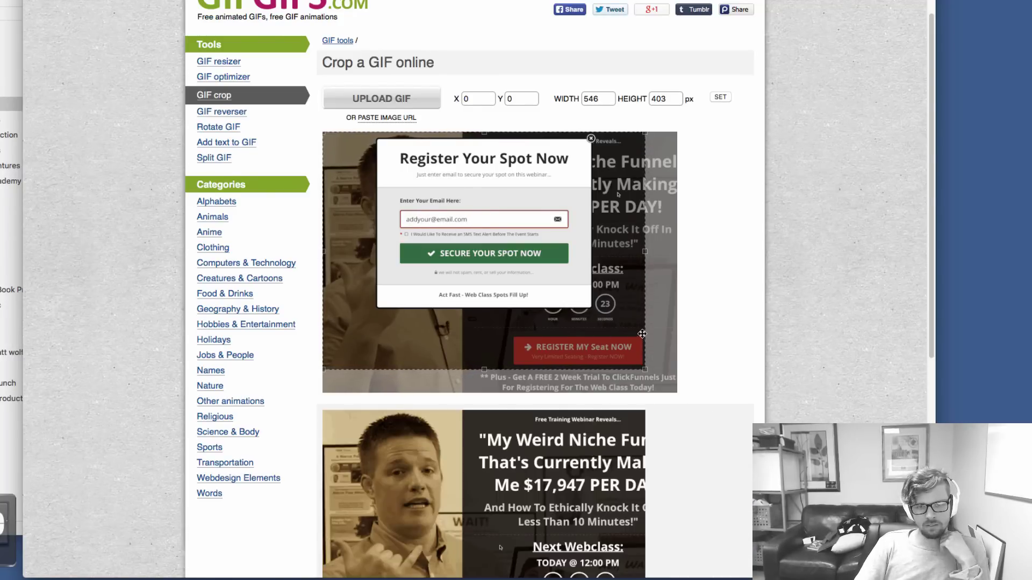
Save the cropped 546×403 GIF to Downloads and go back to the home page
scroll(643, 334, "down", 10)
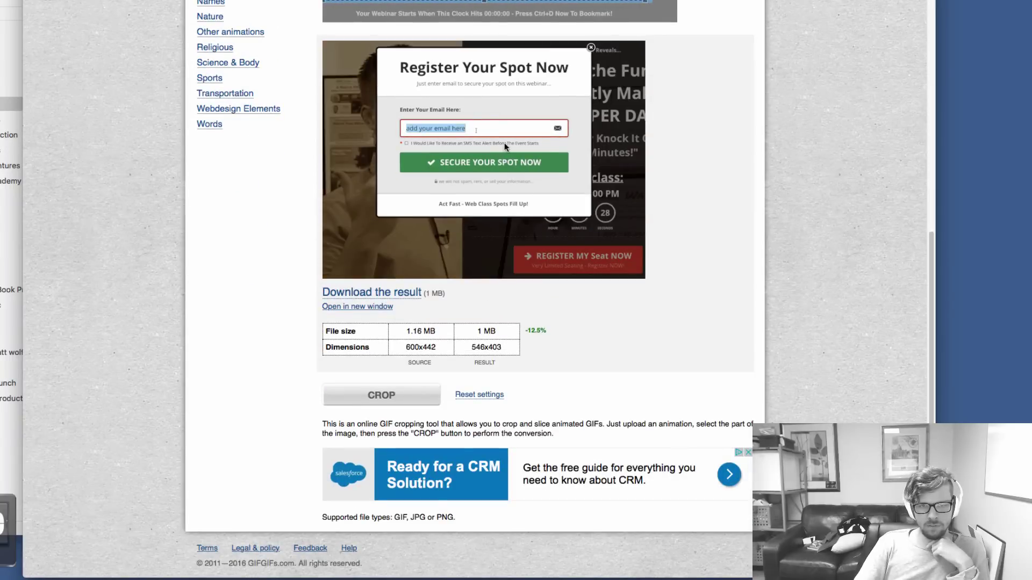
right_click(504, 143)
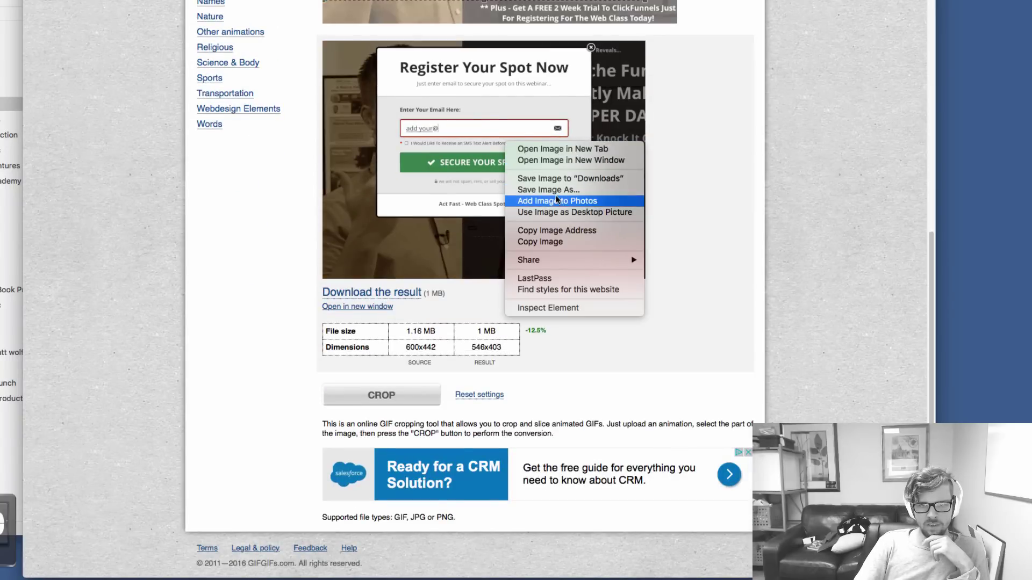
left_click(538, 178)
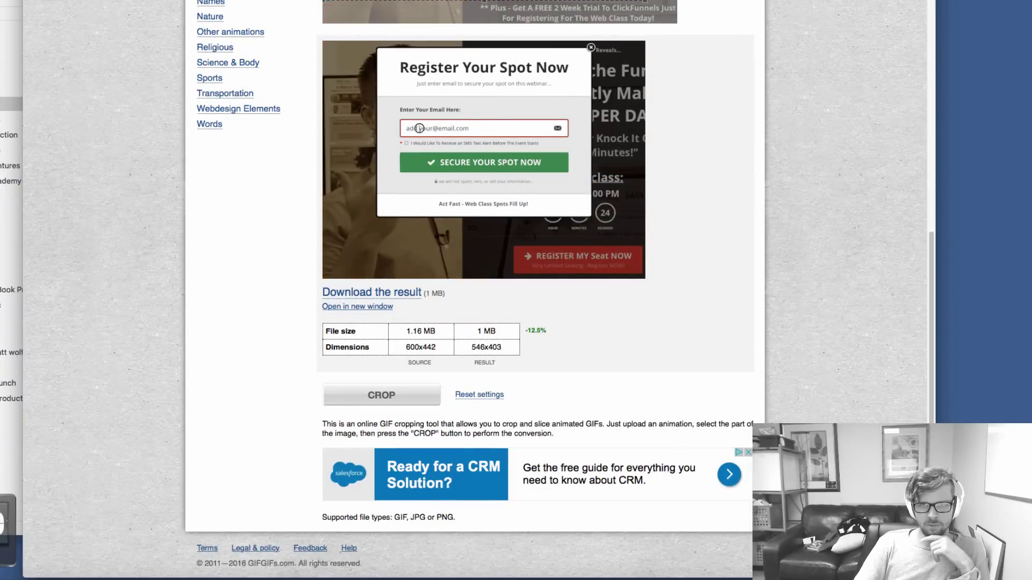
key("super+Left")
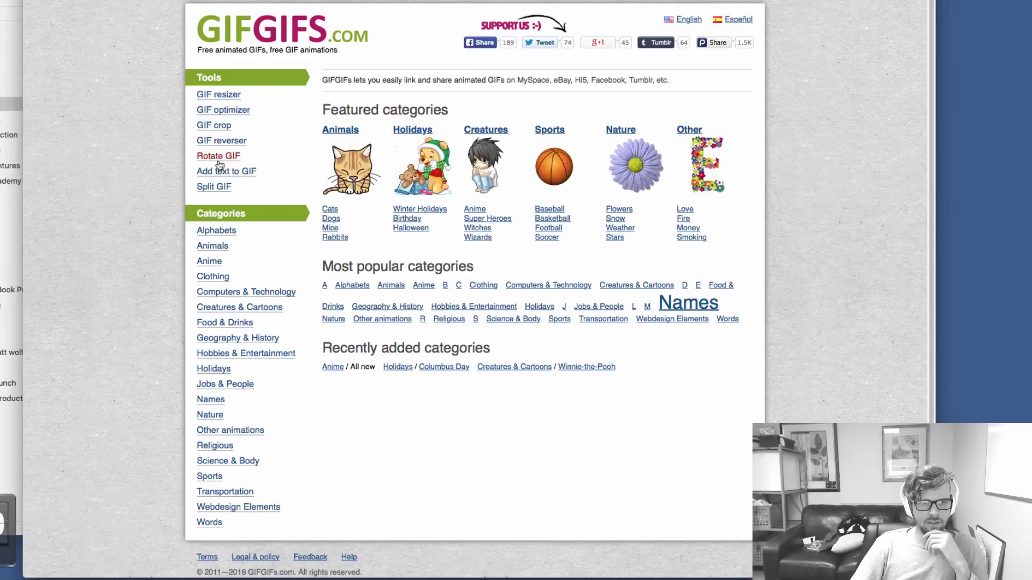
Open the GIF optimizer tool page and bring up the Downloads folder in Finder
left_click(223, 110)
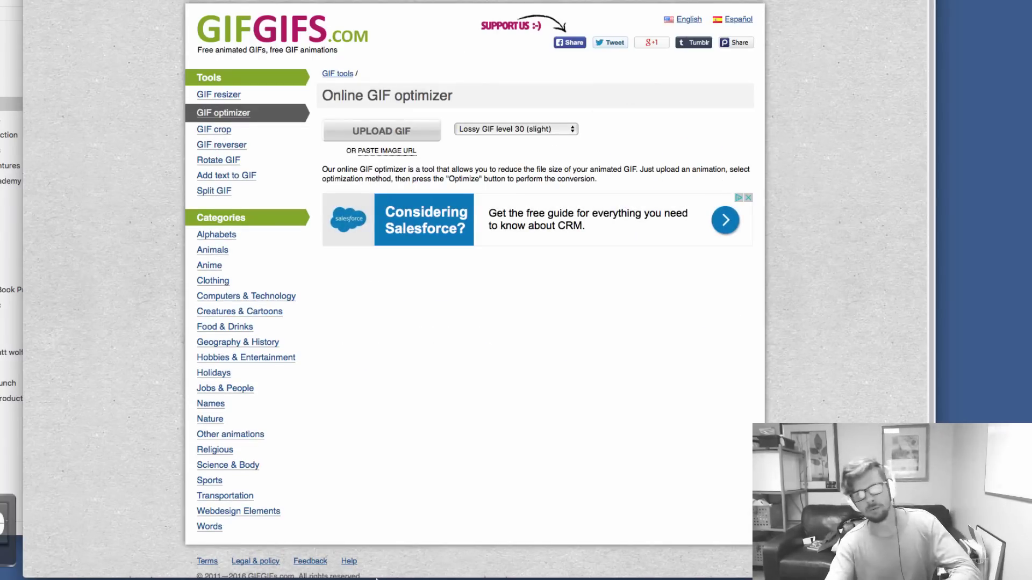
mouse_move(376, 579)
left_click(356, 559)
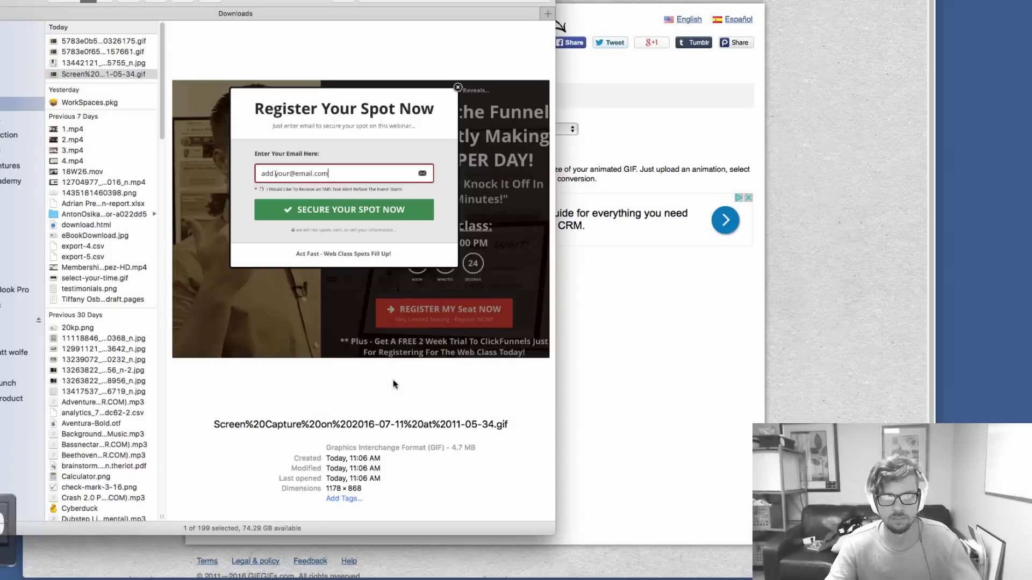
Preview the downloaded GIFs, including the cropped 546×403 one, and move Downloads to the right side
right_click(114, 77)
left_click(105, 53)
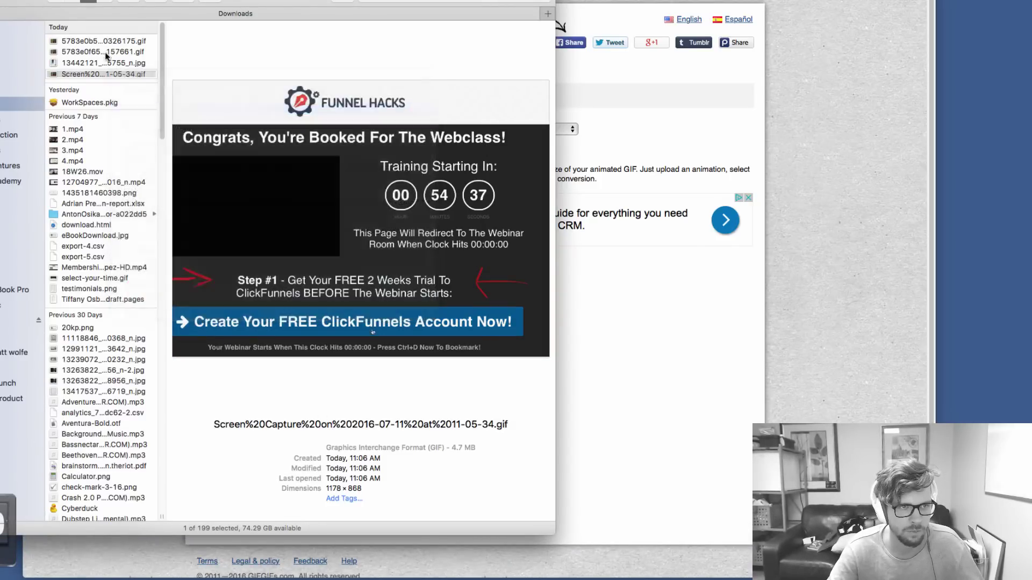
left_click(106, 40)
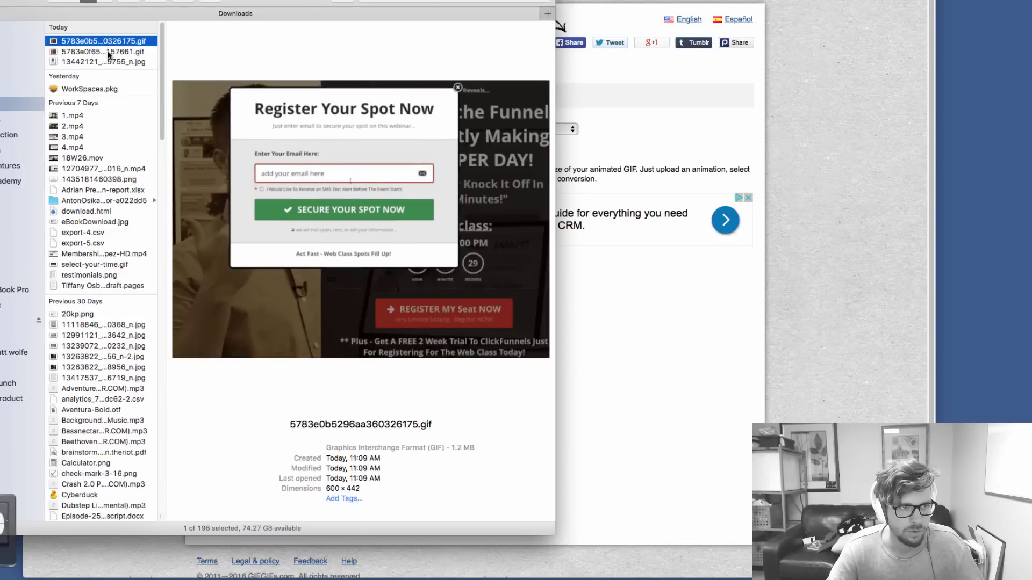
left_click(109, 52)
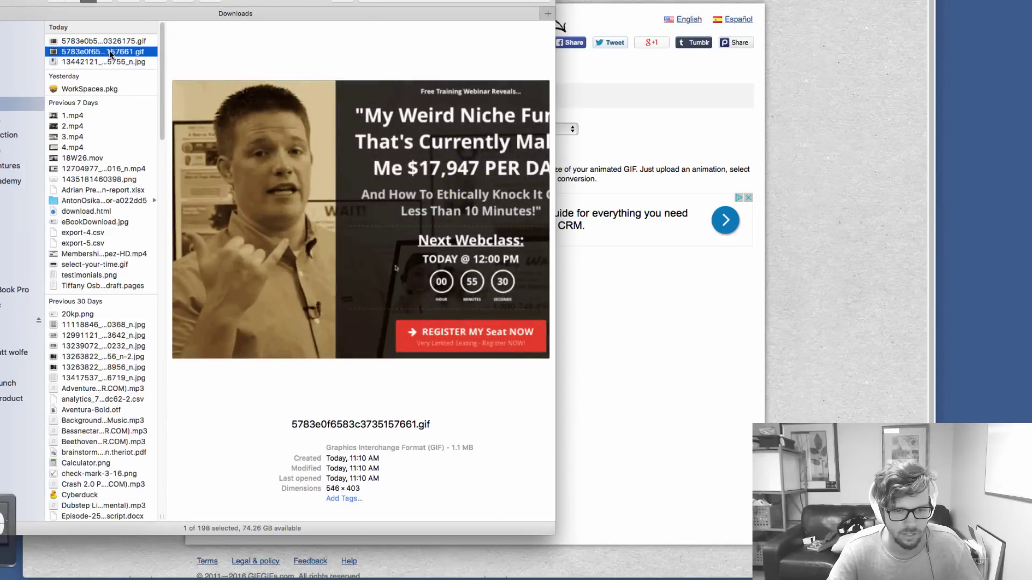
key("Return")
left_click_drag(255, 0, 991, 28)
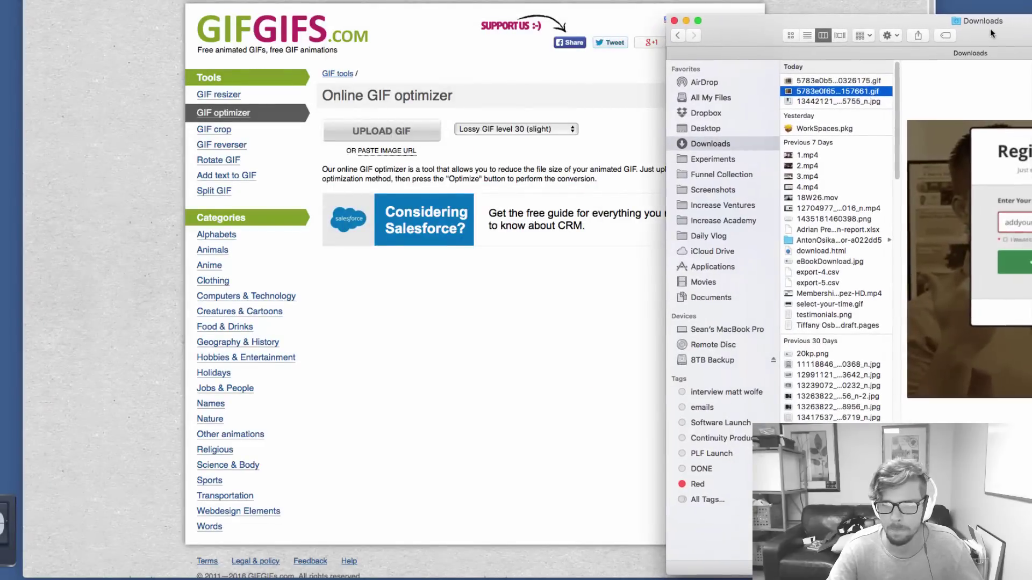
Upload the cropped GIF from Downloads to the GIFGIFs.com optimizer
left_click(493, 329)
left_click(430, 133)
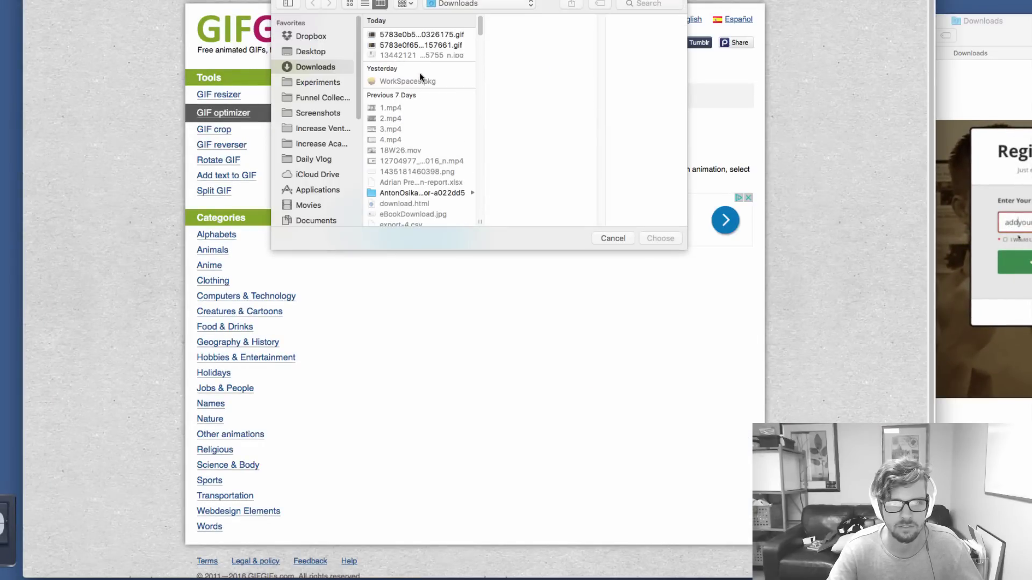
left_click(430, 46)
left_click(429, 34)
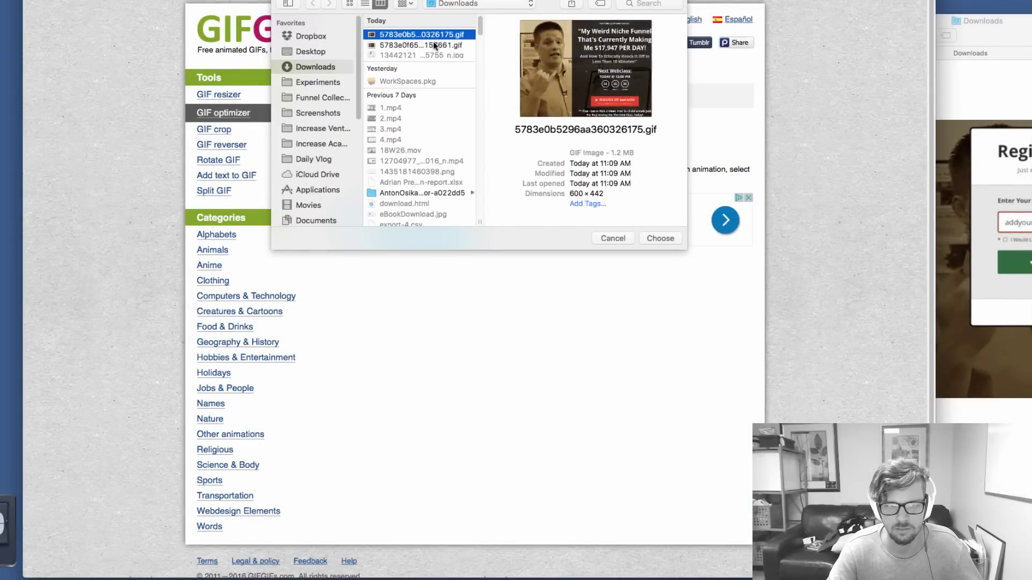
left_click(434, 46)
left_click(662, 238)
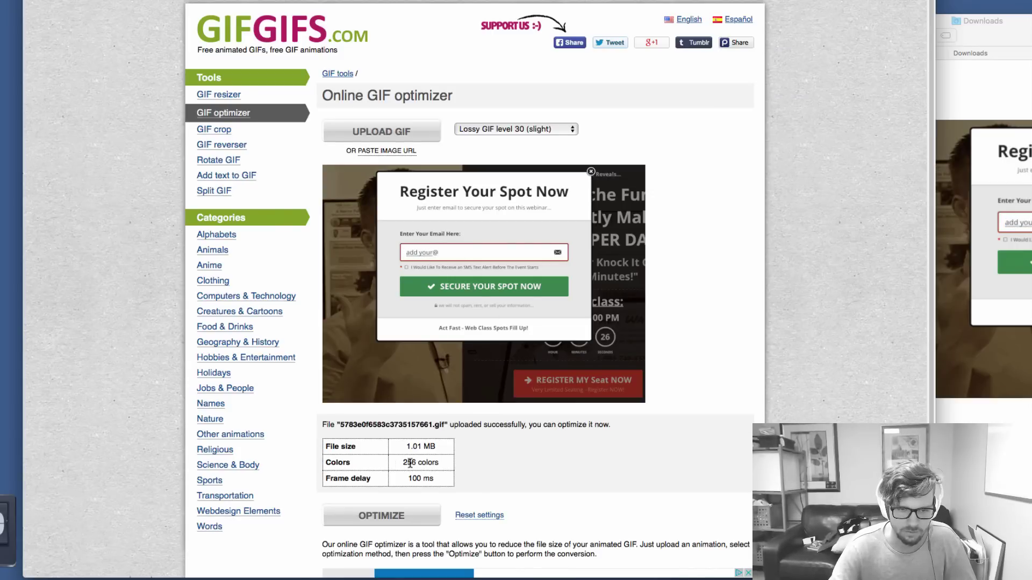
Optimize with 'Remove every 3rd frame', shrinking the GIF from 1036.7 KB to 465.2 KB
left_click(513, 131)
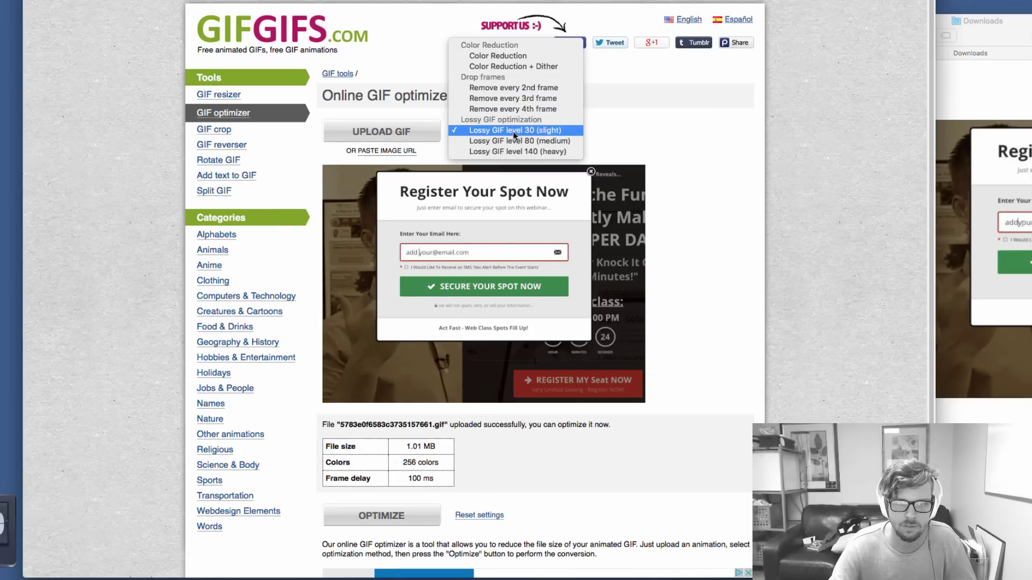
left_click(517, 99)
left_click(659, 131)
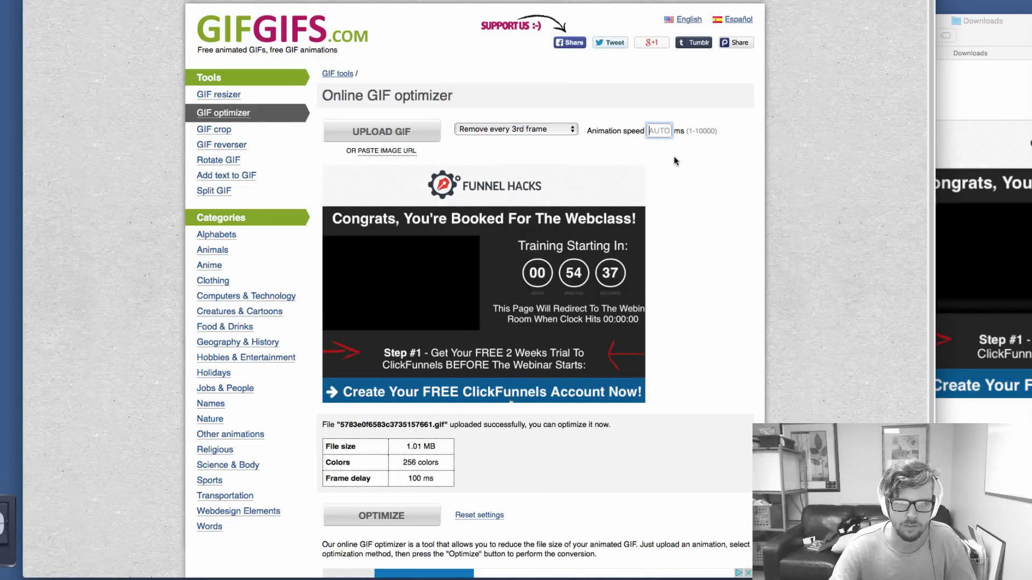
left_click(381, 516)
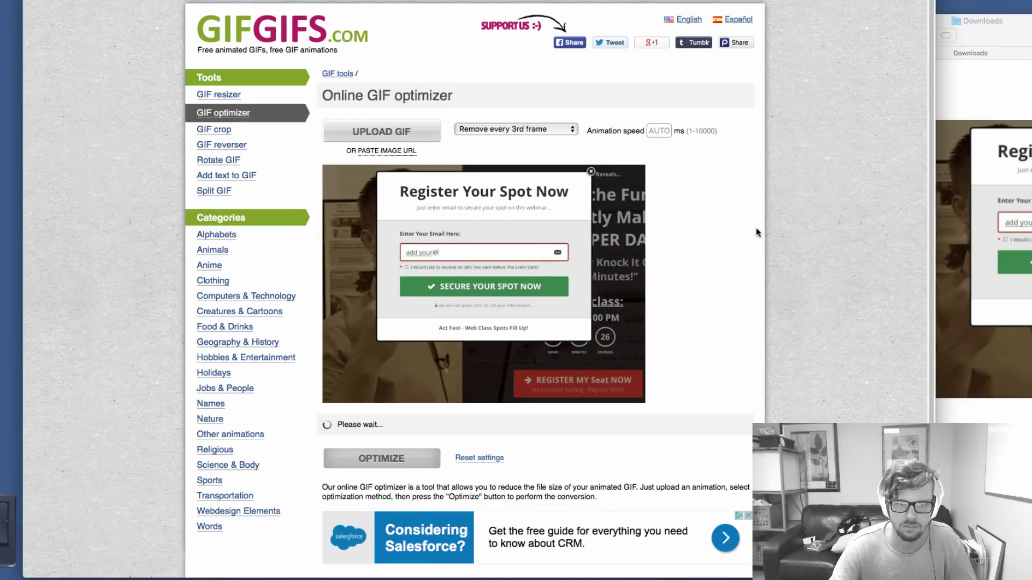
scroll(614, 464, "down", 5)
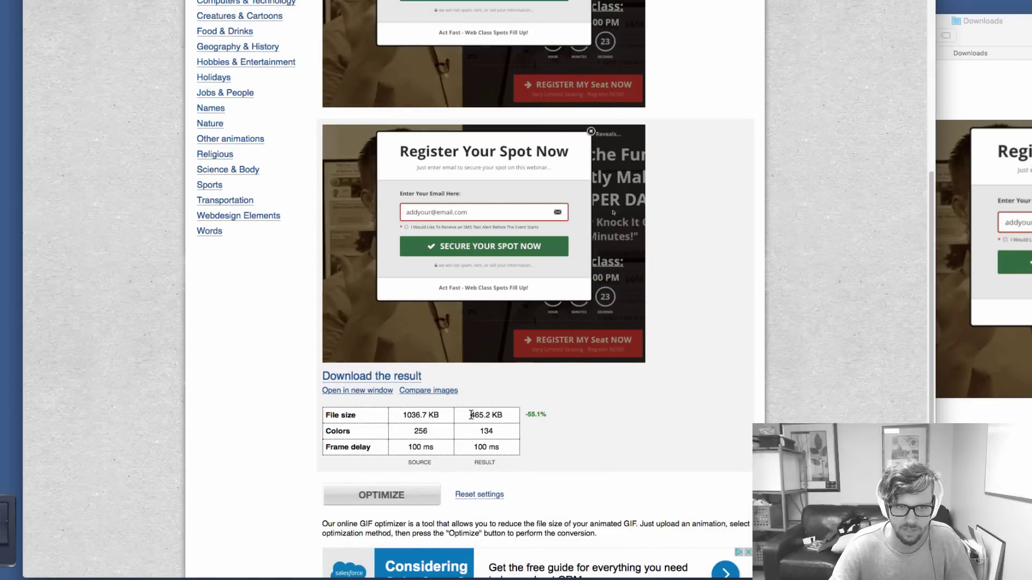
left_click_drag(468, 415, 503, 415)
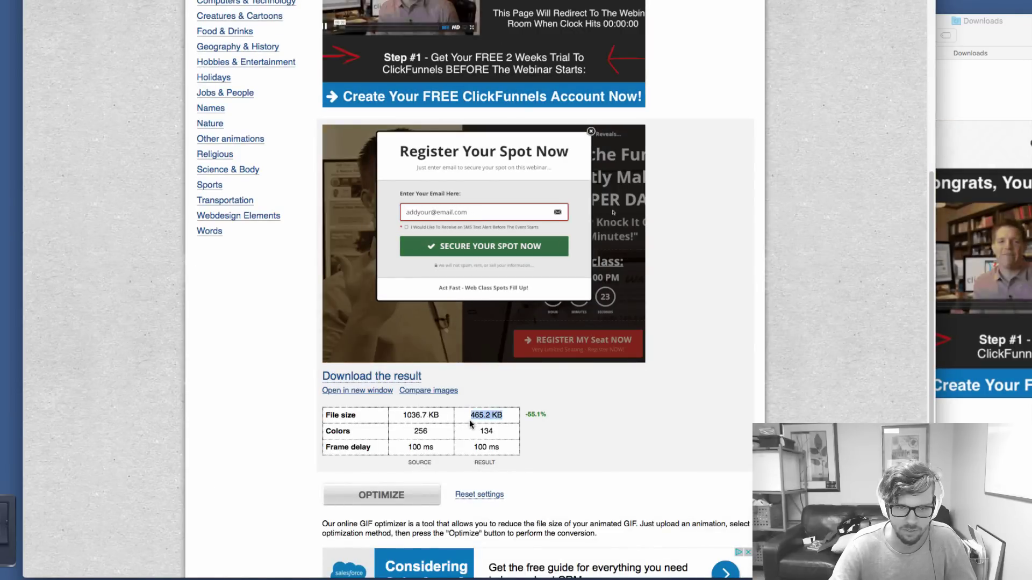
left_click(470, 385)
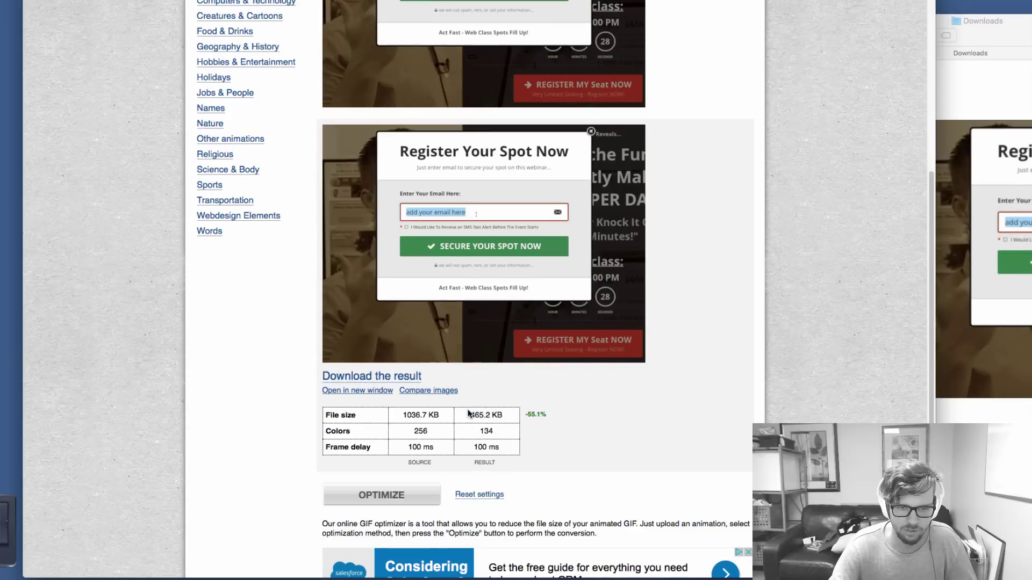
right_click(461, 243)
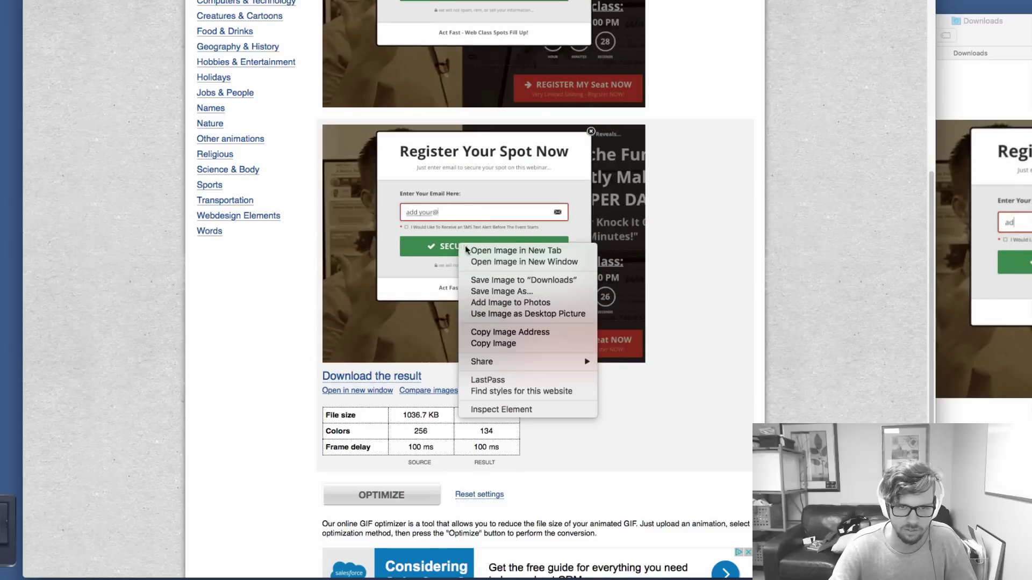
Save the optimized GIF into Downloads and select it there
left_click(489, 280)
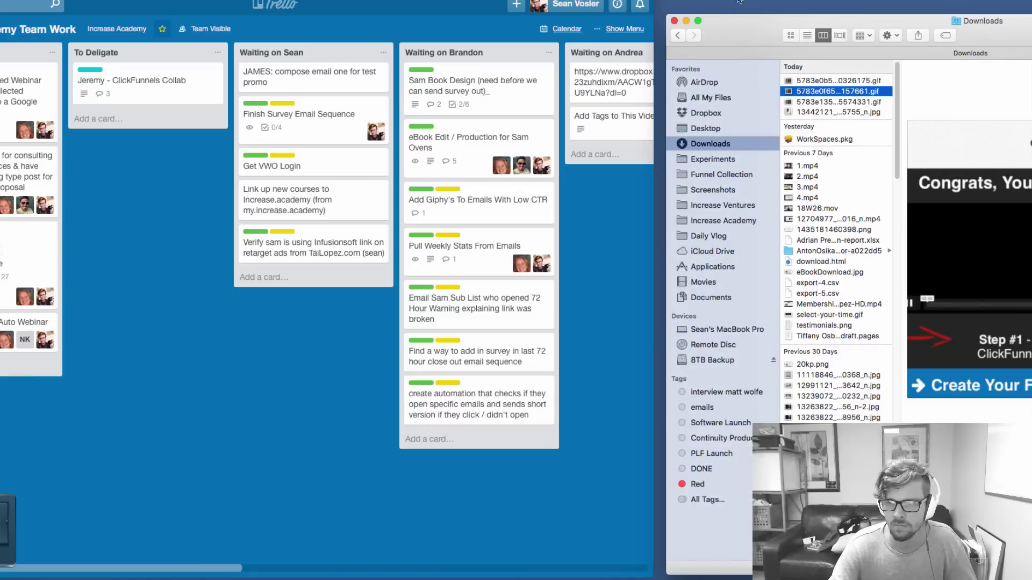
left_click(835, 82)
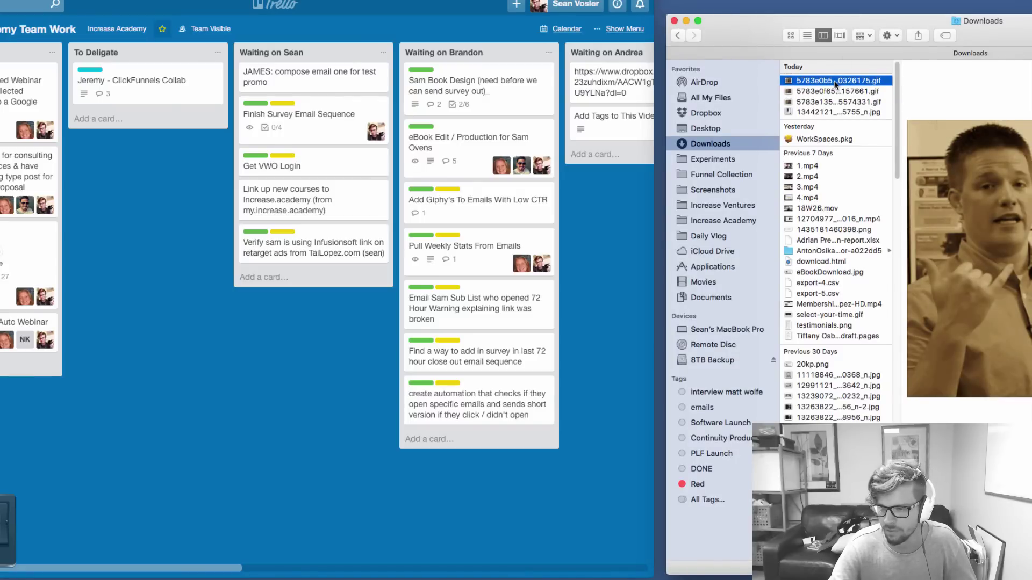
left_click(834, 101)
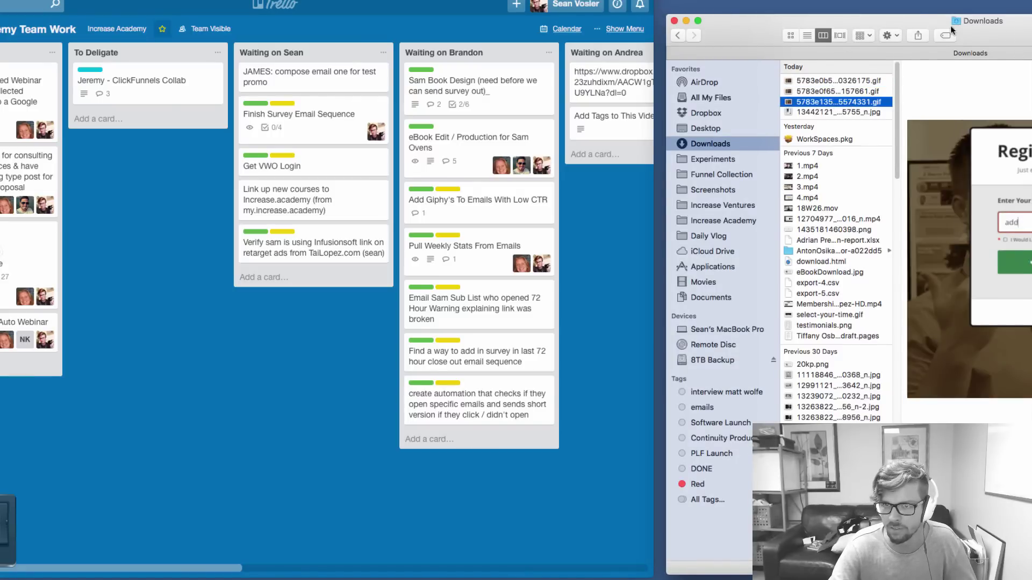
left_click_drag(1006, 36, 854, 5)
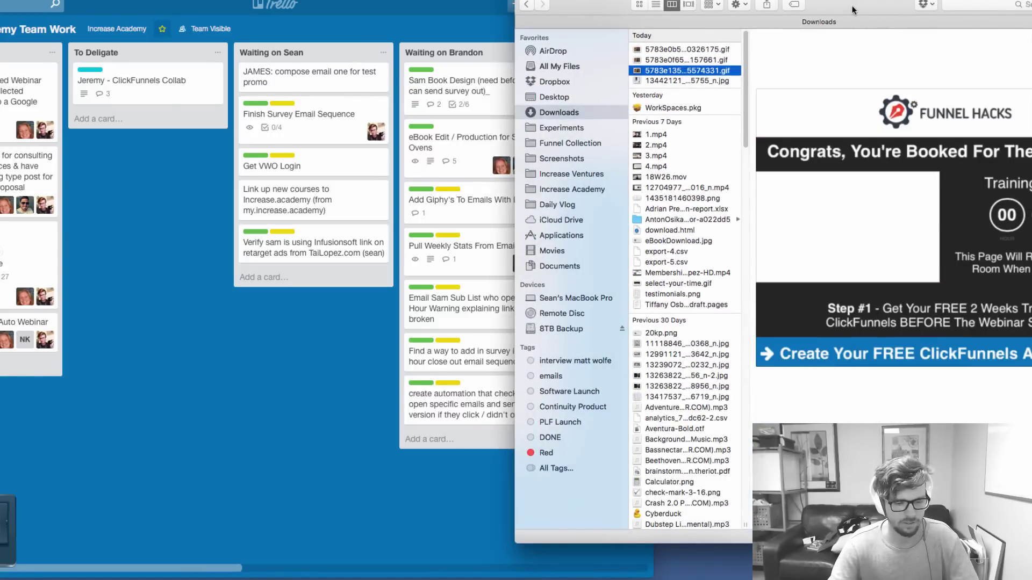
Browse in a new Finder window to Dropbox > Increase Academy > Increase Ventures > Tai Lopez > ClickFunnels Tai Lopez
key("super+n")
left_click(22, 73)
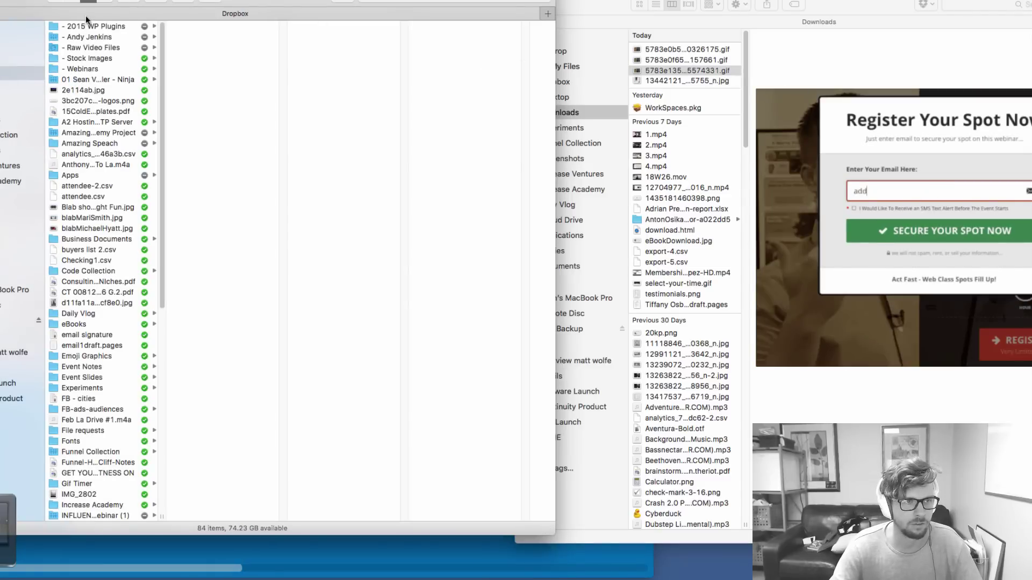
left_click(10, 181)
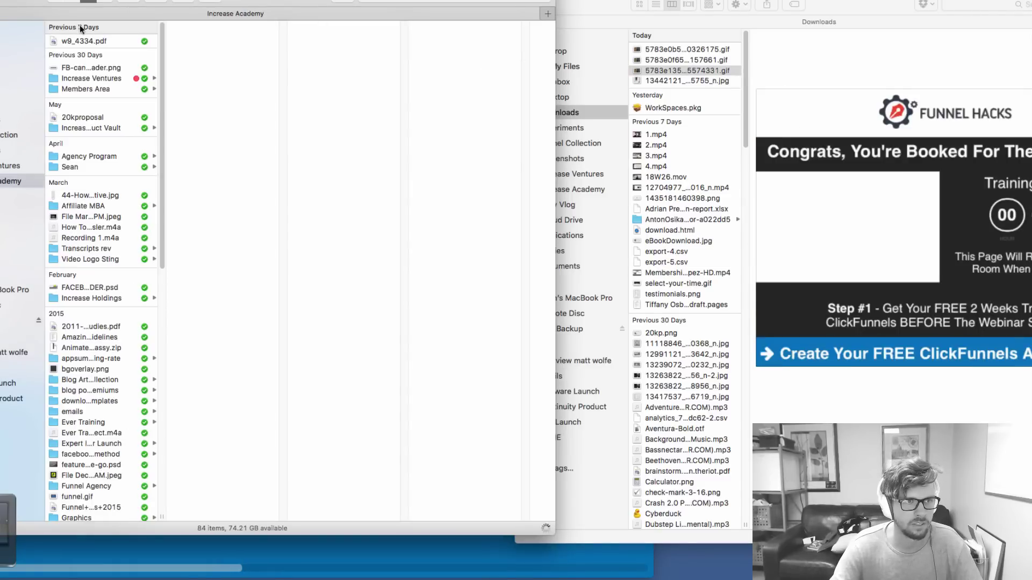
left_click(78, 80)
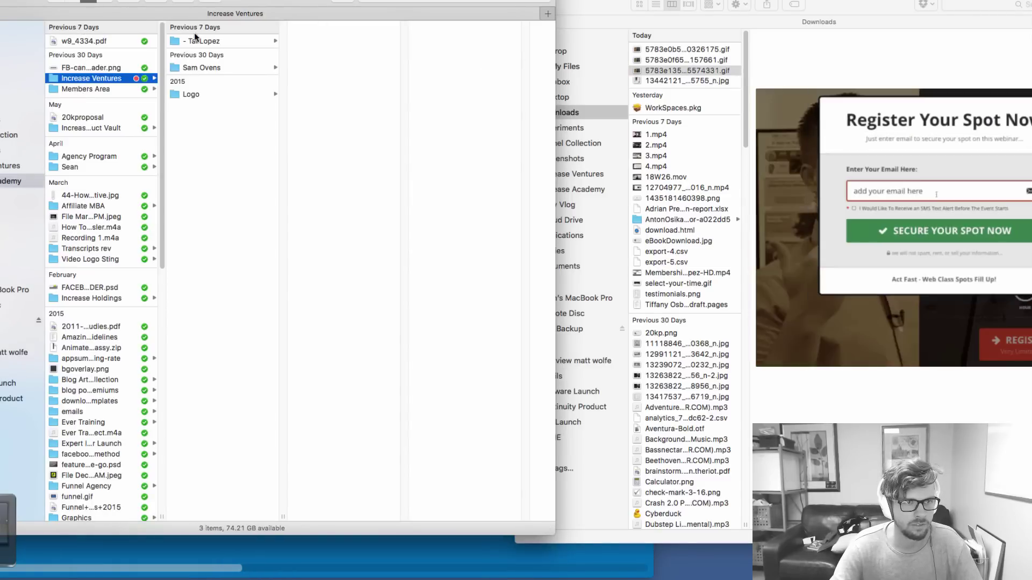
key("Right")
left_click(339, 63)
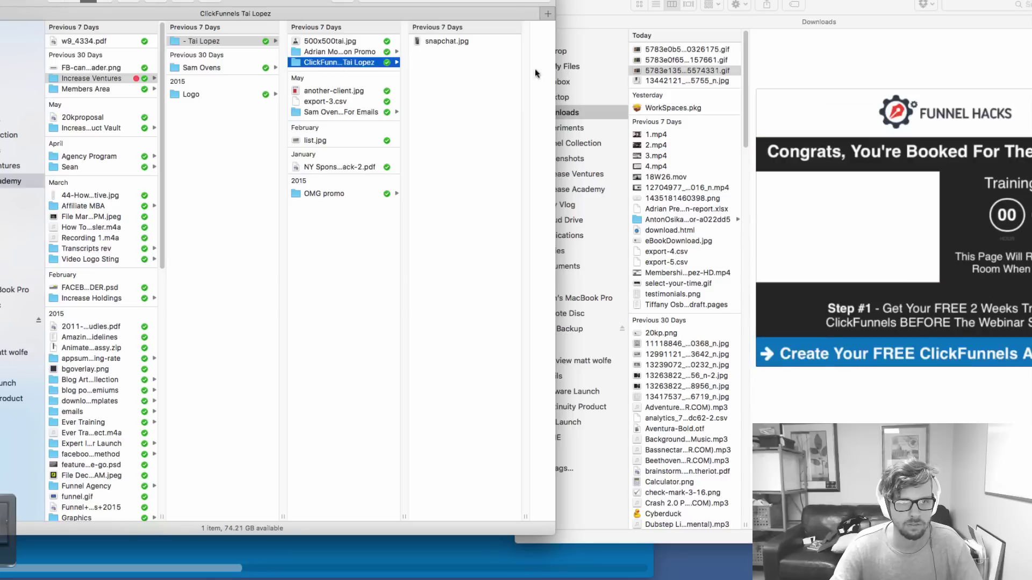
Move the optimized GIF into ClickFunnels Tai Lopez and rename it register-gif.gif
left_click_drag(670, 70, 452, 75)
key("Return")
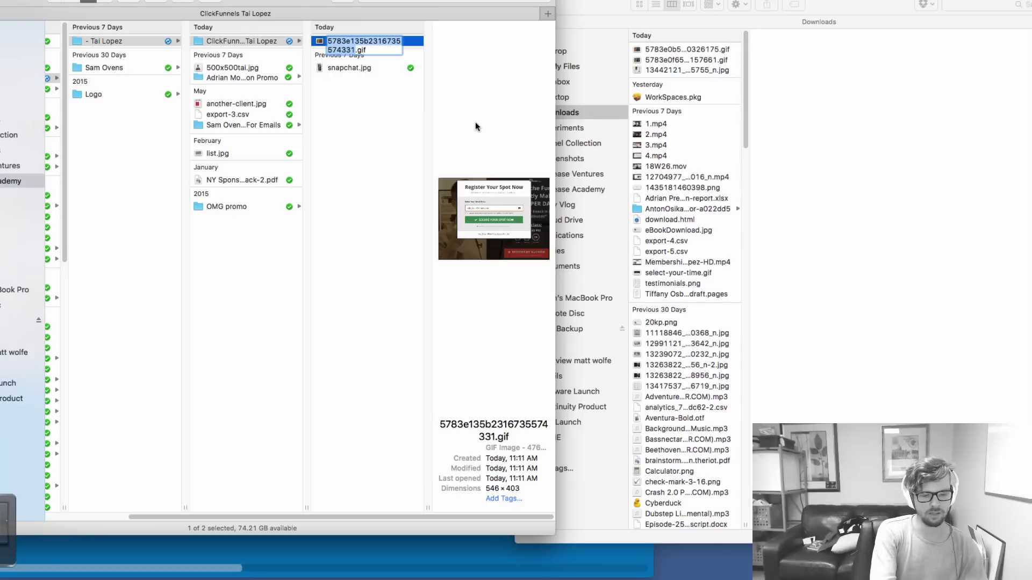
type("register-gif")
key("Return")
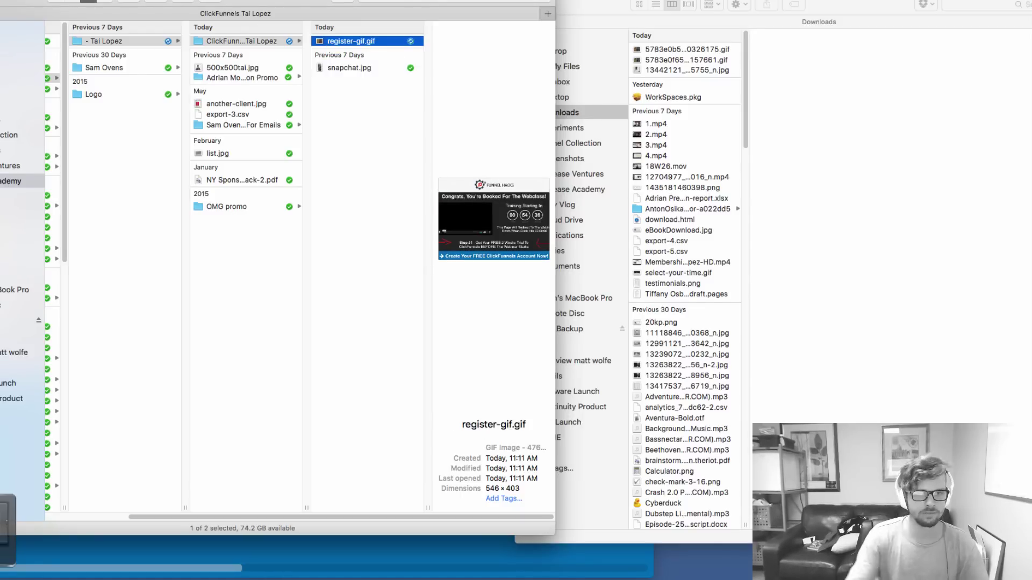
key("super+m")
Open the Workflowy outline at INCREASE VENTURES > TAI LOPEZ PROMOTIONS
key("super+h")
key("super+Tab")
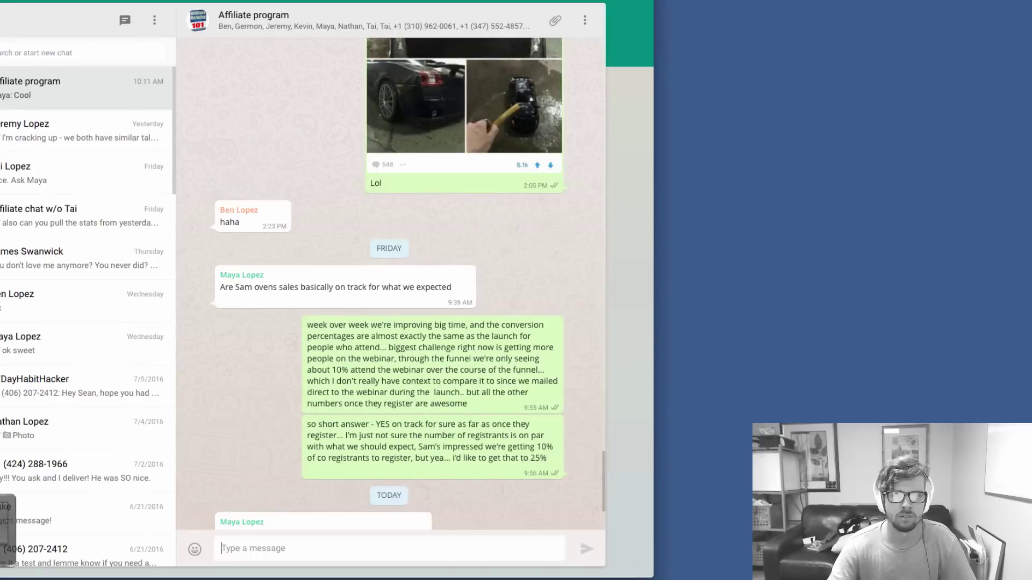
key("super+h")
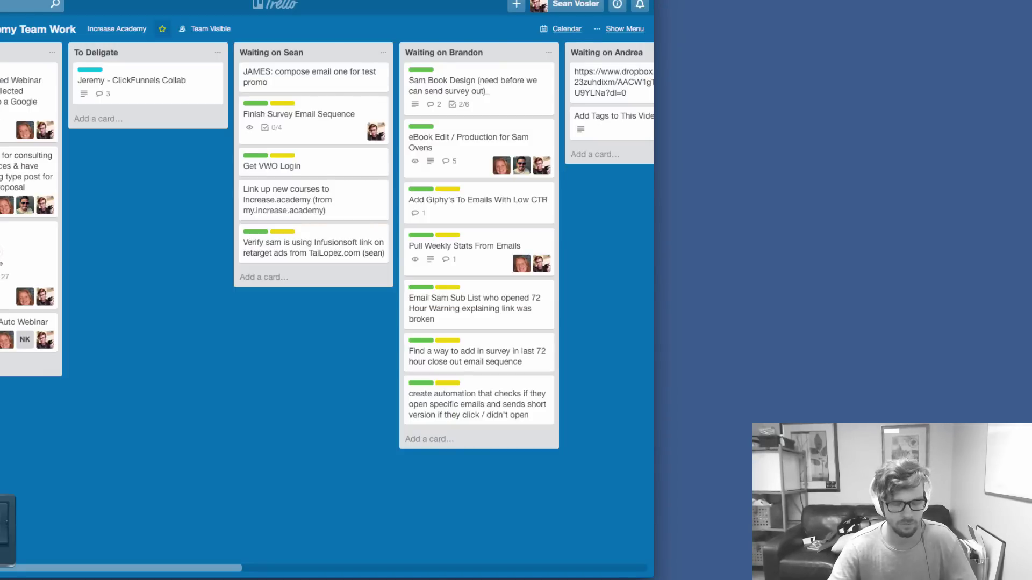
key("super+h")
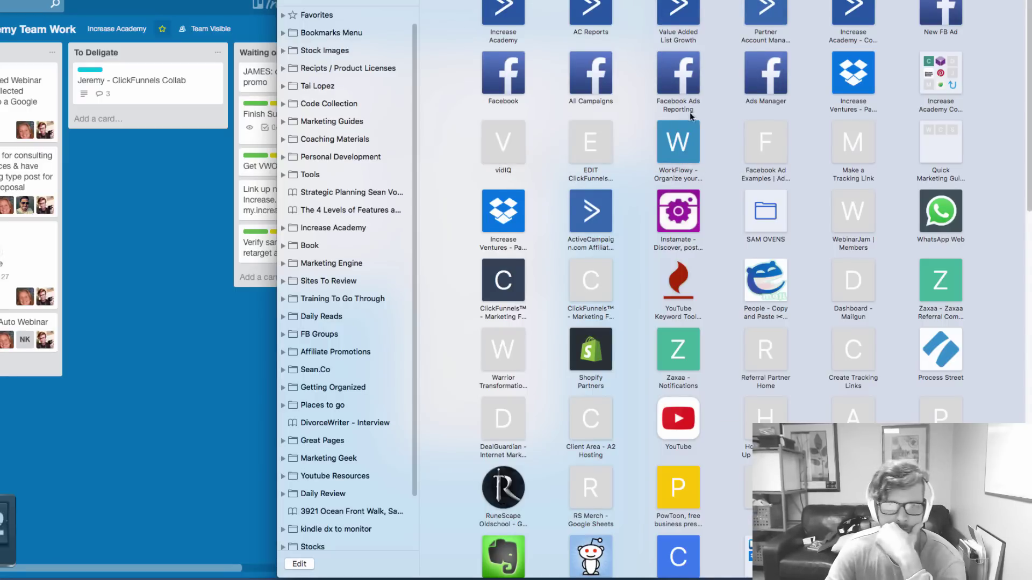
left_click(689, 112)
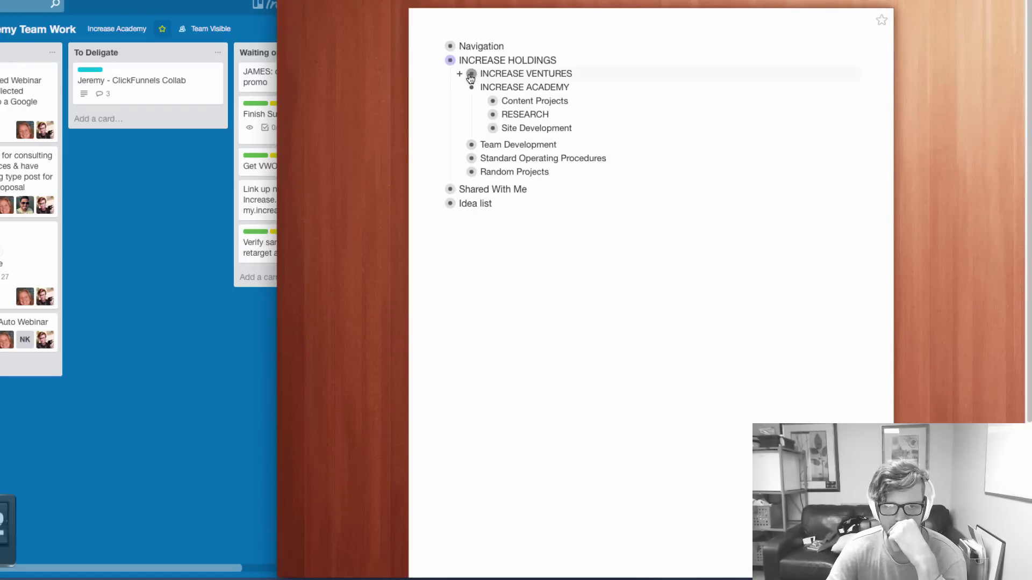
left_click(471, 75)
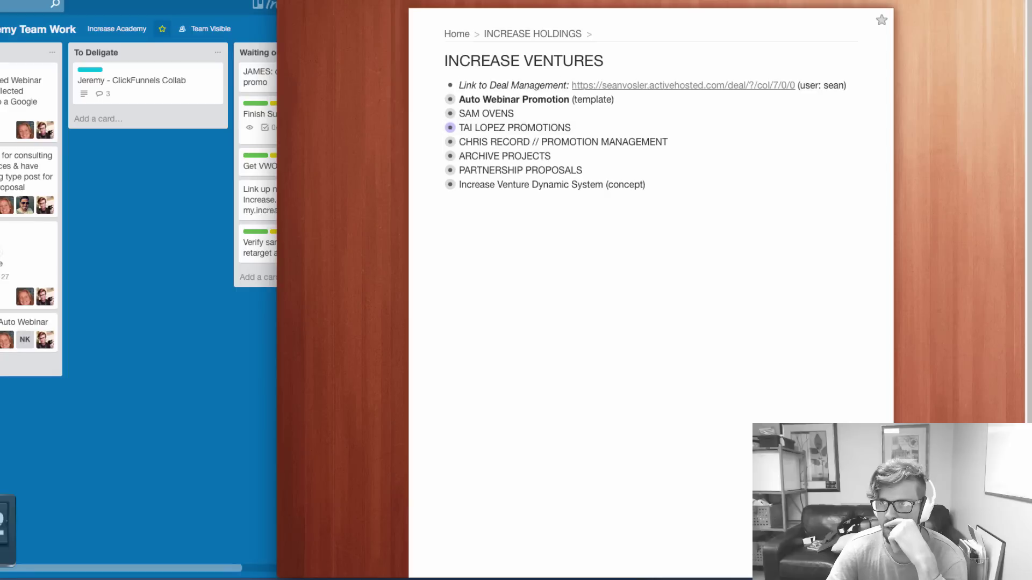
left_click(450, 127)
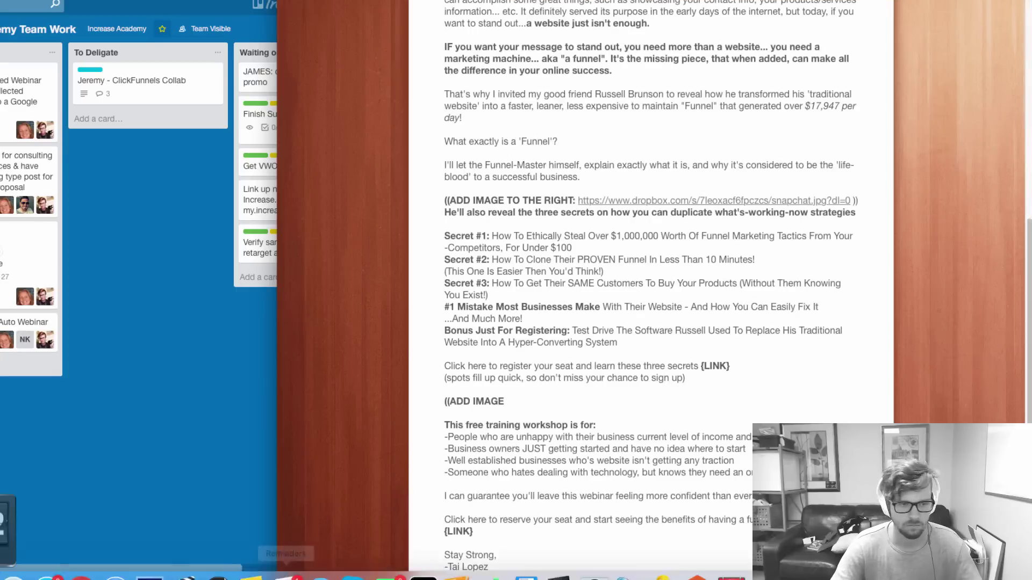
Paste register-gif.gif's Dropbox link after ADD IMAGE in the outline and open the link
left_click(3, 559)
right_click(350, 41)
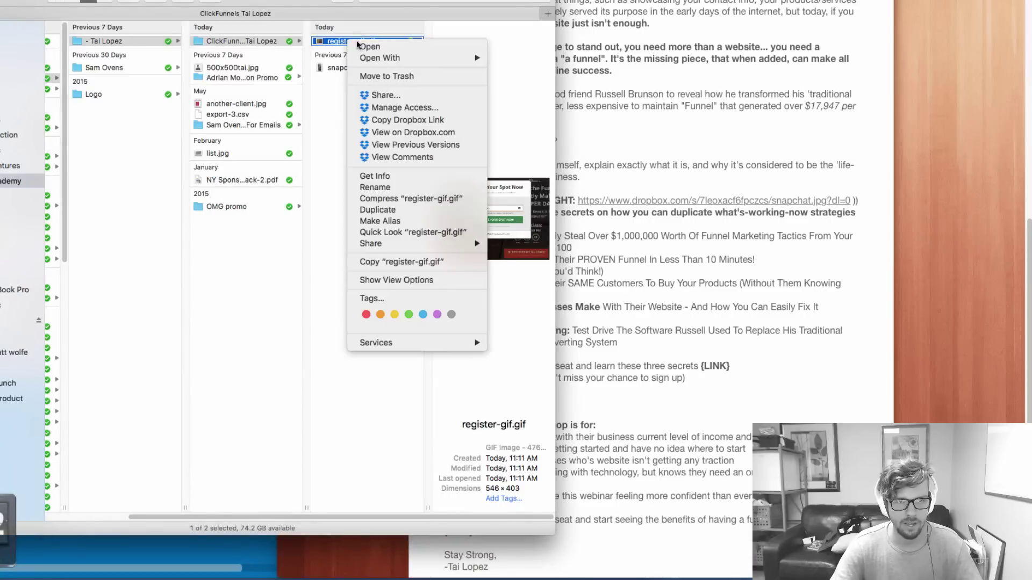
left_click(398, 118)
left_click(520, 427)
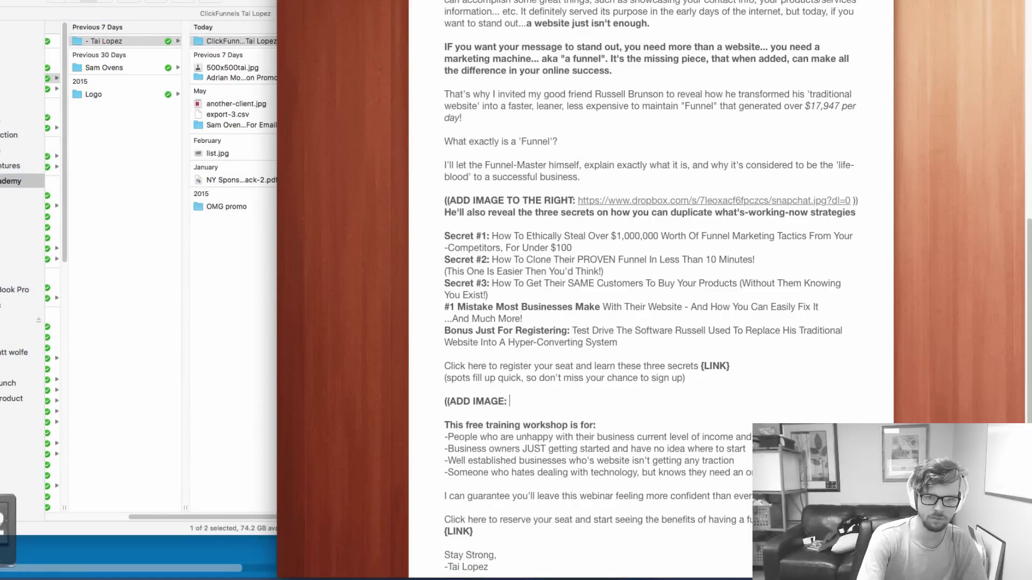
type(":")
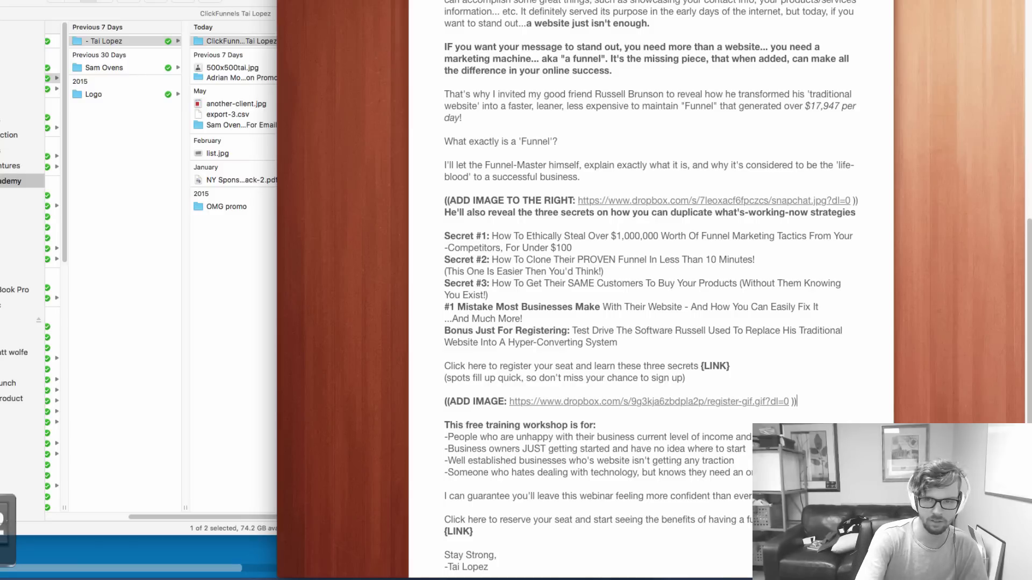
left_click(557, 407)
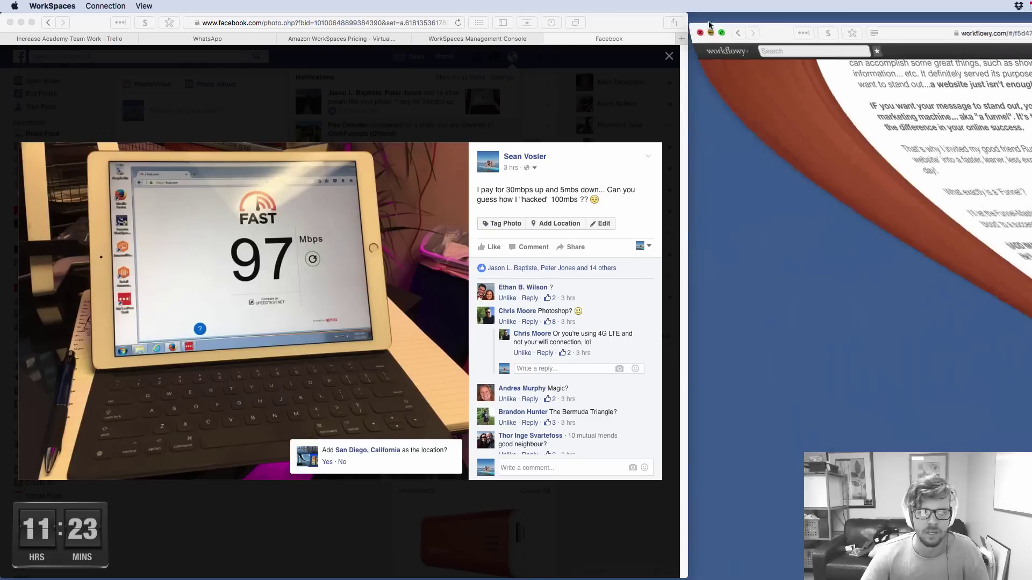
Widen Safari to the screen edge and scroll through the 97 Mbps speed-test photo's comments
left_click_drag(693, 25, 1028, 30)
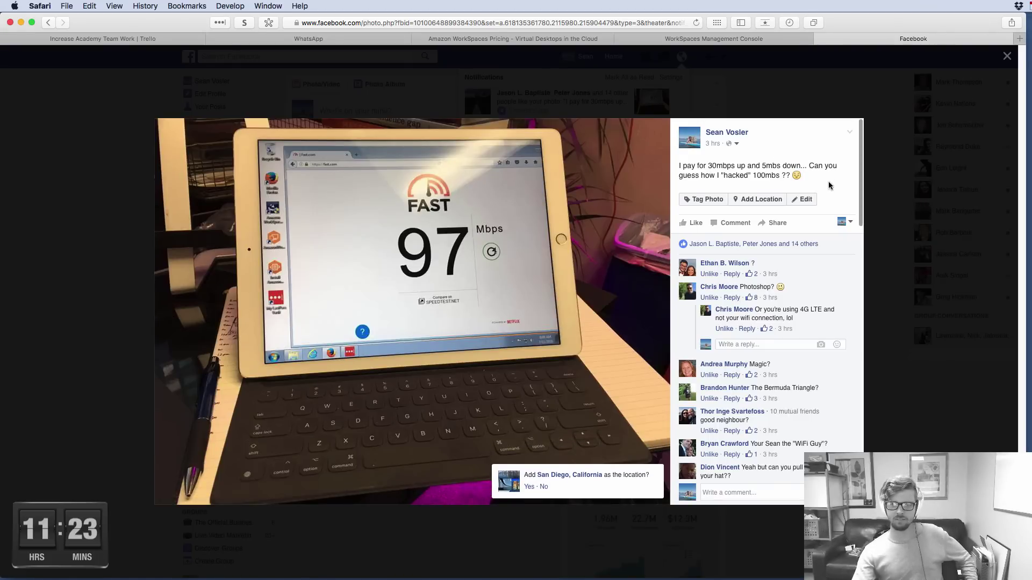
scroll(825, 272, "down", 8)
scroll(804, 301, "up", 4)
scroll(805, 301, "up", 5)
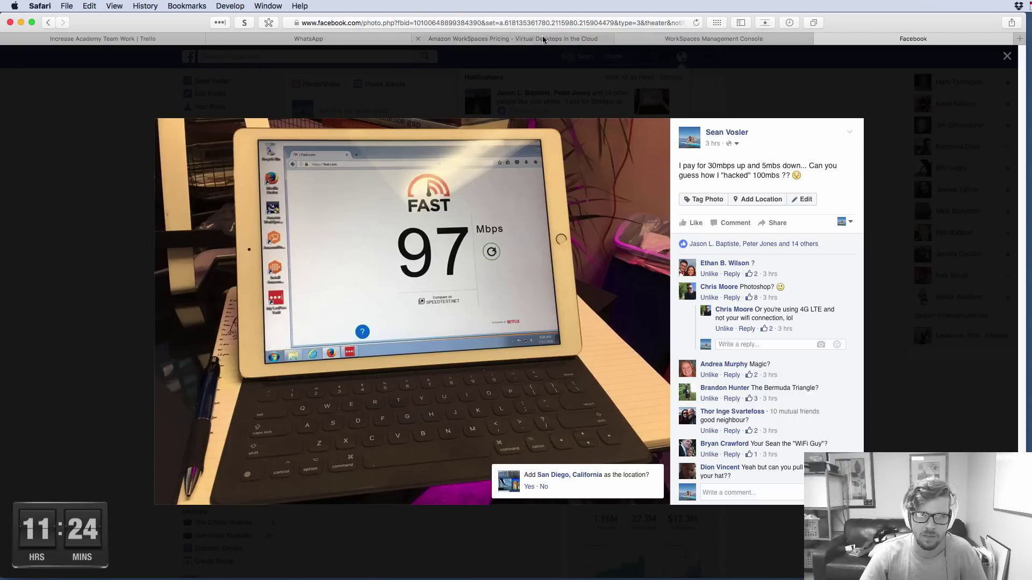
left_click(544, 39)
scroll(509, 273, "up", 5)
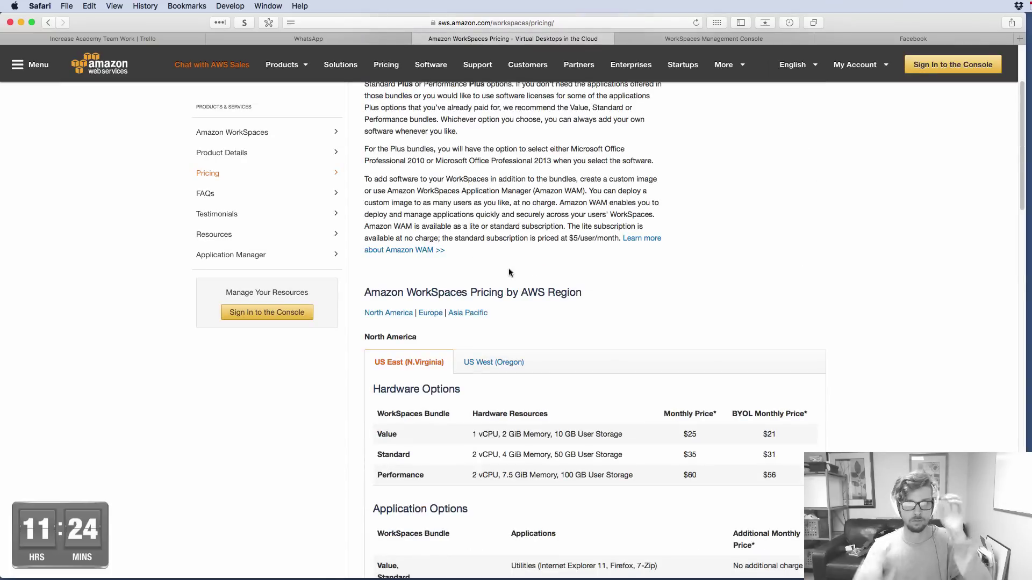
scroll(509, 272, "up", 3)
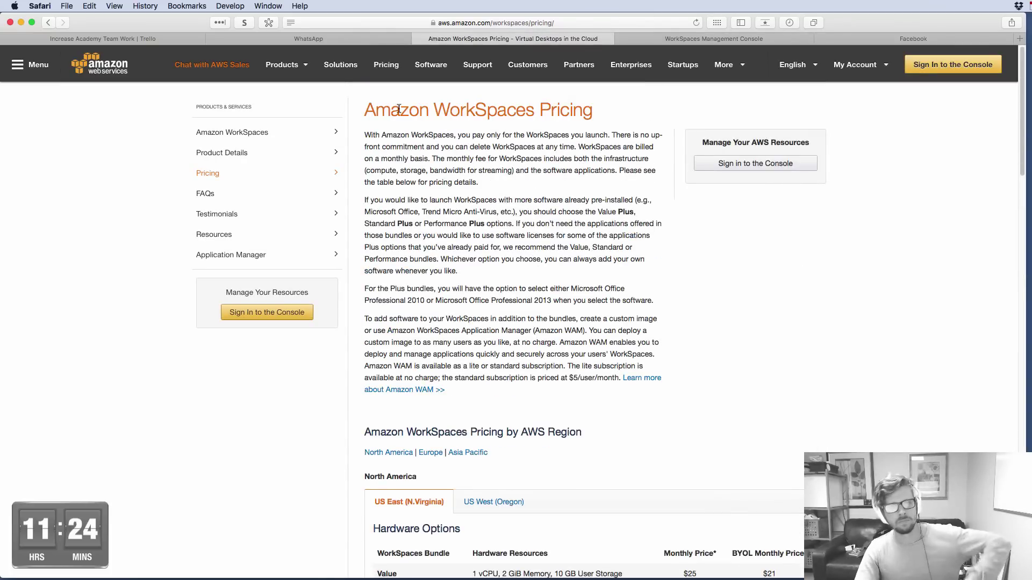
scroll(576, 236, "down", 5)
left_click_drag(704, 284, 665, 281)
left_click(510, 314)
left_click_drag(456, 292, 569, 284)
left_click(500, 286)
left_click_drag(623, 285, 460, 288)
left_click(553, 284)
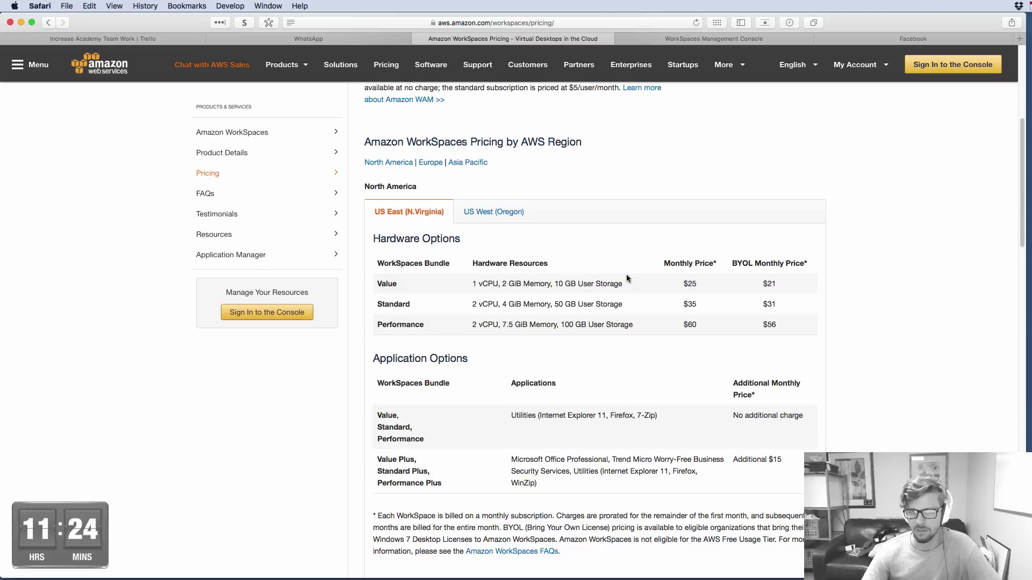
left_click(753, 39)
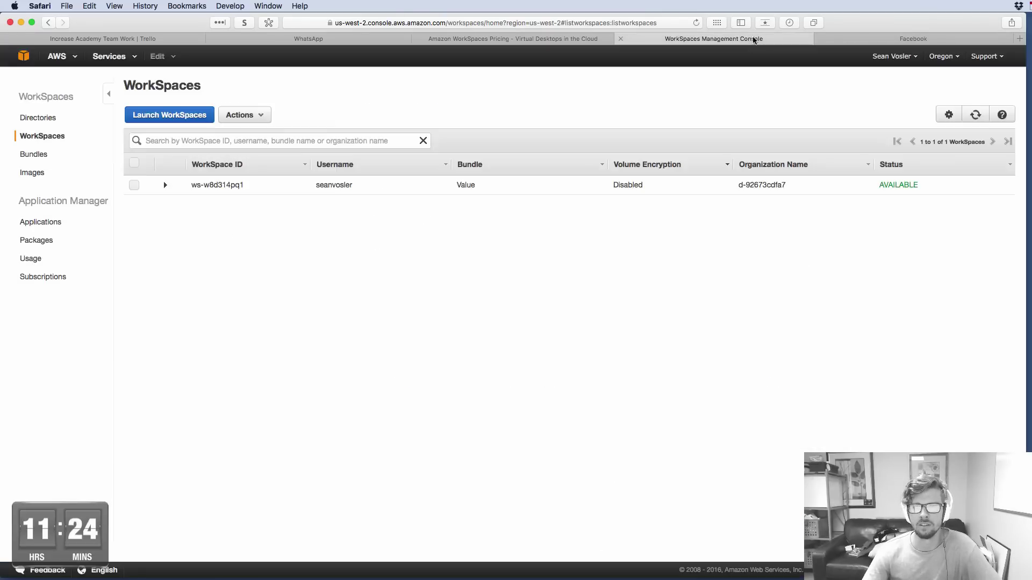
left_click(909, 38)
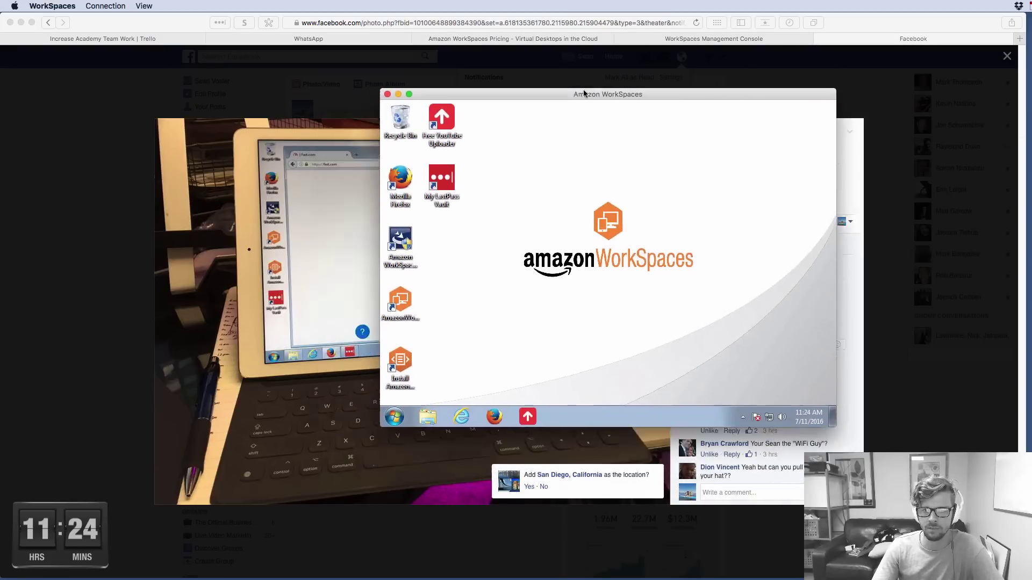
Bring the WorkSpaces remote desktop over Facebook, enlarge and position it, and launch Firefox inside
left_click_drag(575, 90, 766, 56)
left_click_drag(570, 52, 298, 17)
left_click_drag(375, 27, 337, 102)
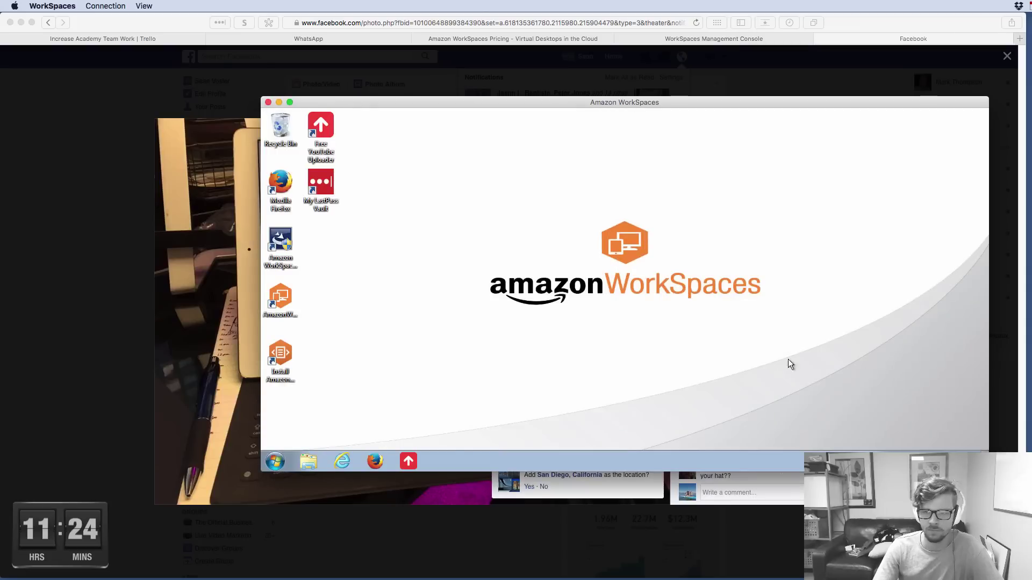
left_click_drag(646, 102, 683, 80)
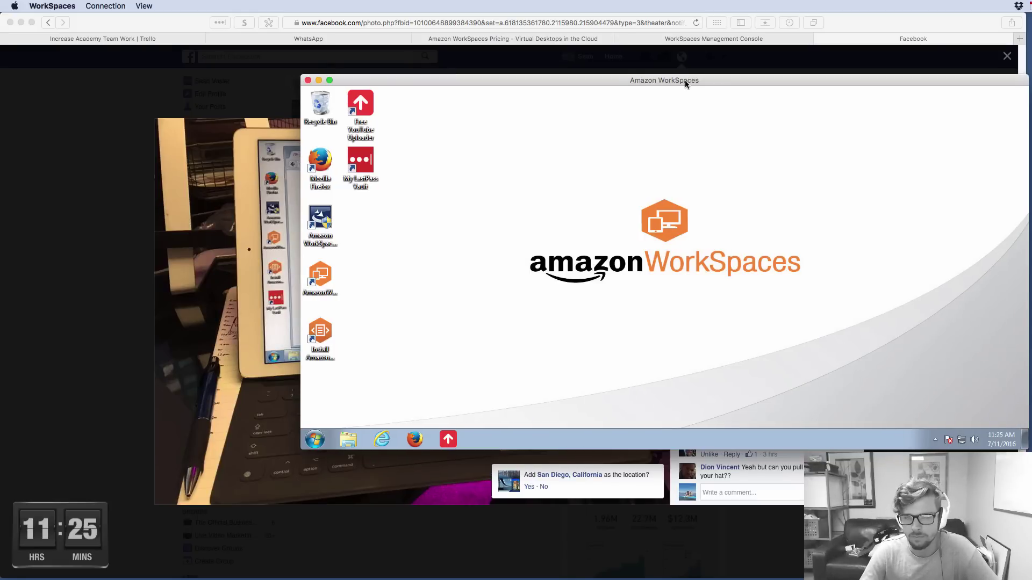
left_click_drag(684, 80, 682, 91)
left_click(416, 447)
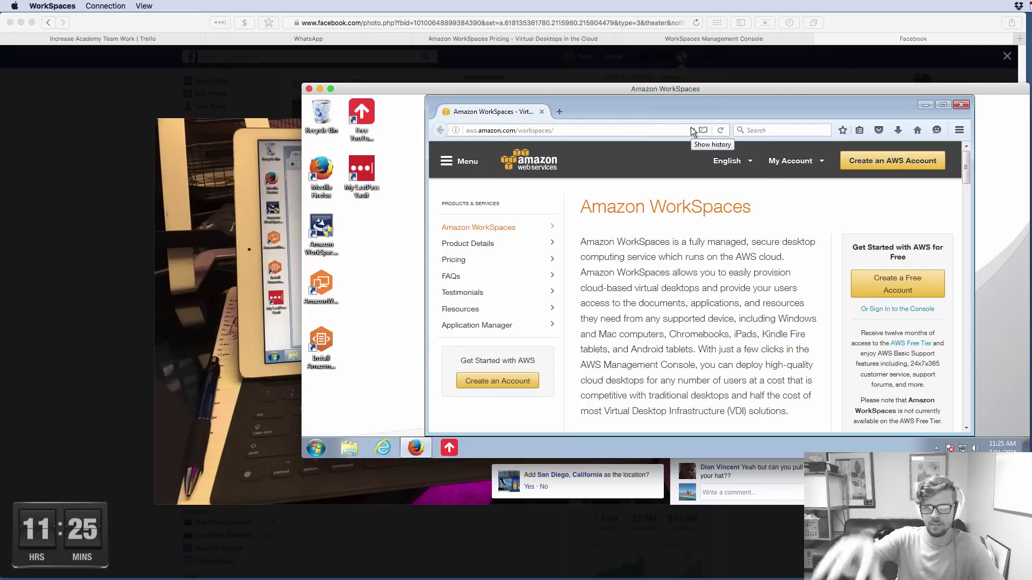
Load fast.com from Firefox's recent sites and check the 140 Mbps result
left_click(692, 129)
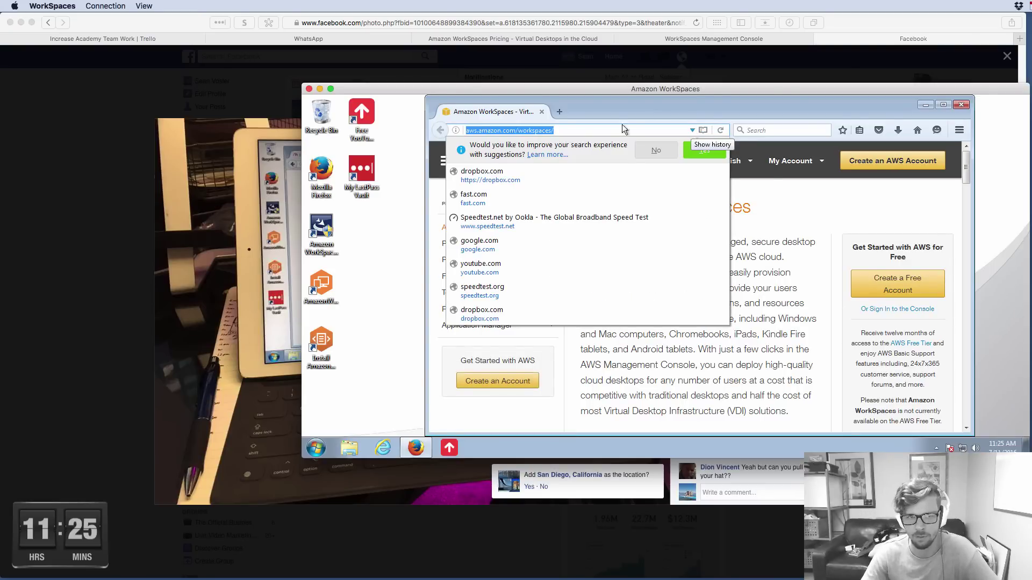
left_click(480, 200)
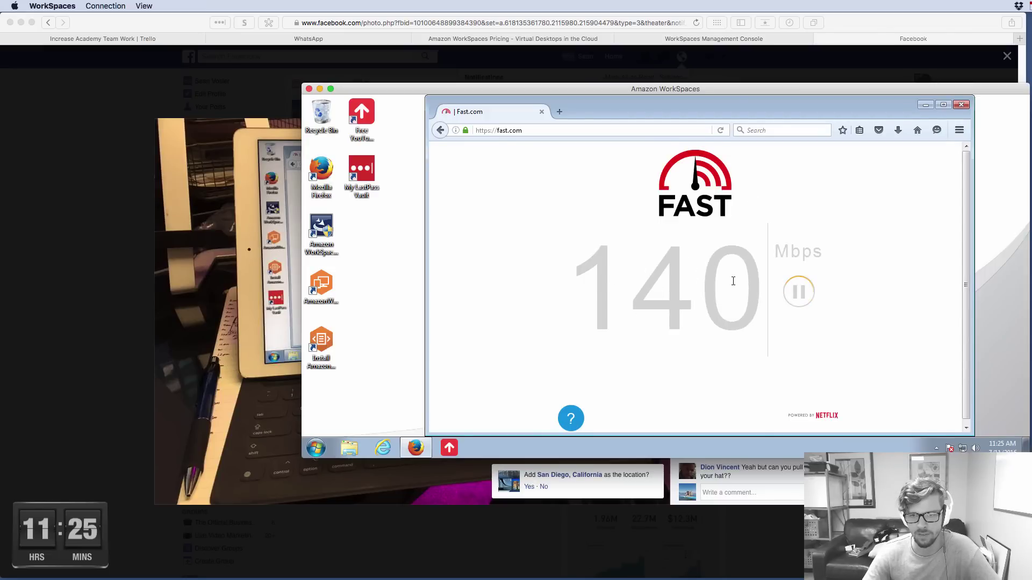
left_click_drag(570, 322, 763, 323)
left_click(699, 328)
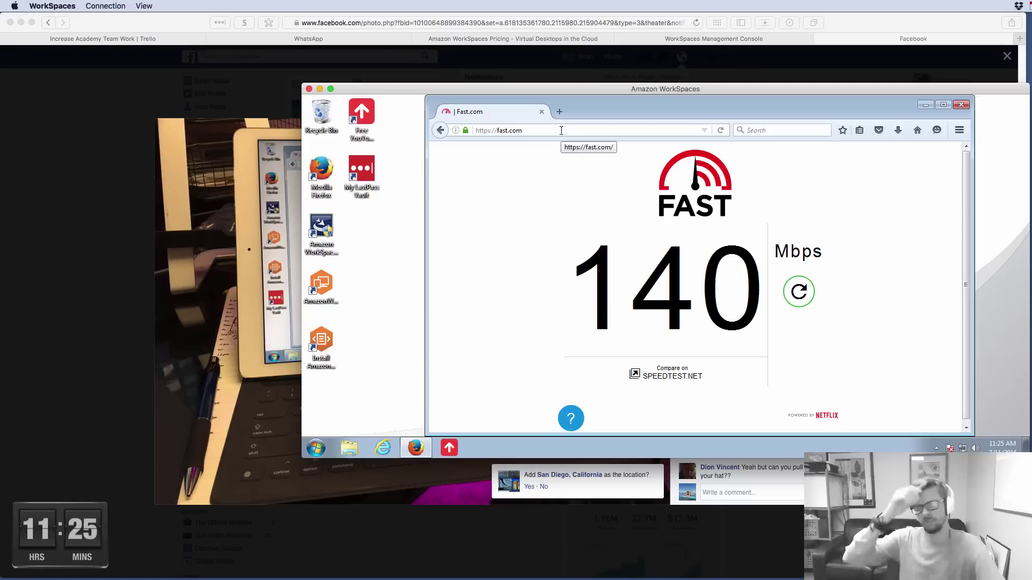
double_click(581, 237)
left_click(821, 320)
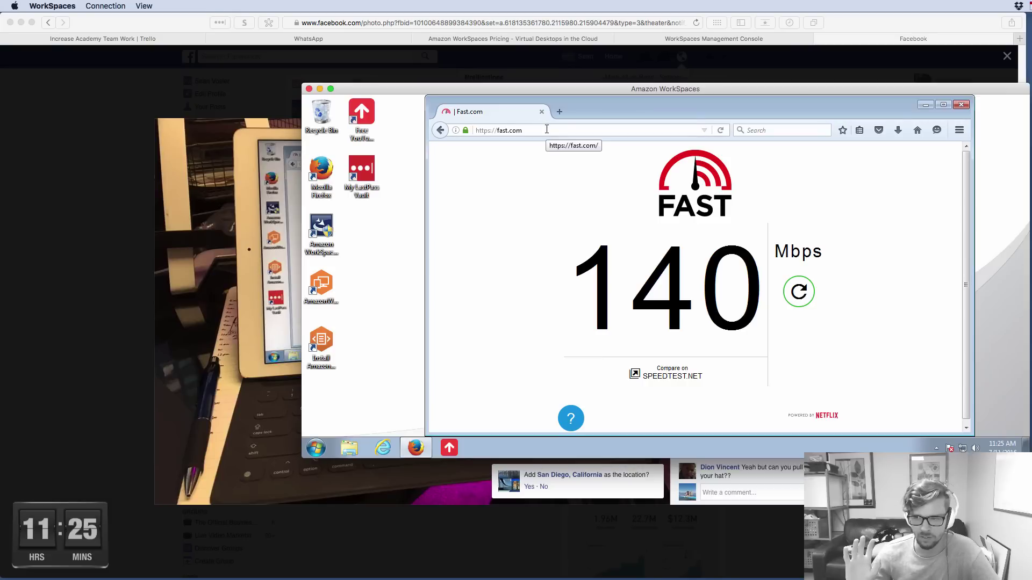
Select the Free YouTube Uploader shortcut on the remote desktop
left_click(376, 121)
left_click(348, 188)
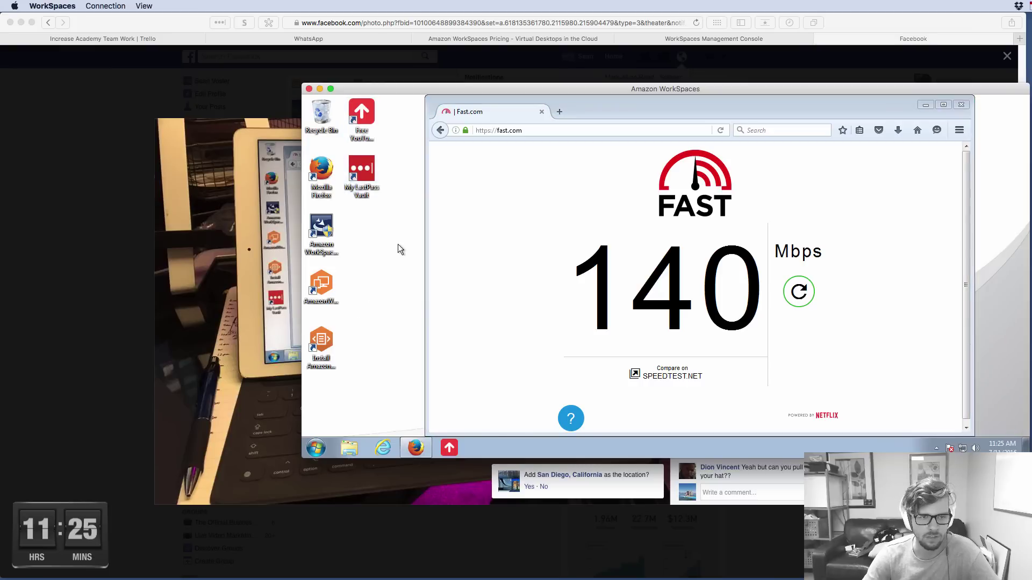
left_click(524, 113)
left_click(372, 122)
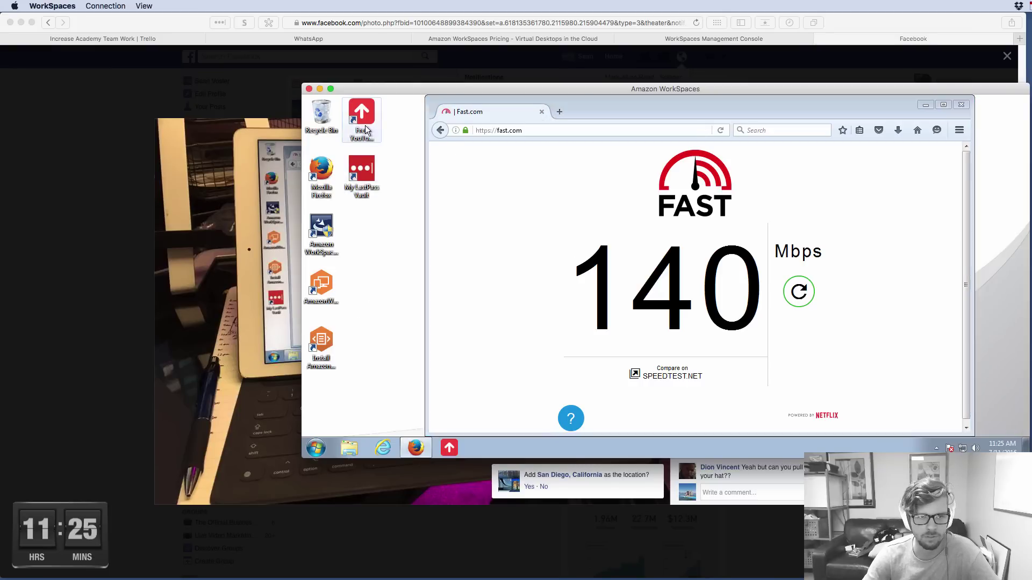
left_click(569, 132)
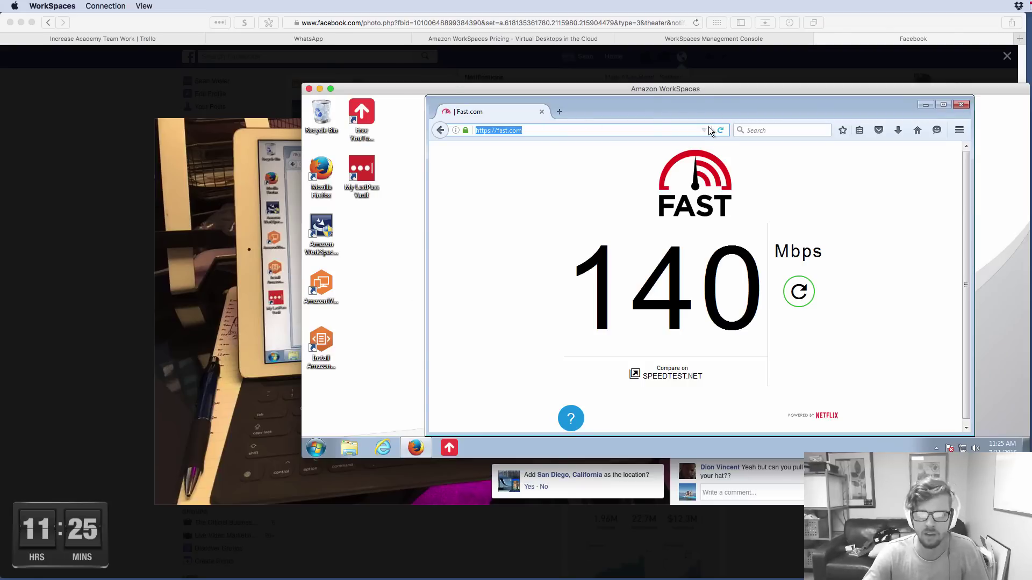
left_click(361, 139)
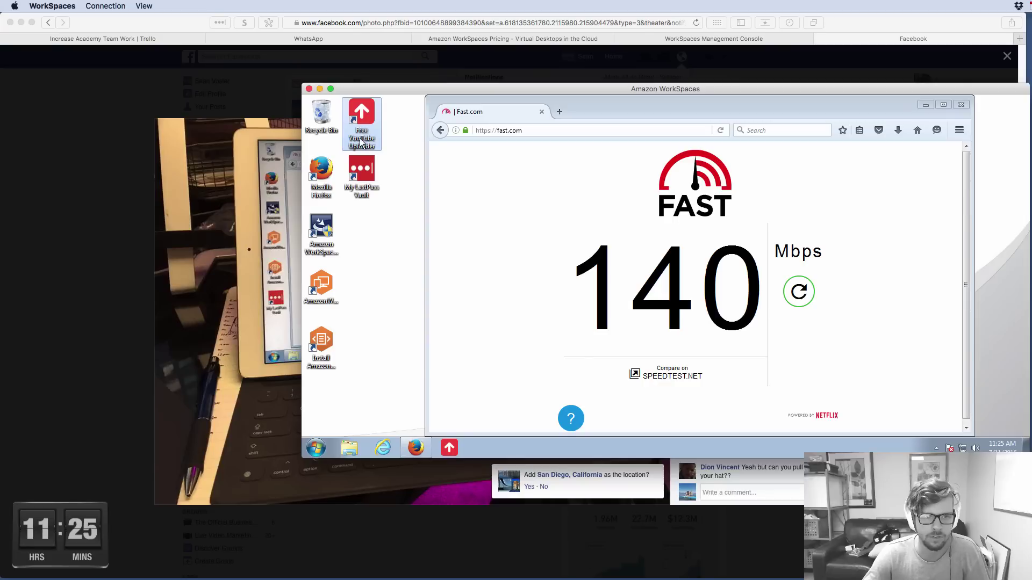
Launch Free YouTube Uploader, review its Uploads > History, and move it left behind Firefox
double_click(361, 141)
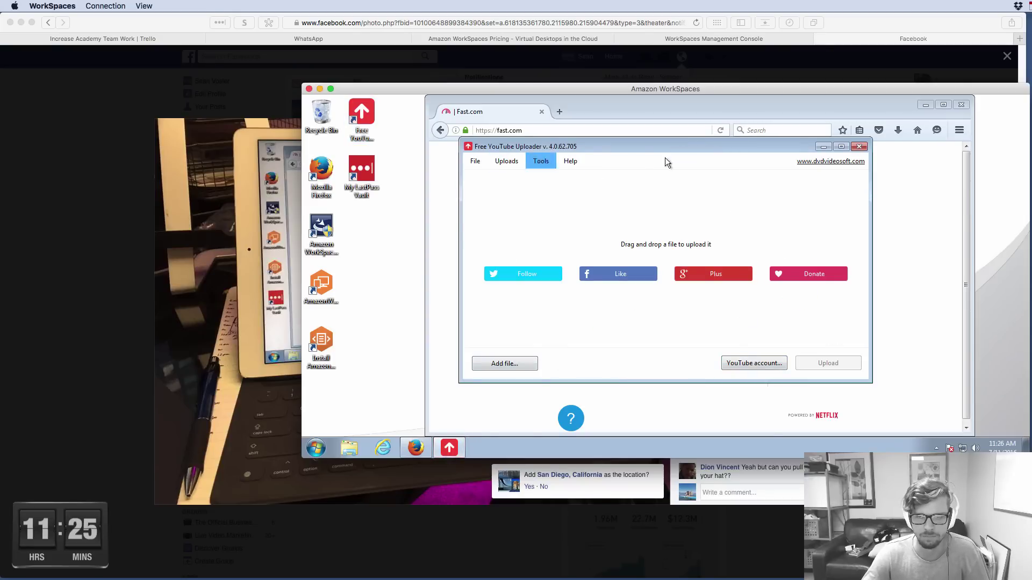
left_click(541, 163)
mouse_move(507, 162)
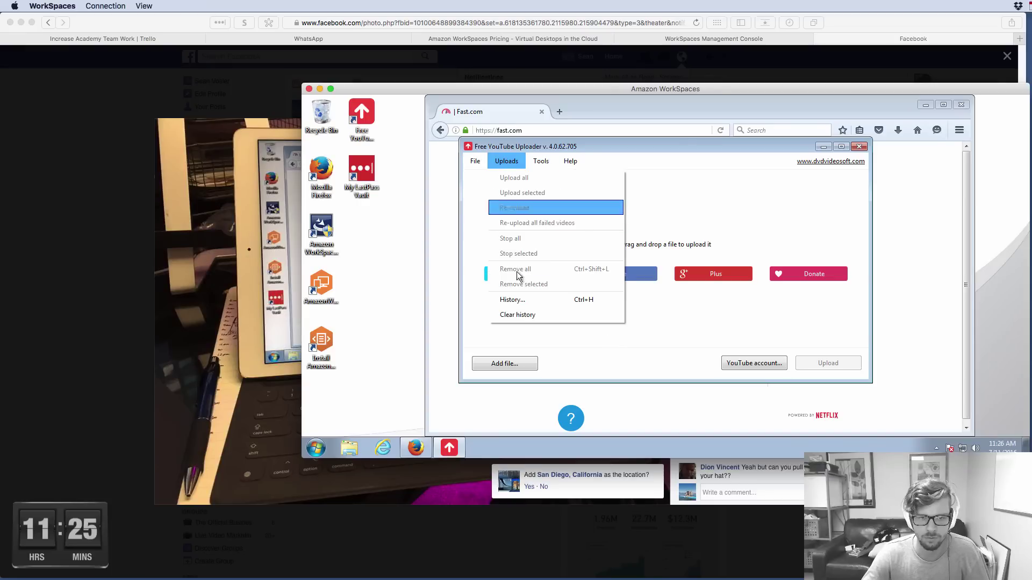
left_click(521, 299)
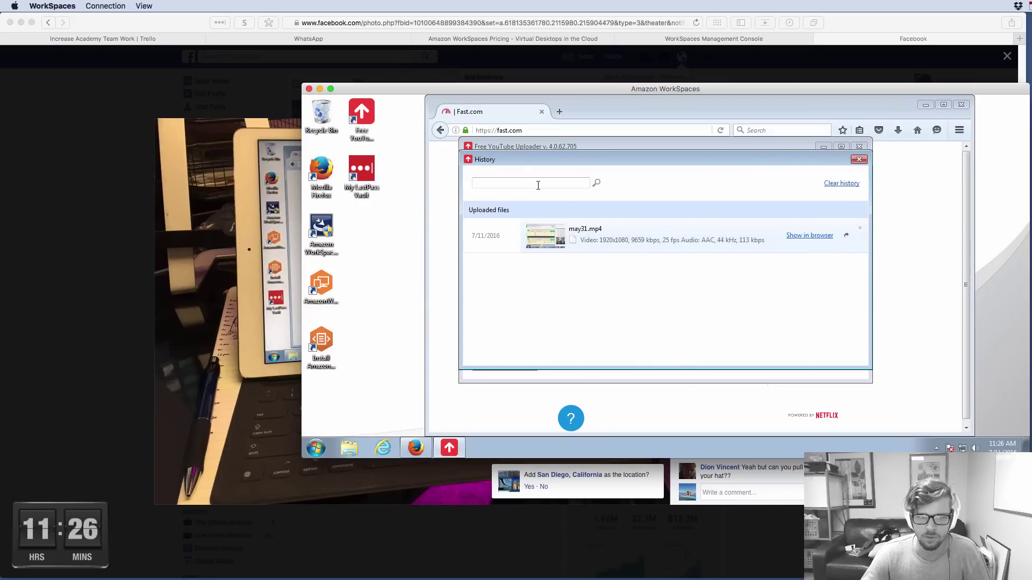
left_click(859, 160)
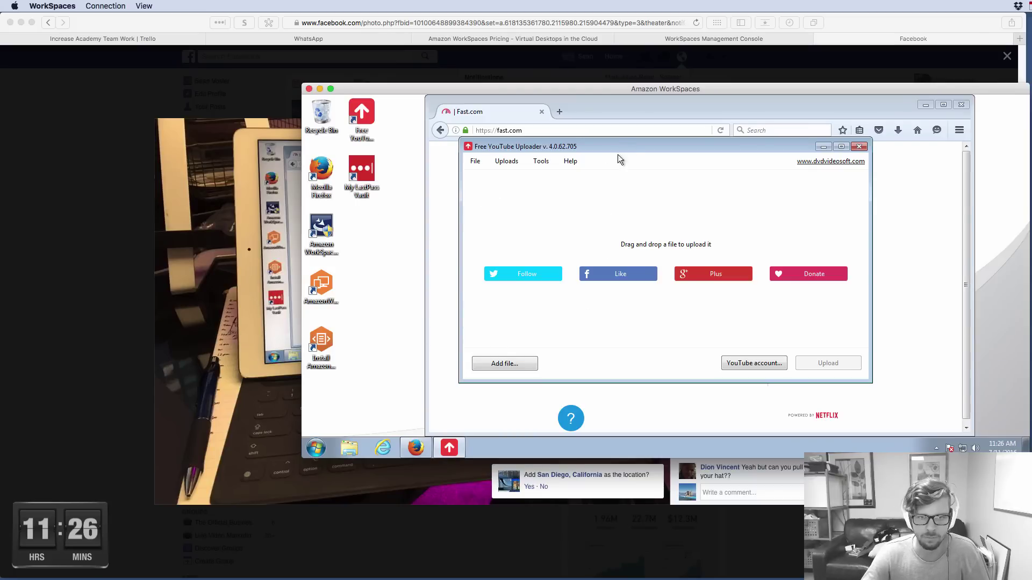
left_click_drag(626, 147, 510, 171)
left_click(640, 152)
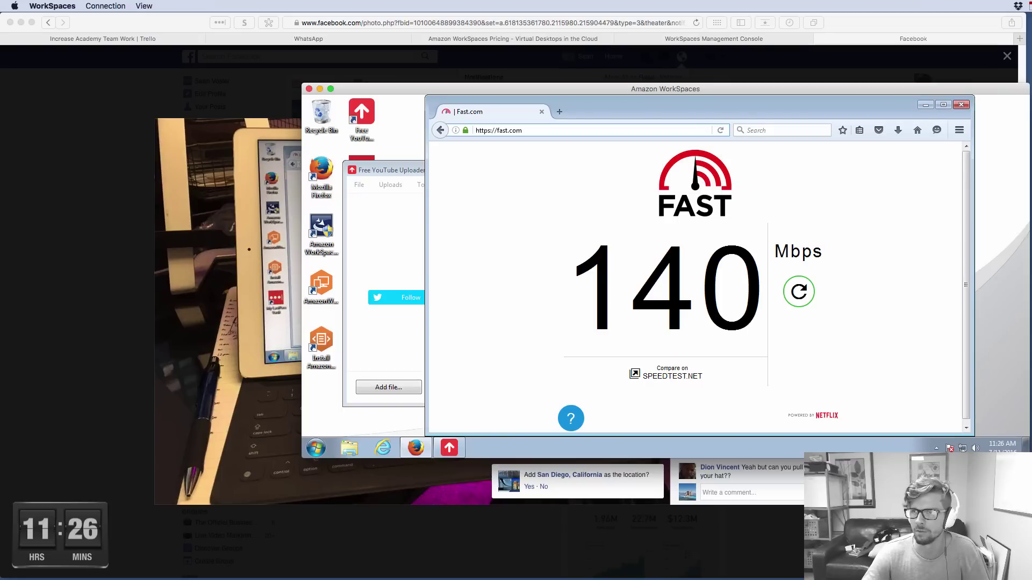
Download June 1st.mp4 from Dropbox's Daily Vlog folder, choosing Save File
key("alt+Left")
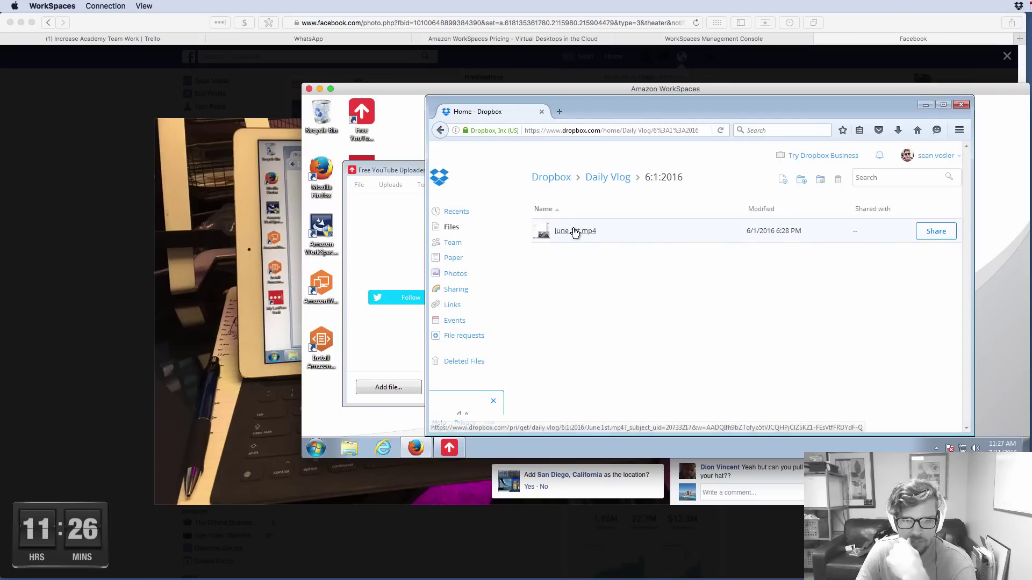
left_click(574, 233)
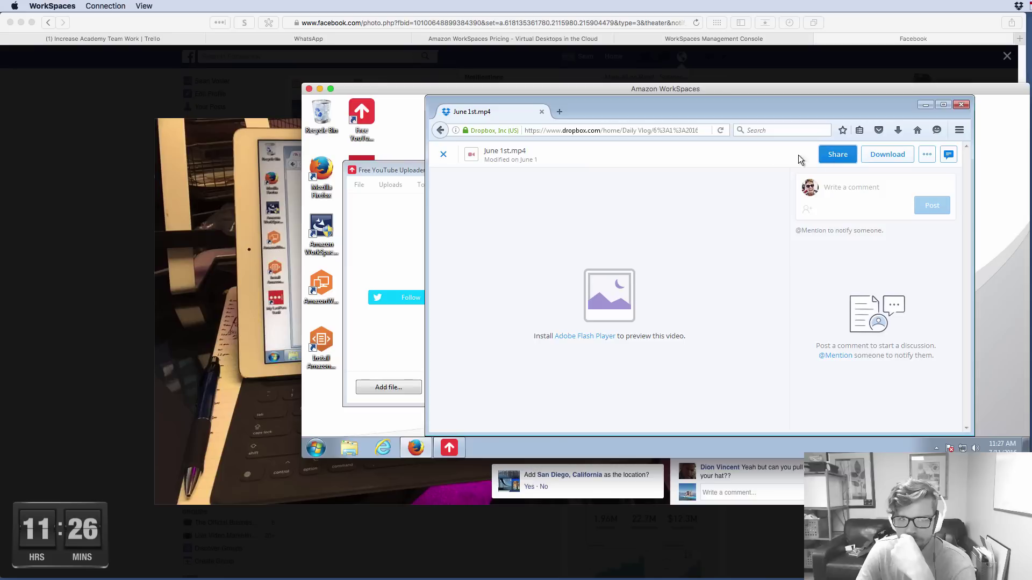
left_click(884, 158)
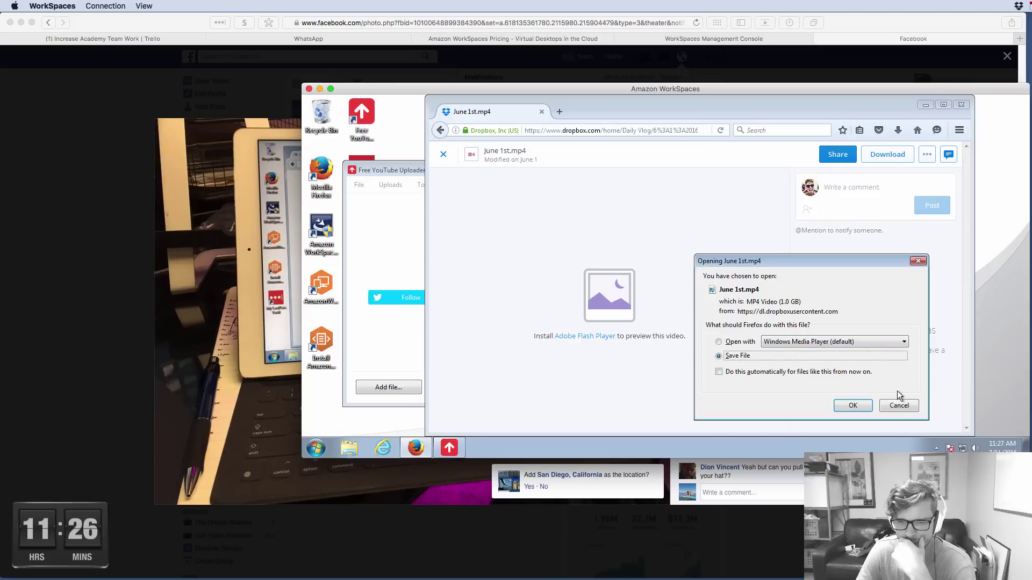
left_click(852, 406)
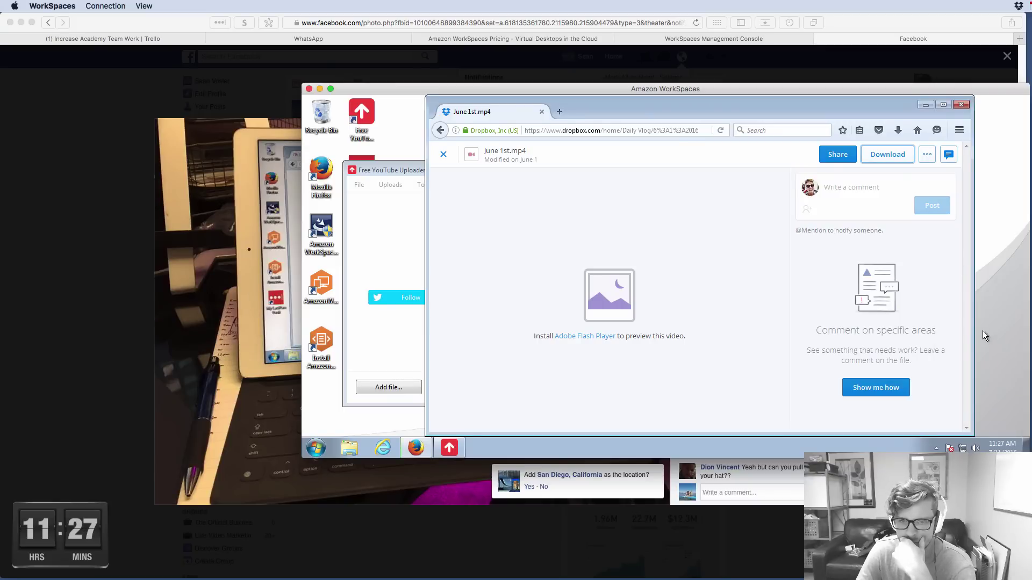
Monitor the June 1st.mp4 download until the full 1.0 GB file is saved
left_click(898, 130)
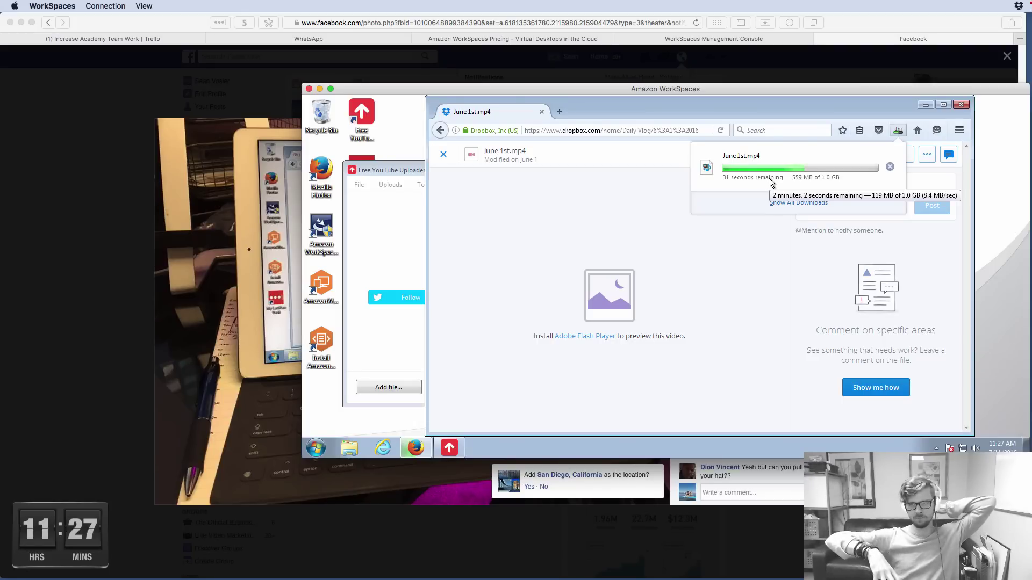
left_click_drag(782, 90, 833, 71)
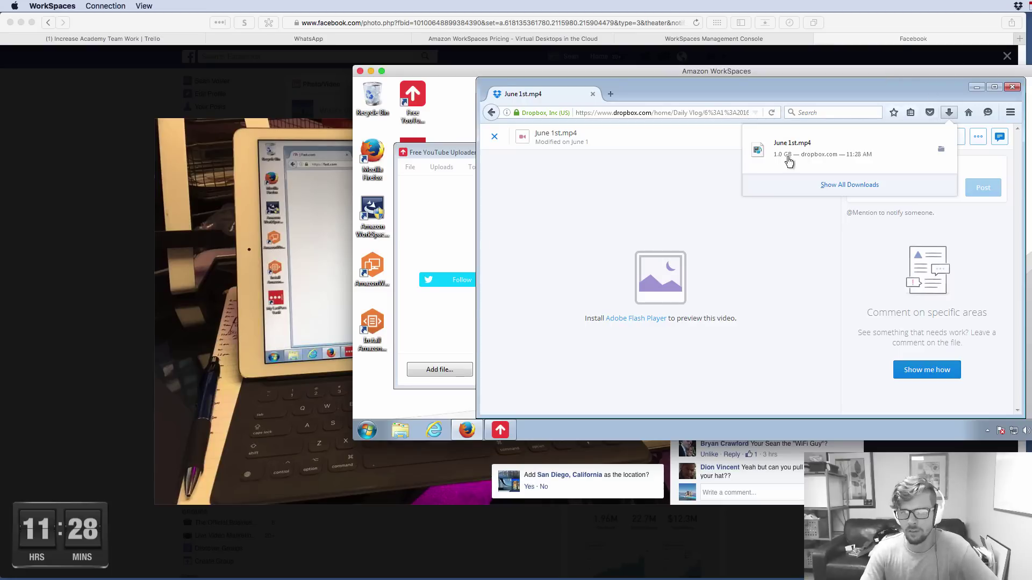
Close Firefox and select June 1st.mp4 in the Explorer Downloads folder
left_click(1011, 88)
left_click_drag(514, 142, 616, 140)
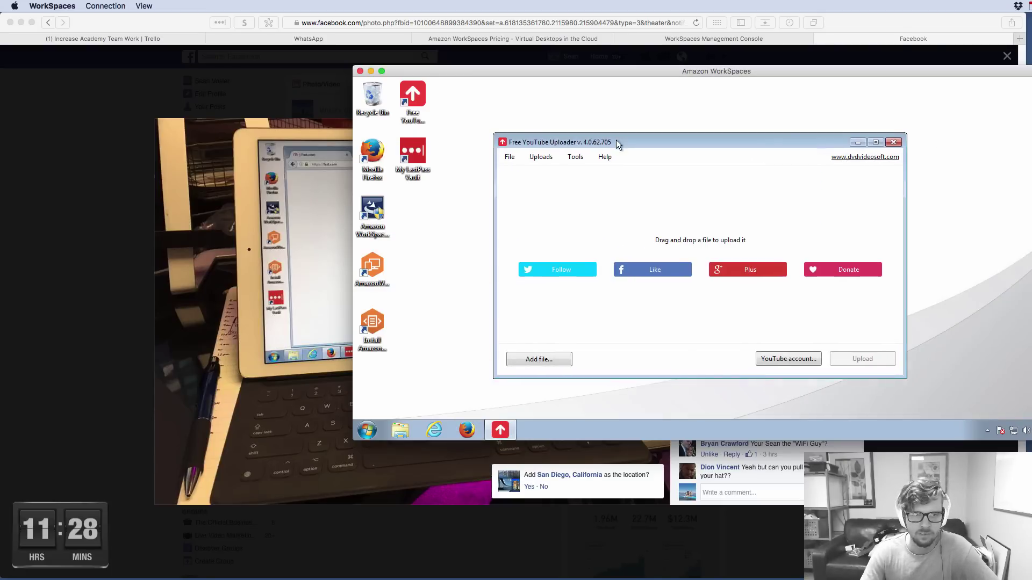
left_click(400, 430)
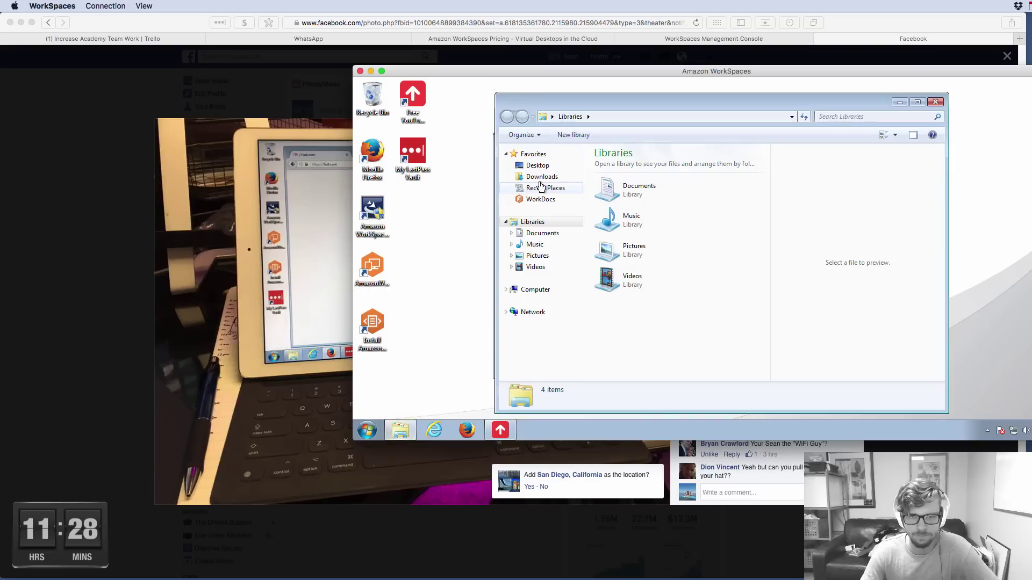
left_click(541, 176)
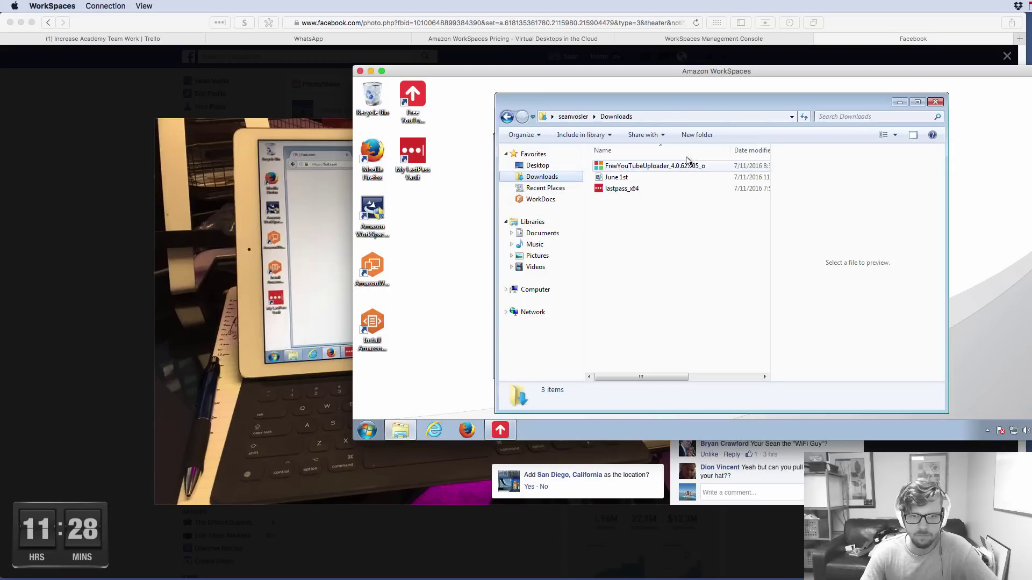
left_click(618, 177)
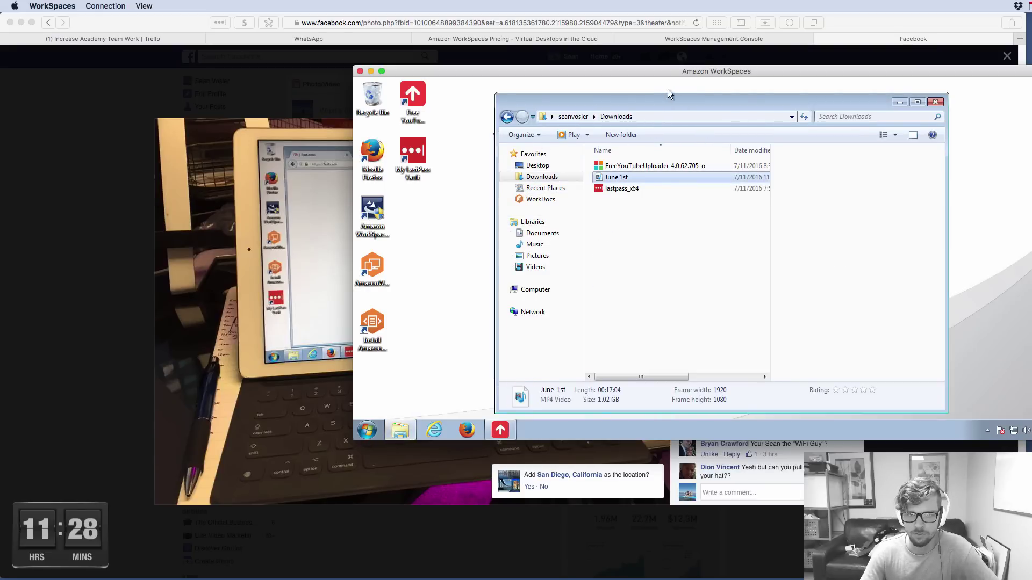
Drag June 1st.mp4 from Downloads into the Free YouTube Uploader list
left_click_drag(727, 108, 911, 107)
left_click_drag(626, 143, 517, 120)
left_click(805, 243)
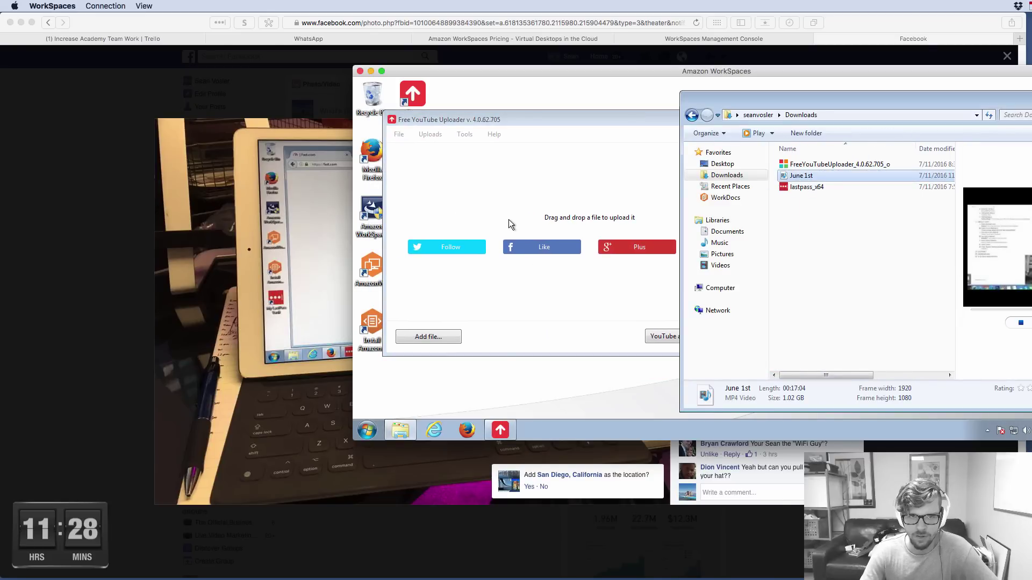
left_click(627, 116)
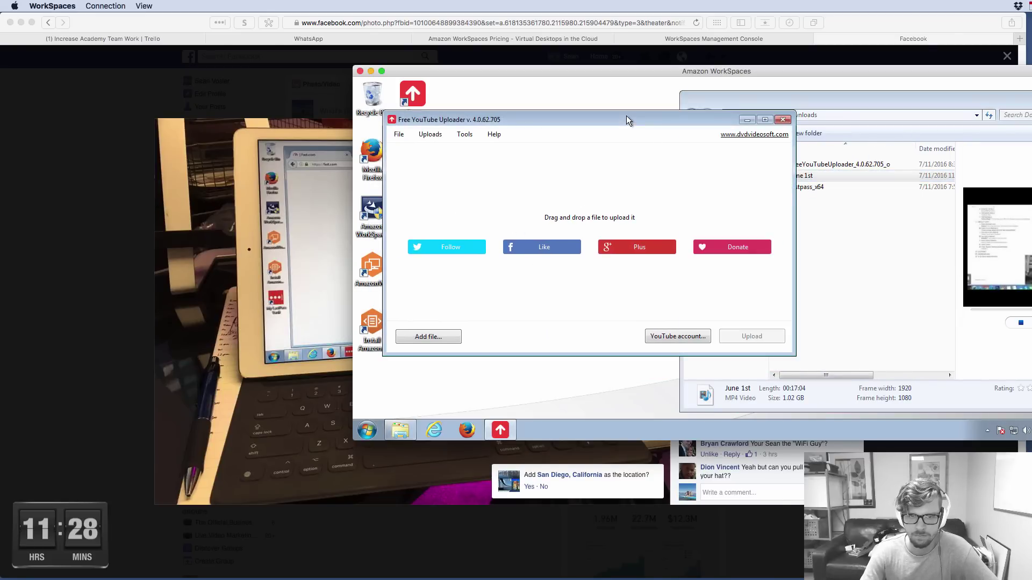
left_click_drag(806, 176, 590, 217)
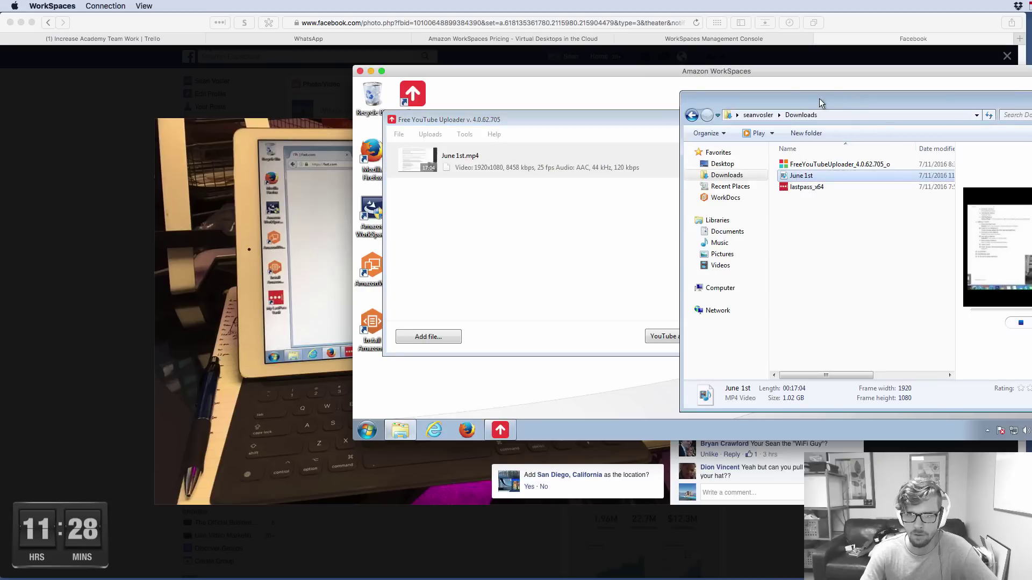
Set June 1st.mp4's privacy to Private in its video info and confirm
left_click(553, 201)
left_click(737, 160)
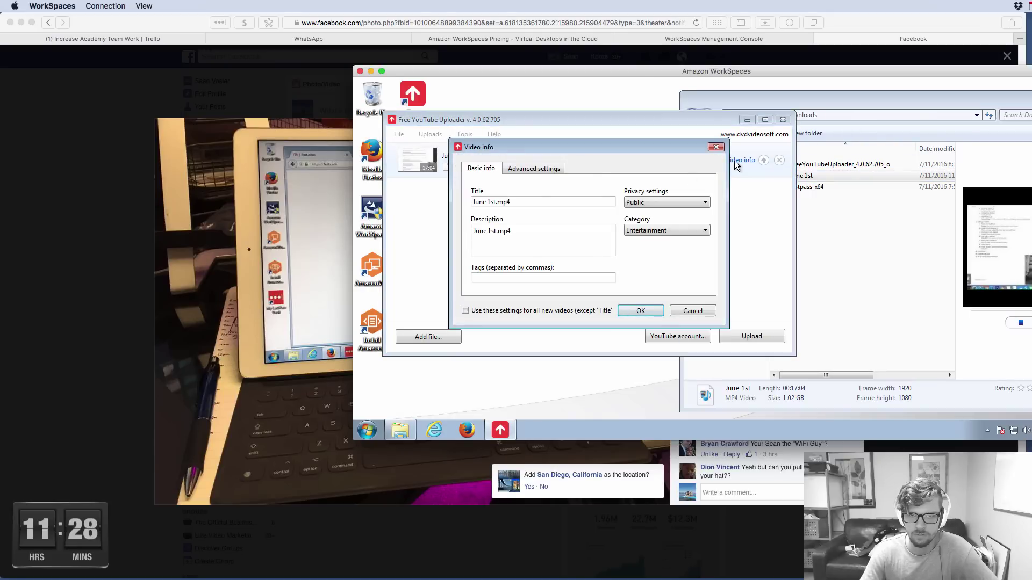
left_click(652, 208)
left_click(651, 225)
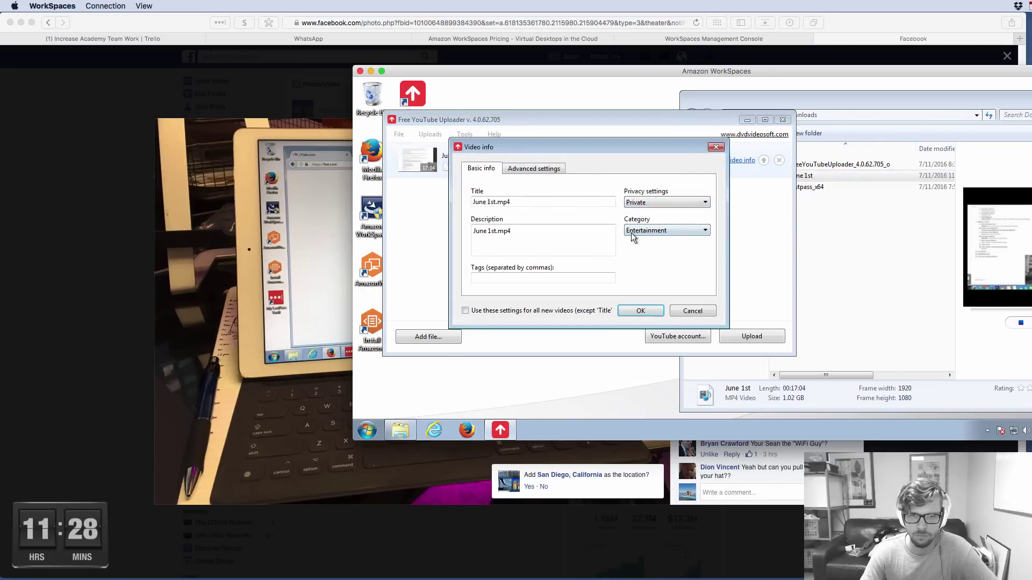
left_click(639, 311)
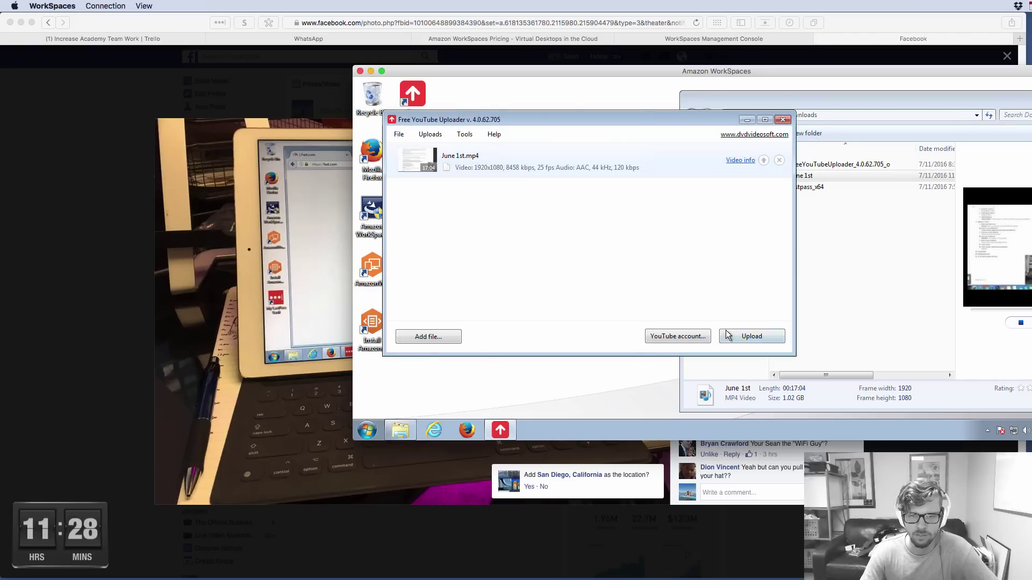
Start the upload and sign in with the saved Google account
left_click(752, 336)
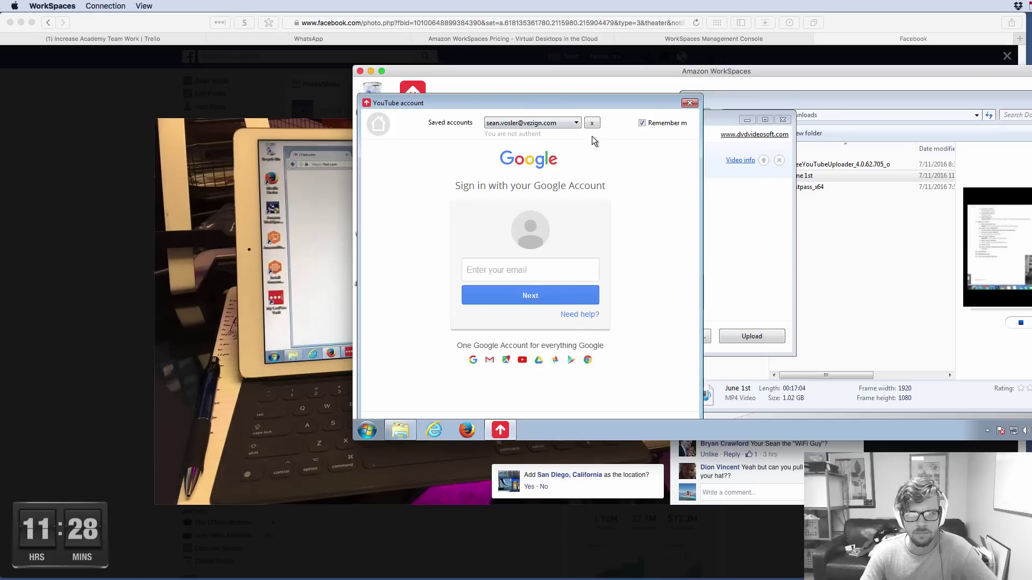
left_click(543, 126)
left_click(537, 134)
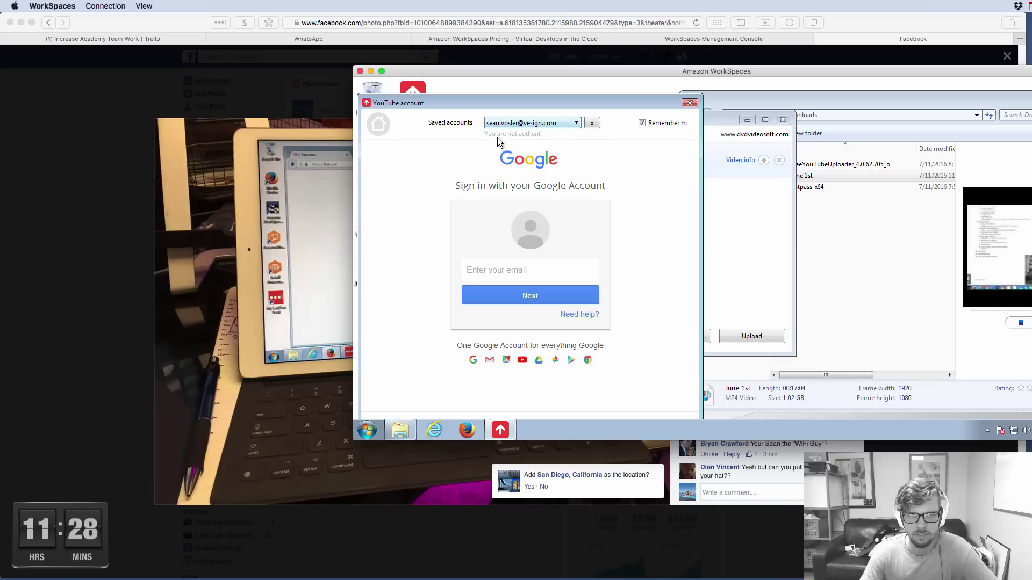
left_click(579, 298)
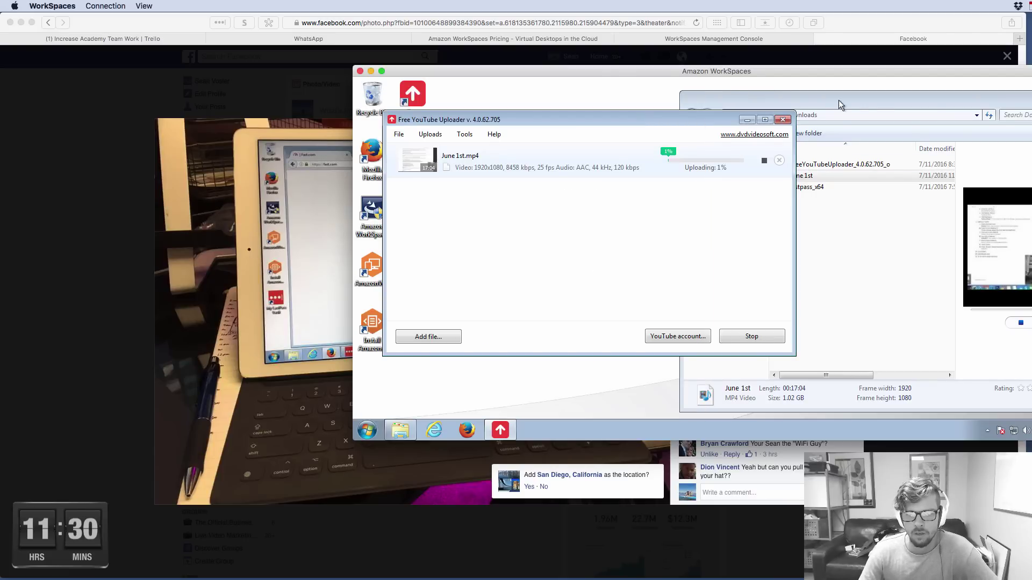
Finish sign-in so uploading begins, then close the Downloads folder window
left_click(867, 100)
left_click_drag(868, 101, 573, 106)
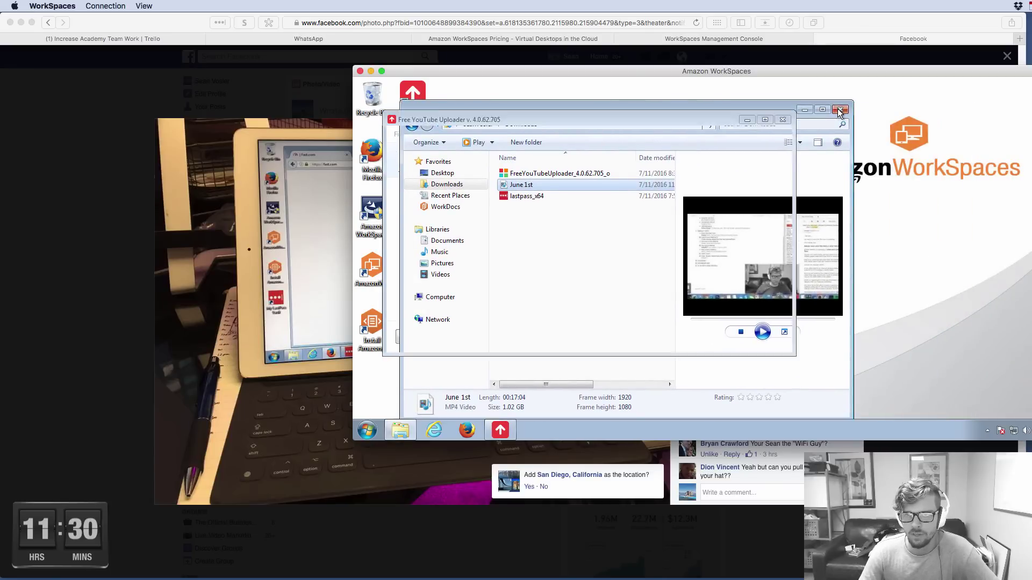
left_click(842, 104)
left_click_drag(672, 122, 775, 113)
left_click_drag(809, 68, 751, 55)
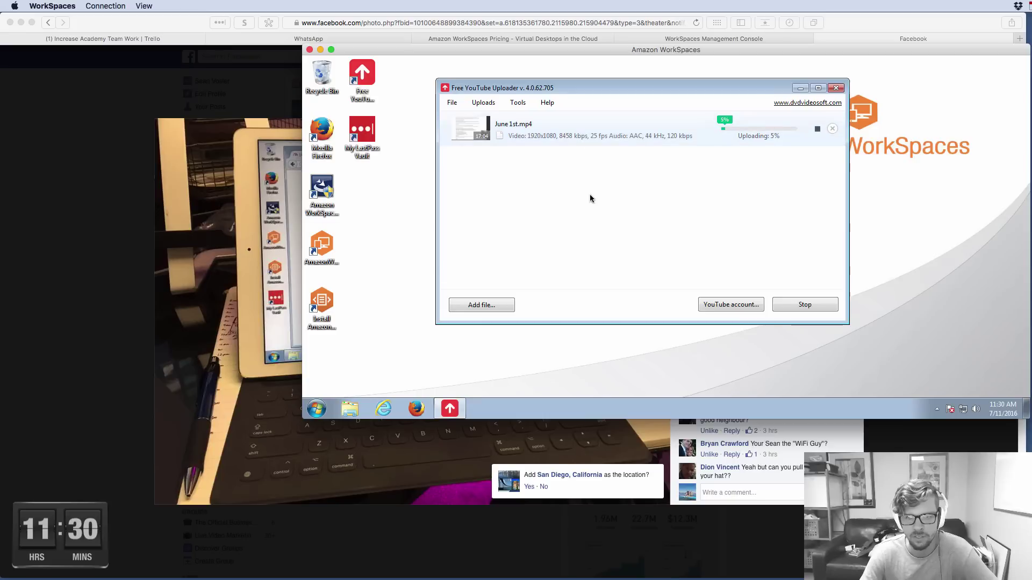
Dismiss the upload row's context menu and reposition the WorkSpaces window
right_click(587, 135)
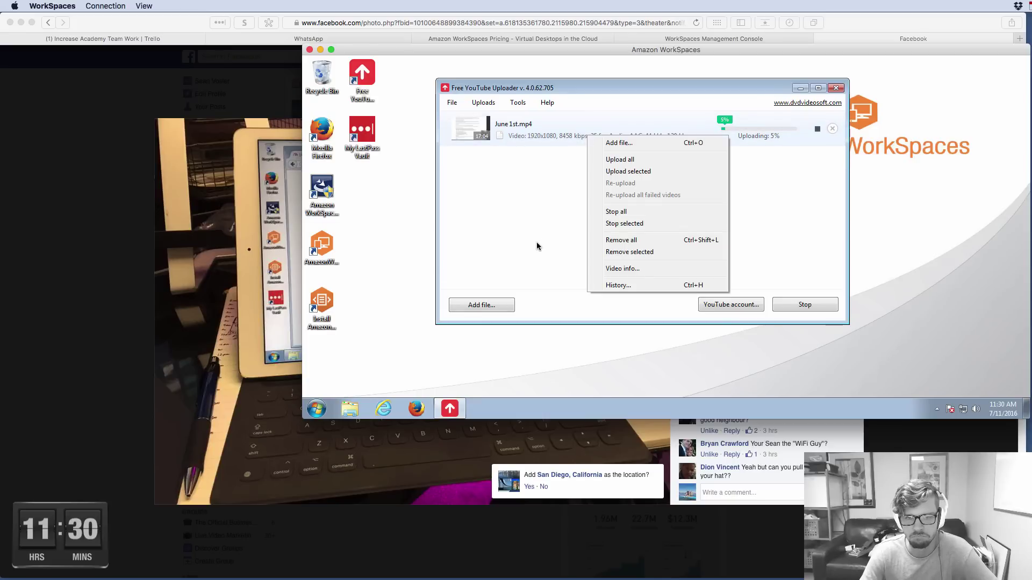
left_click(511, 226)
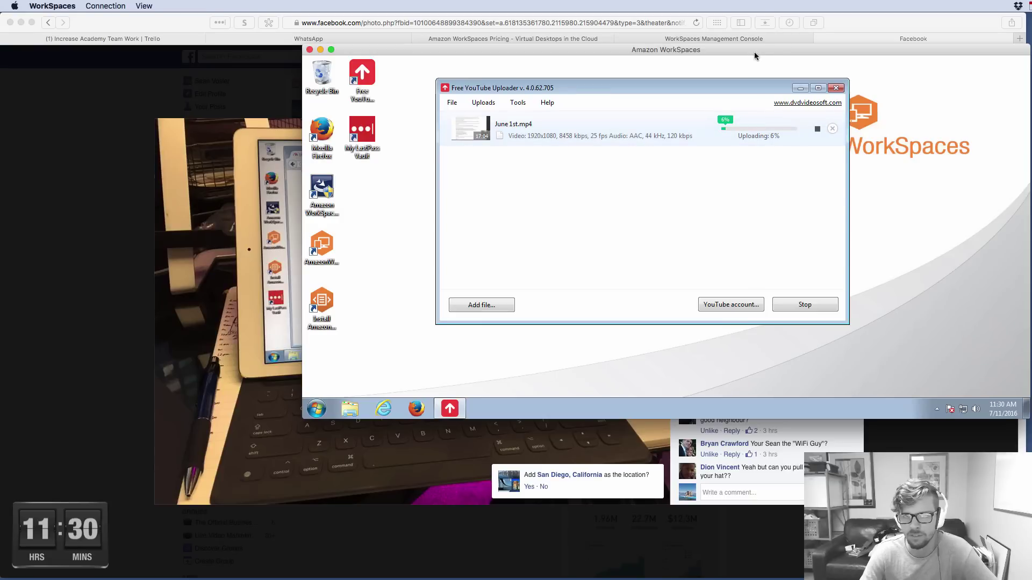
left_click_drag(750, 50, 803, 149)
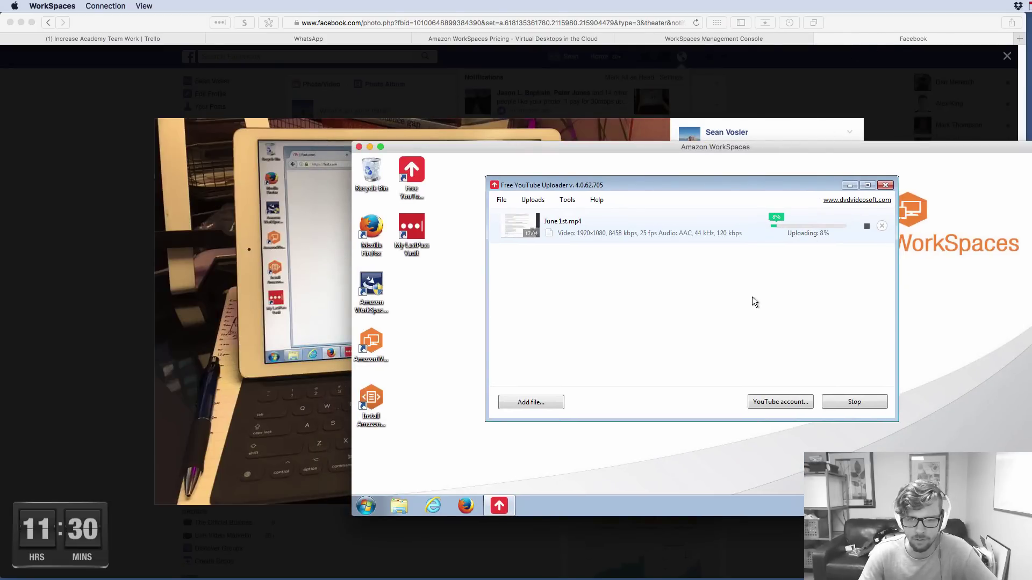
Reposition the WorkSpaces and uploader windows as the June 1st.mp4 upload passes 18%
left_click_drag(617, 184, 595, 200)
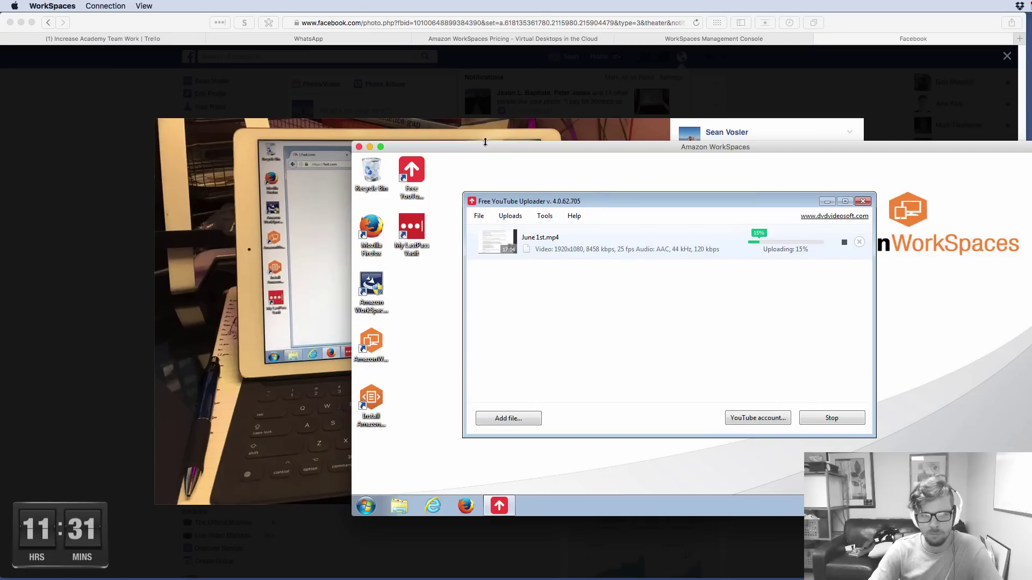
left_click_drag(515, 145, 470, 58)
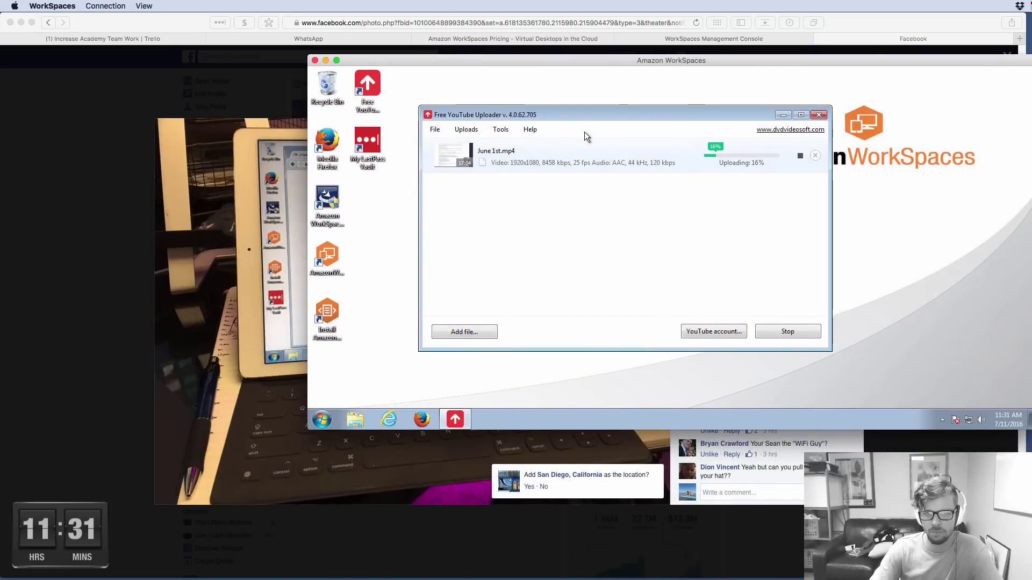
left_click_drag(589, 116, 581, 114)
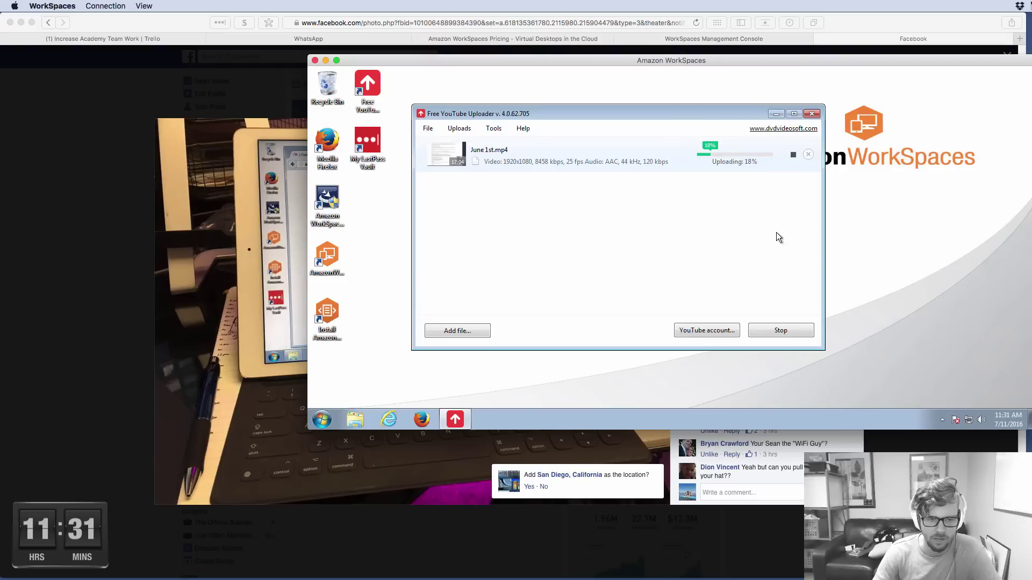
left_click_drag(632, 111, 729, 97)
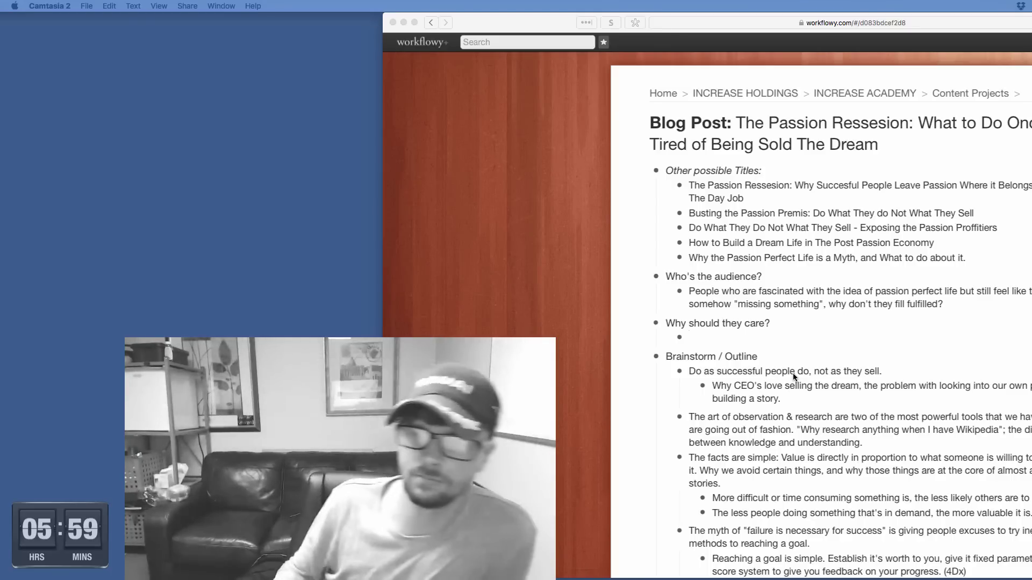
Maximise the Safari window and scroll through the Passion Ressesion outline and back up
left_click_drag(504, 23, 329, 32)
double_click(329, 33)
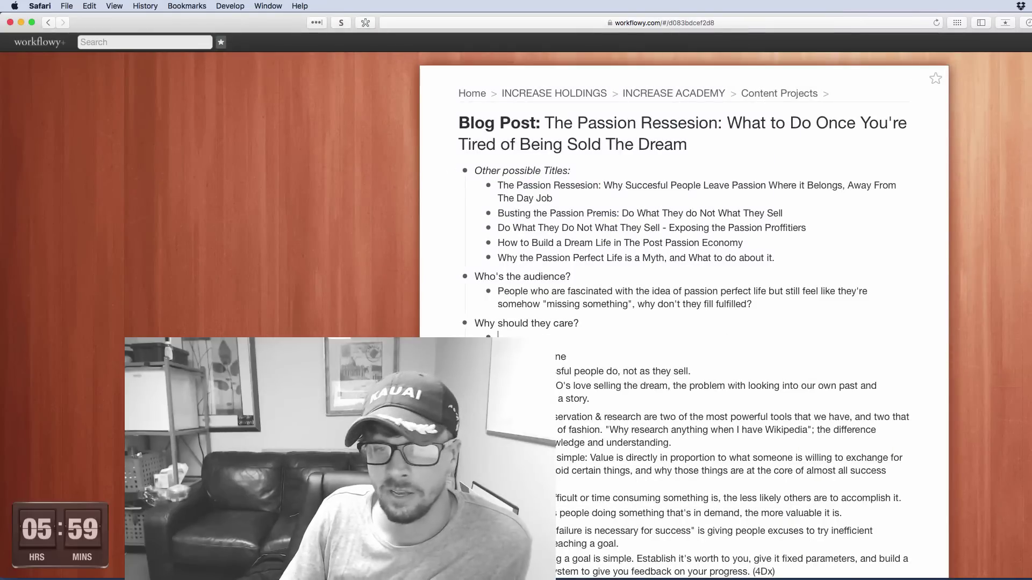
scroll(1007, 447, "down", 5)
scroll(628, 486, "down", 5)
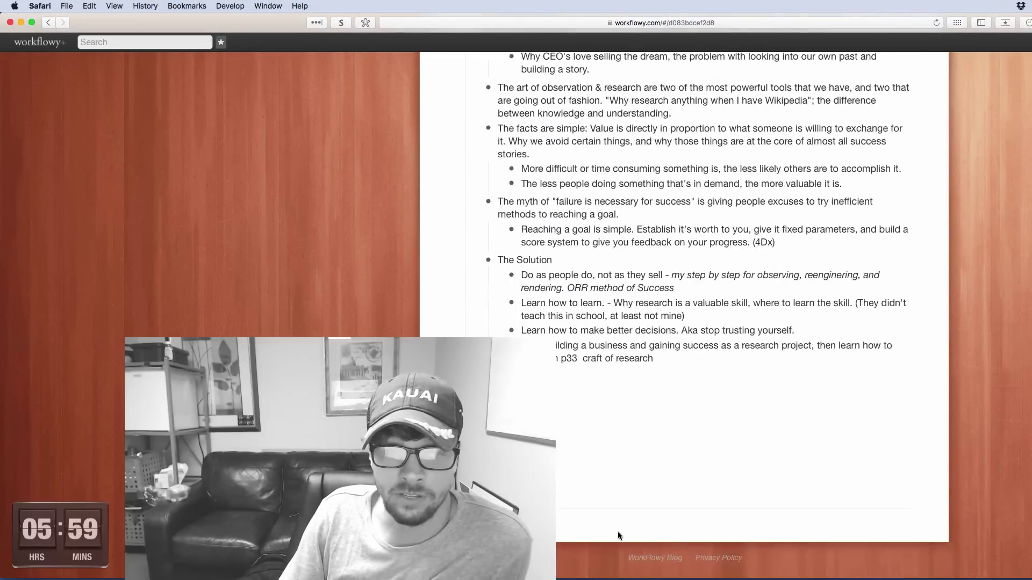
scroll(639, 211, "up", 10)
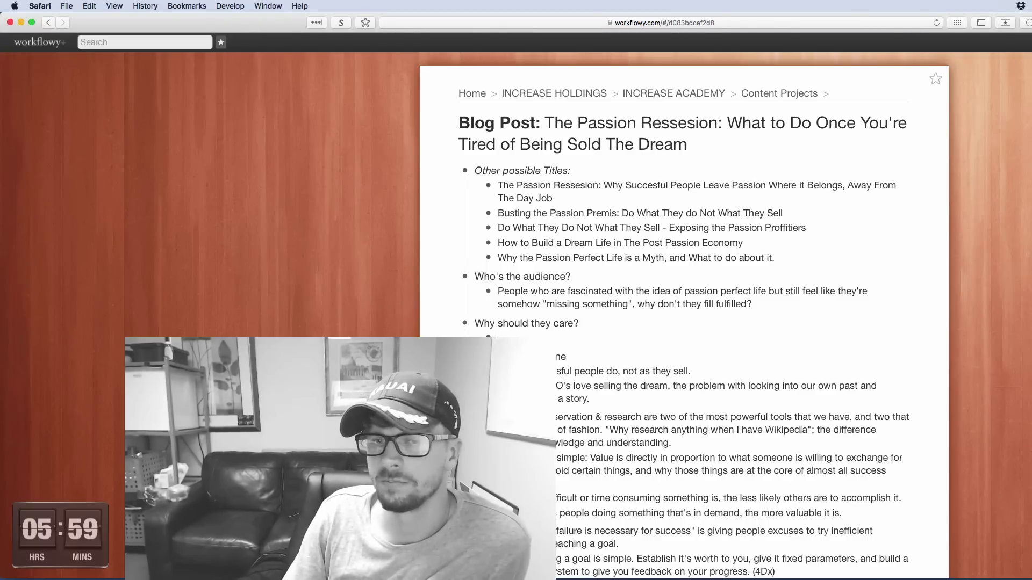
double_click(986, 127)
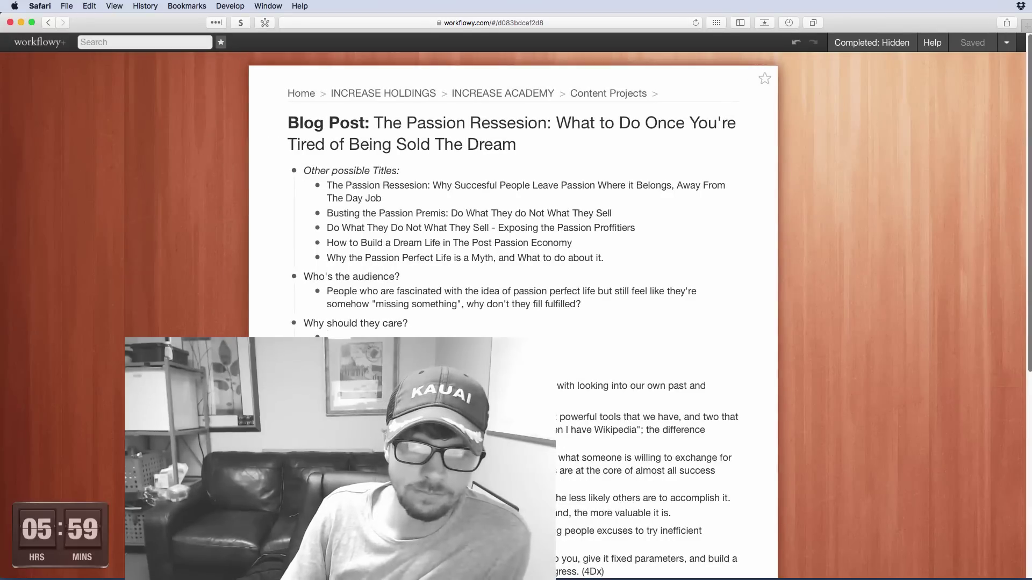
left_click(1019, 176)
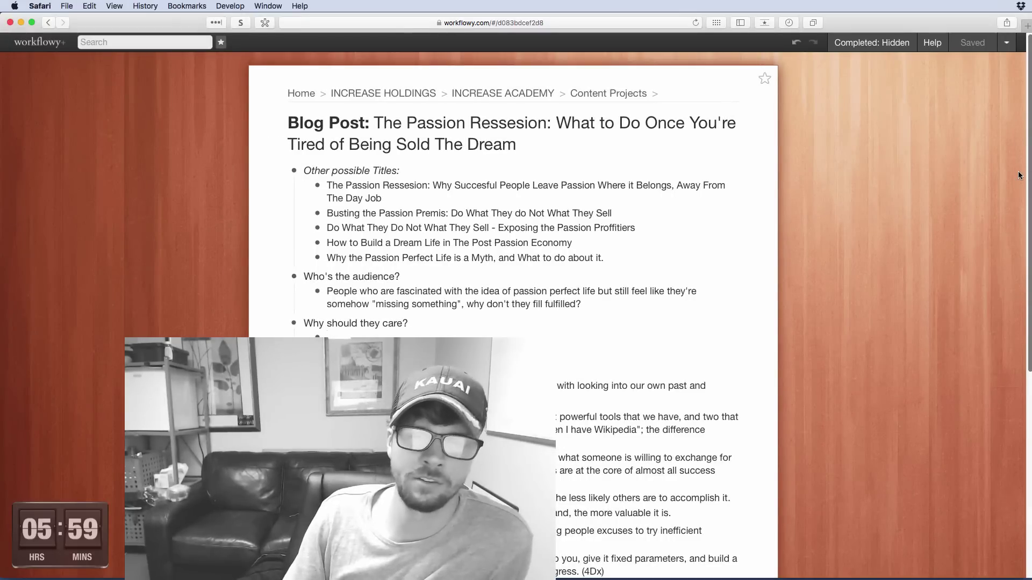